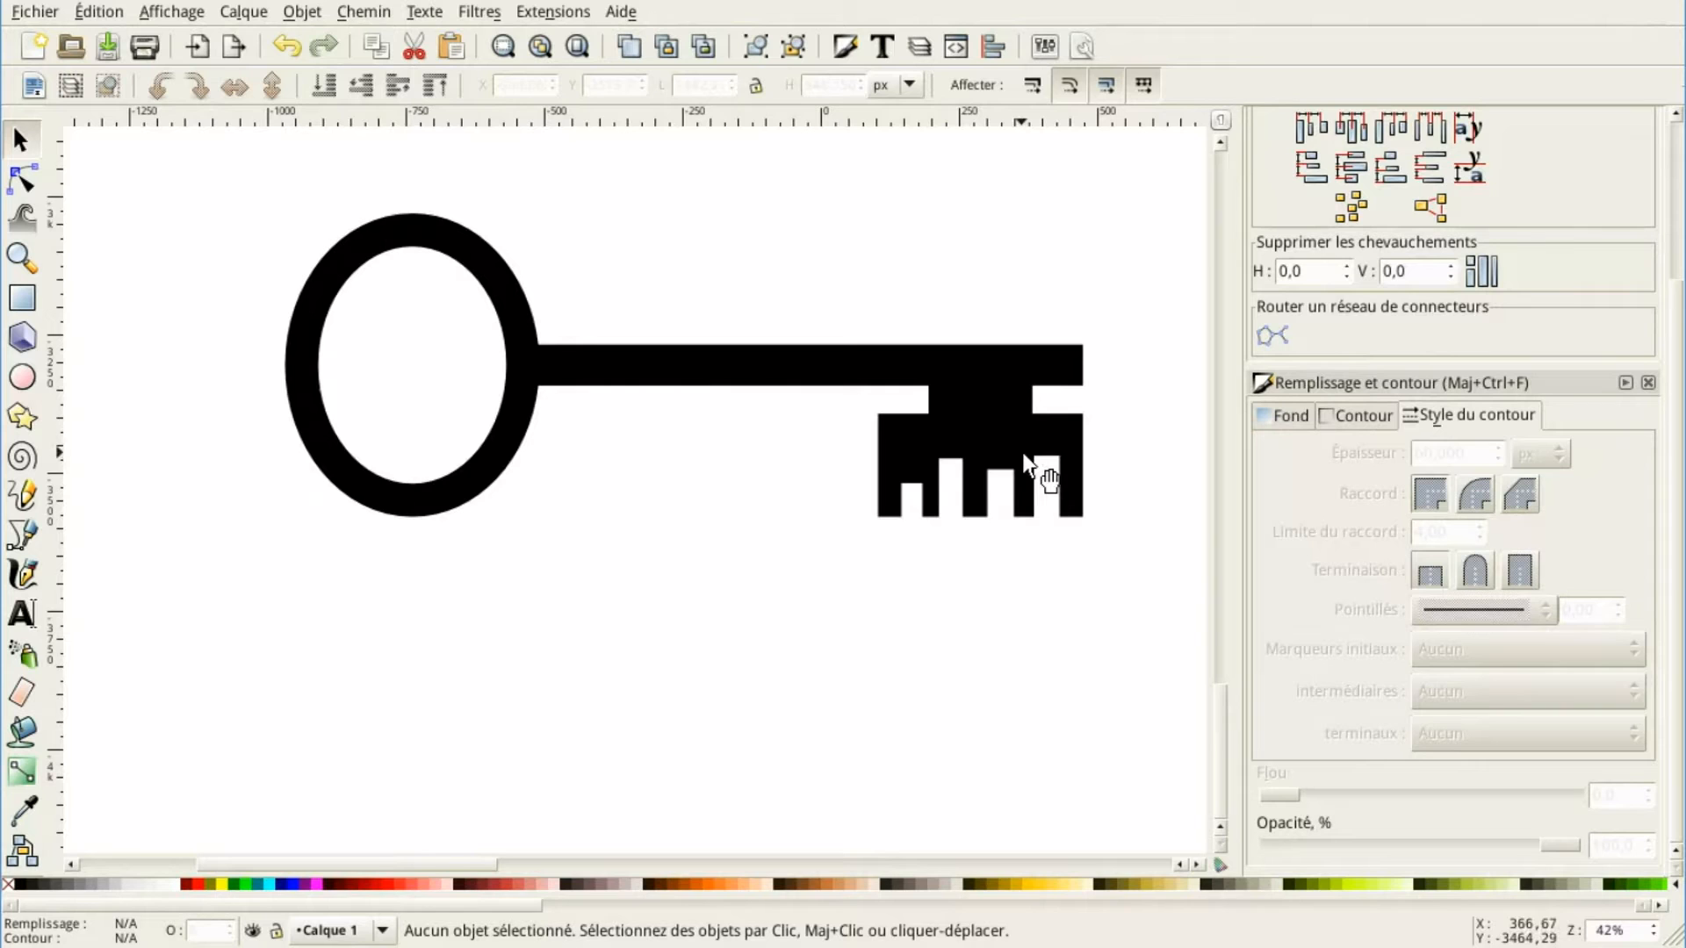
Draw an upright ellipse in the empty canvas area below the finished key
scroll(939, 488, down, 10)
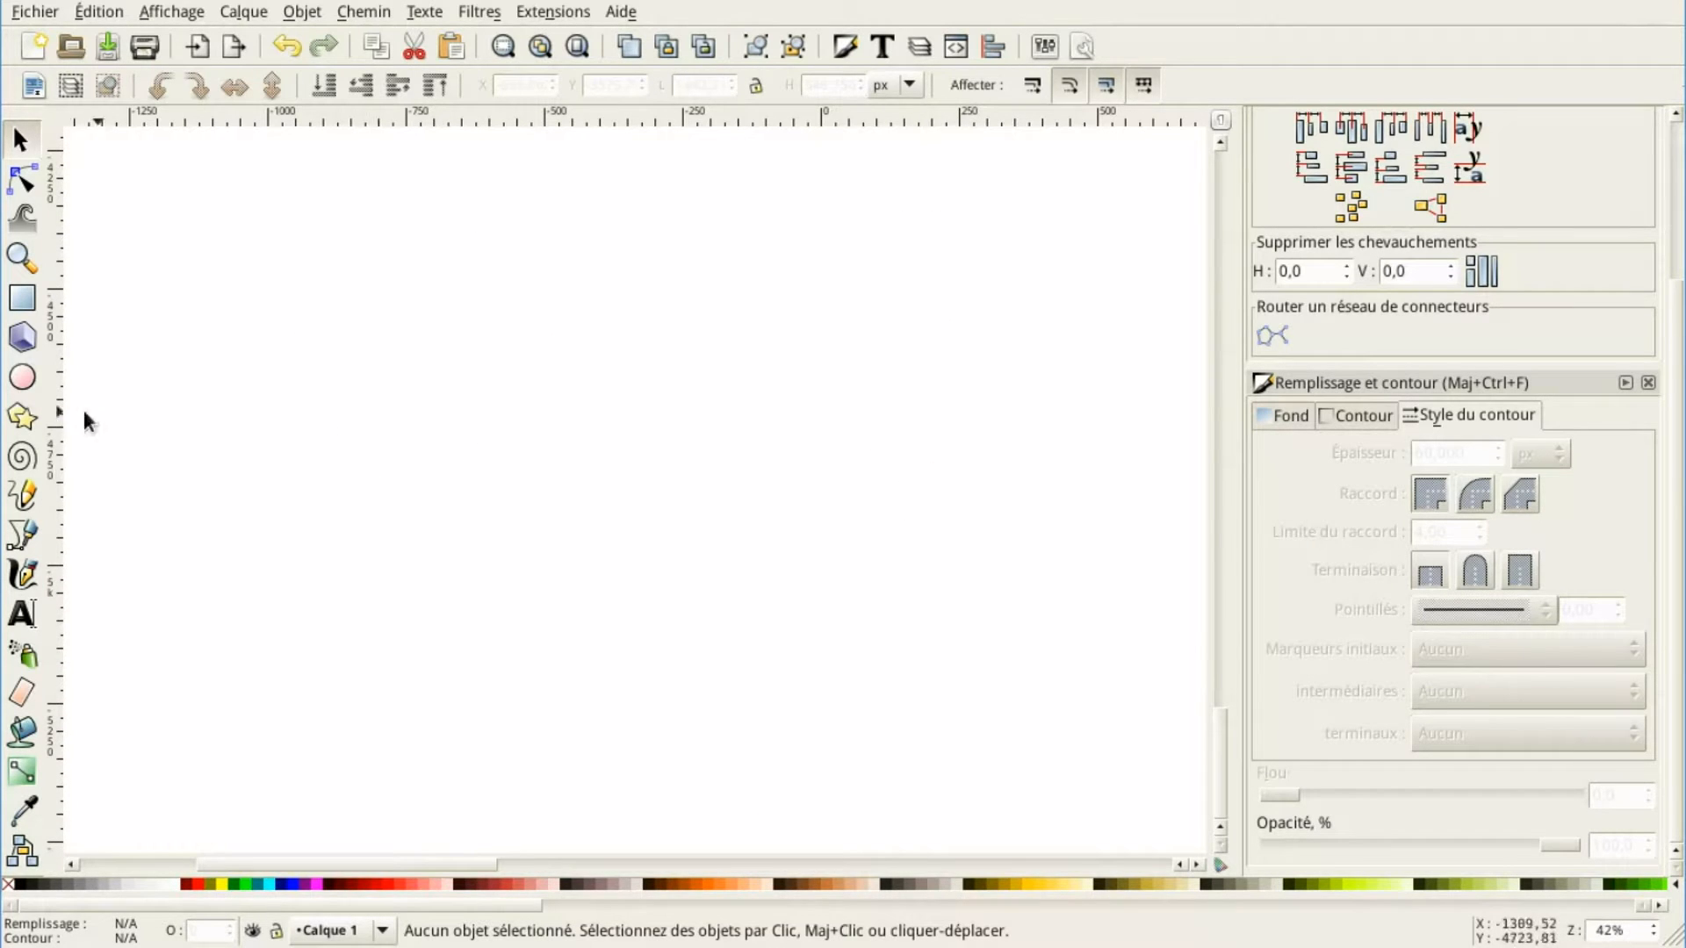
click(24, 380)
mouse_move(303, 319)
mouse_down()
mouse_move(440, 528)
mouse_move(483, 551)
mouse_up()
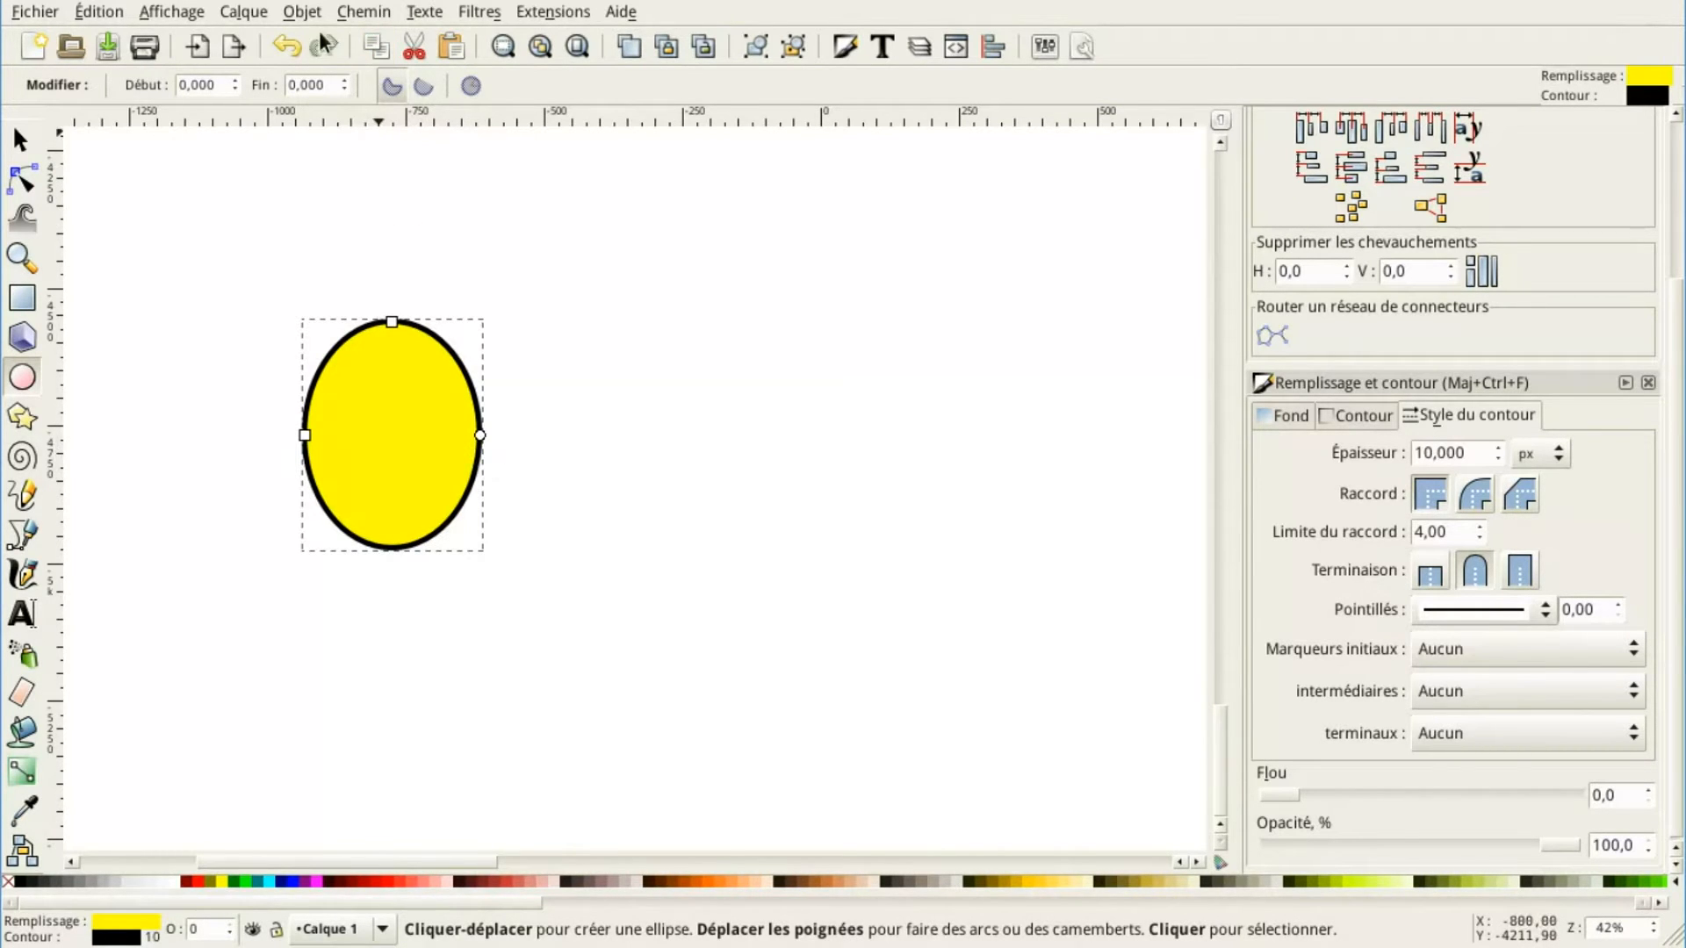
Remove the fill of the ellipse so that only its contour remains
click(303, 11)
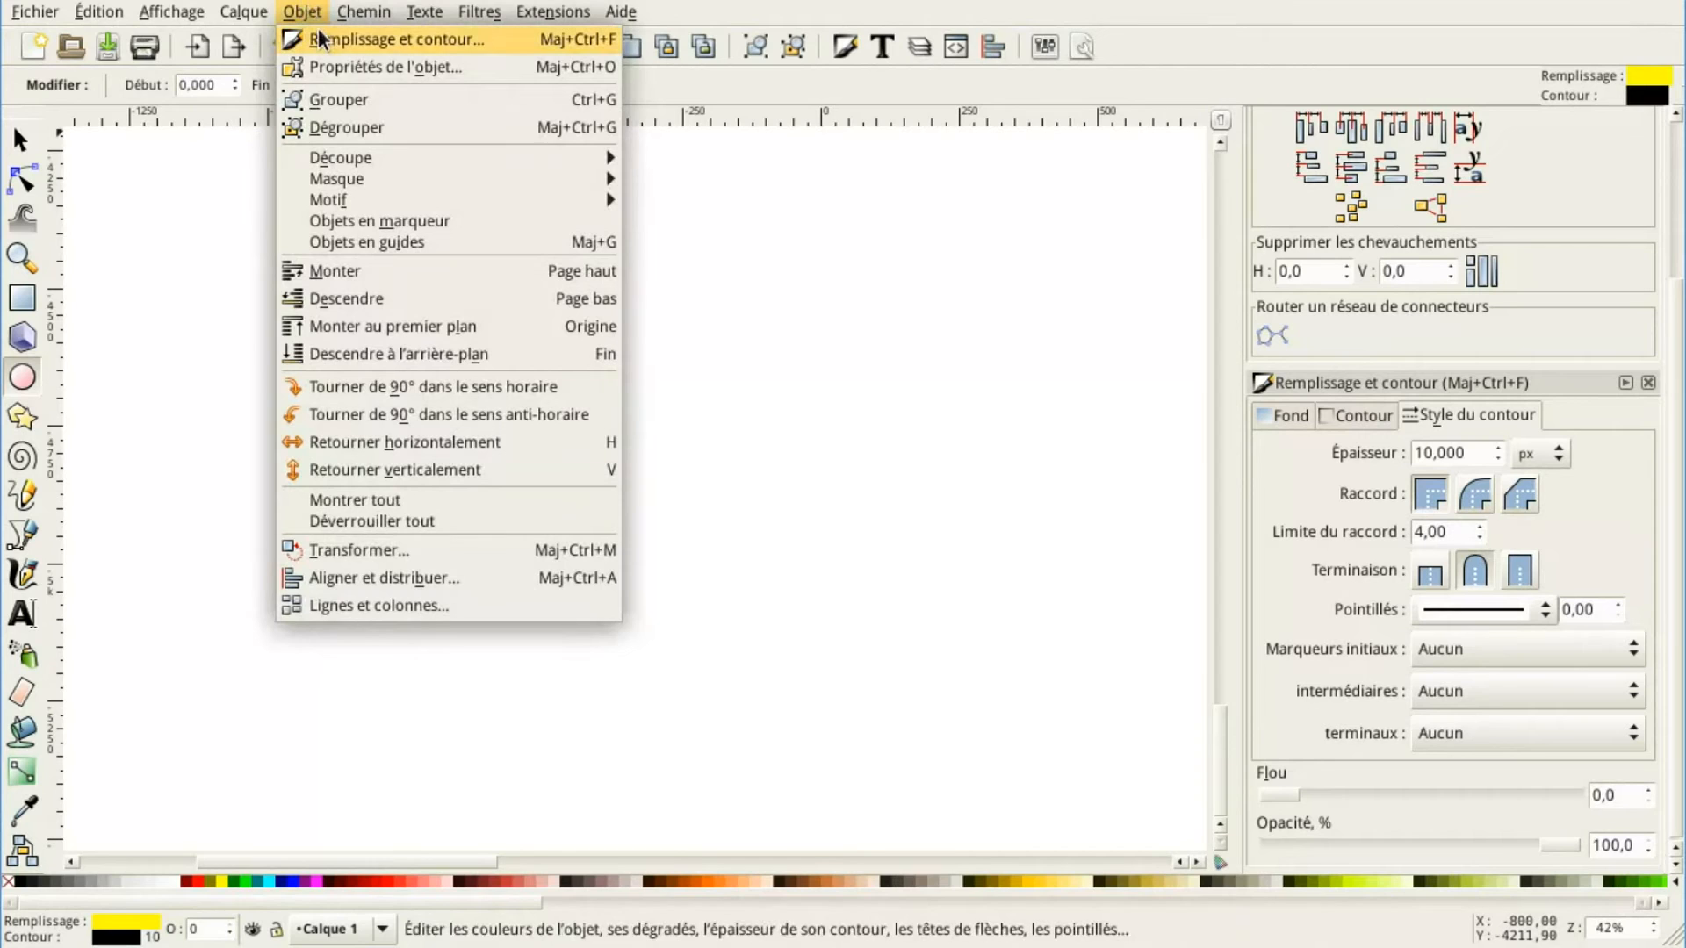
click(325, 39)
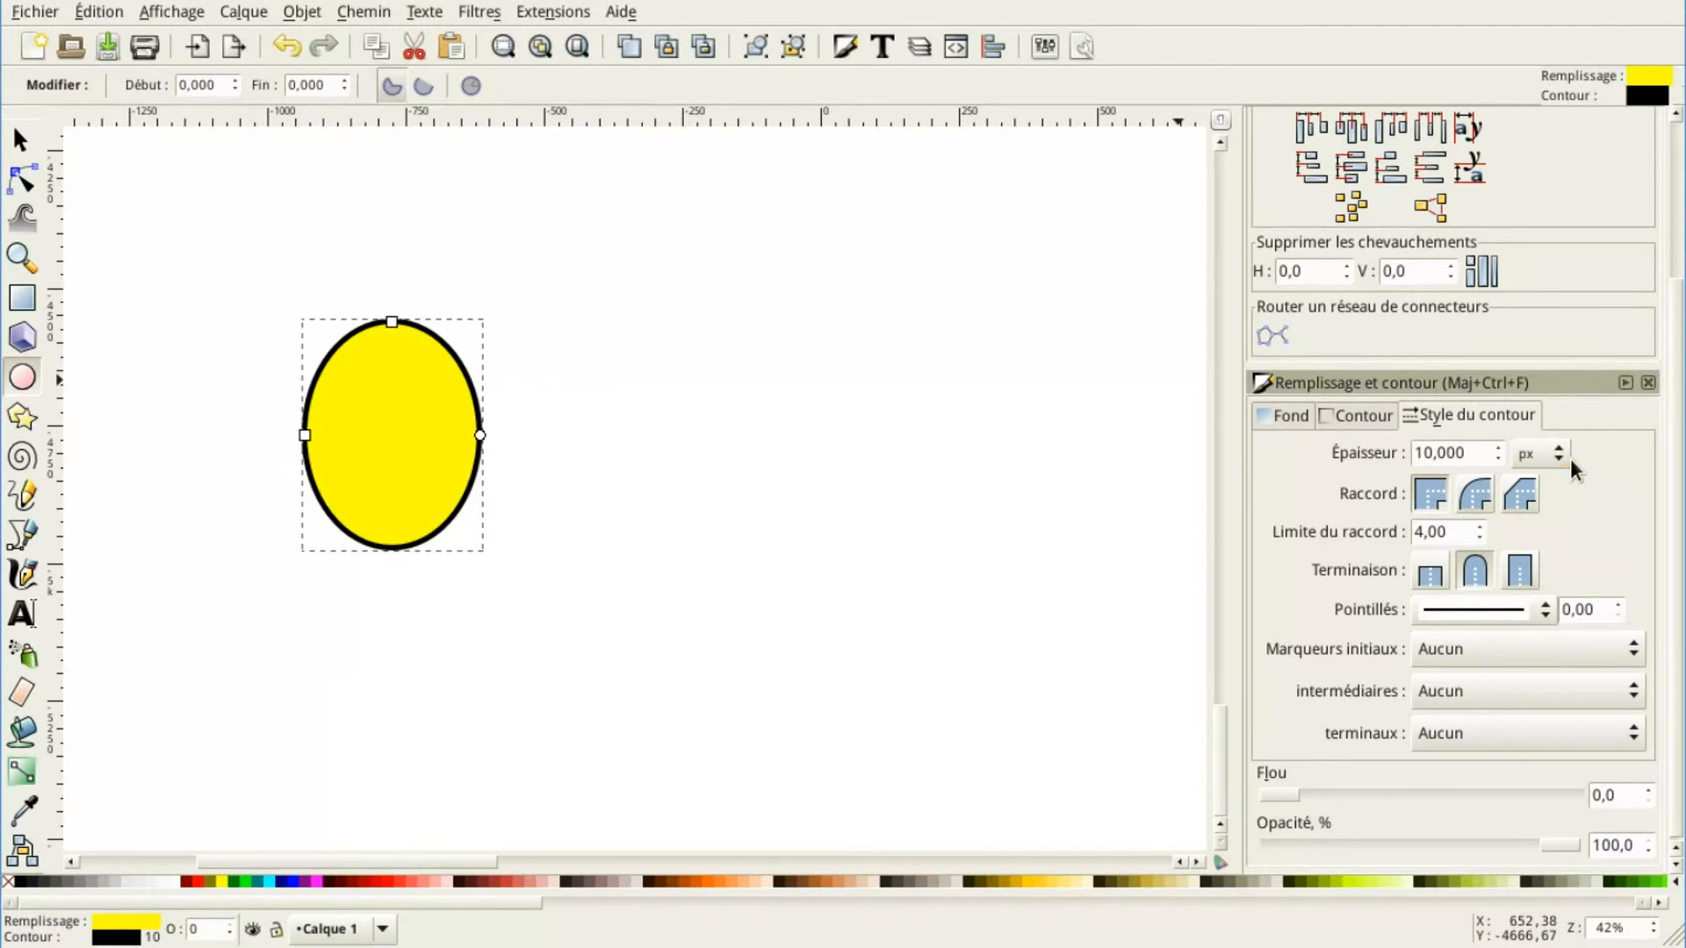
click(1285, 414)
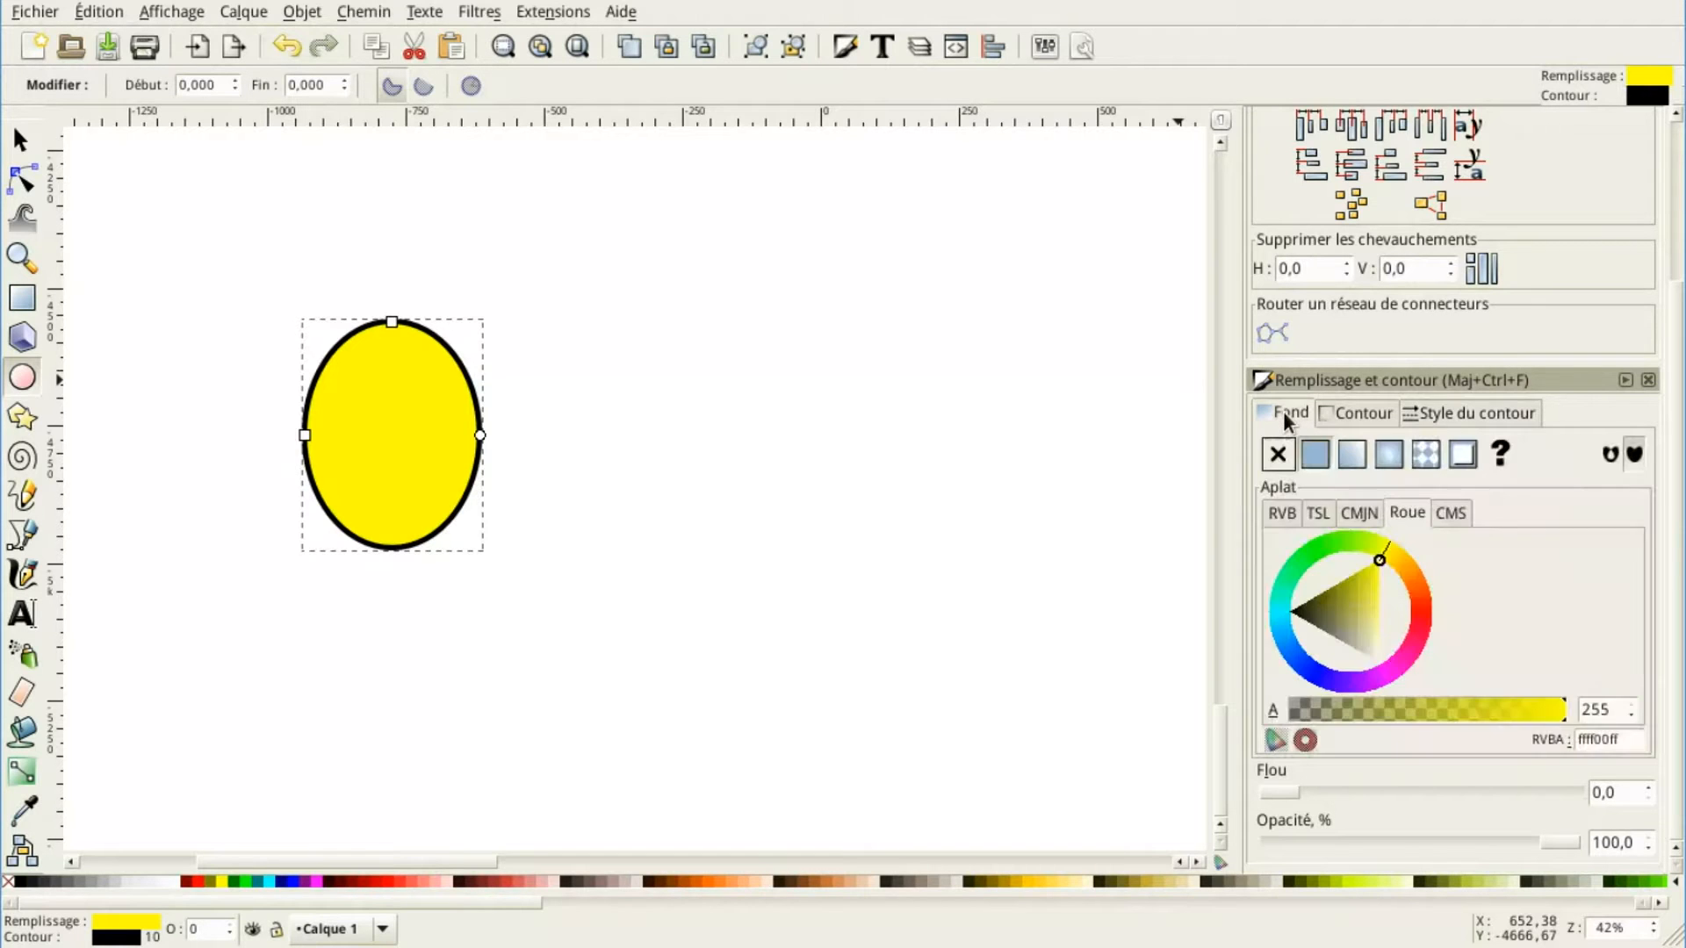
click(1276, 460)
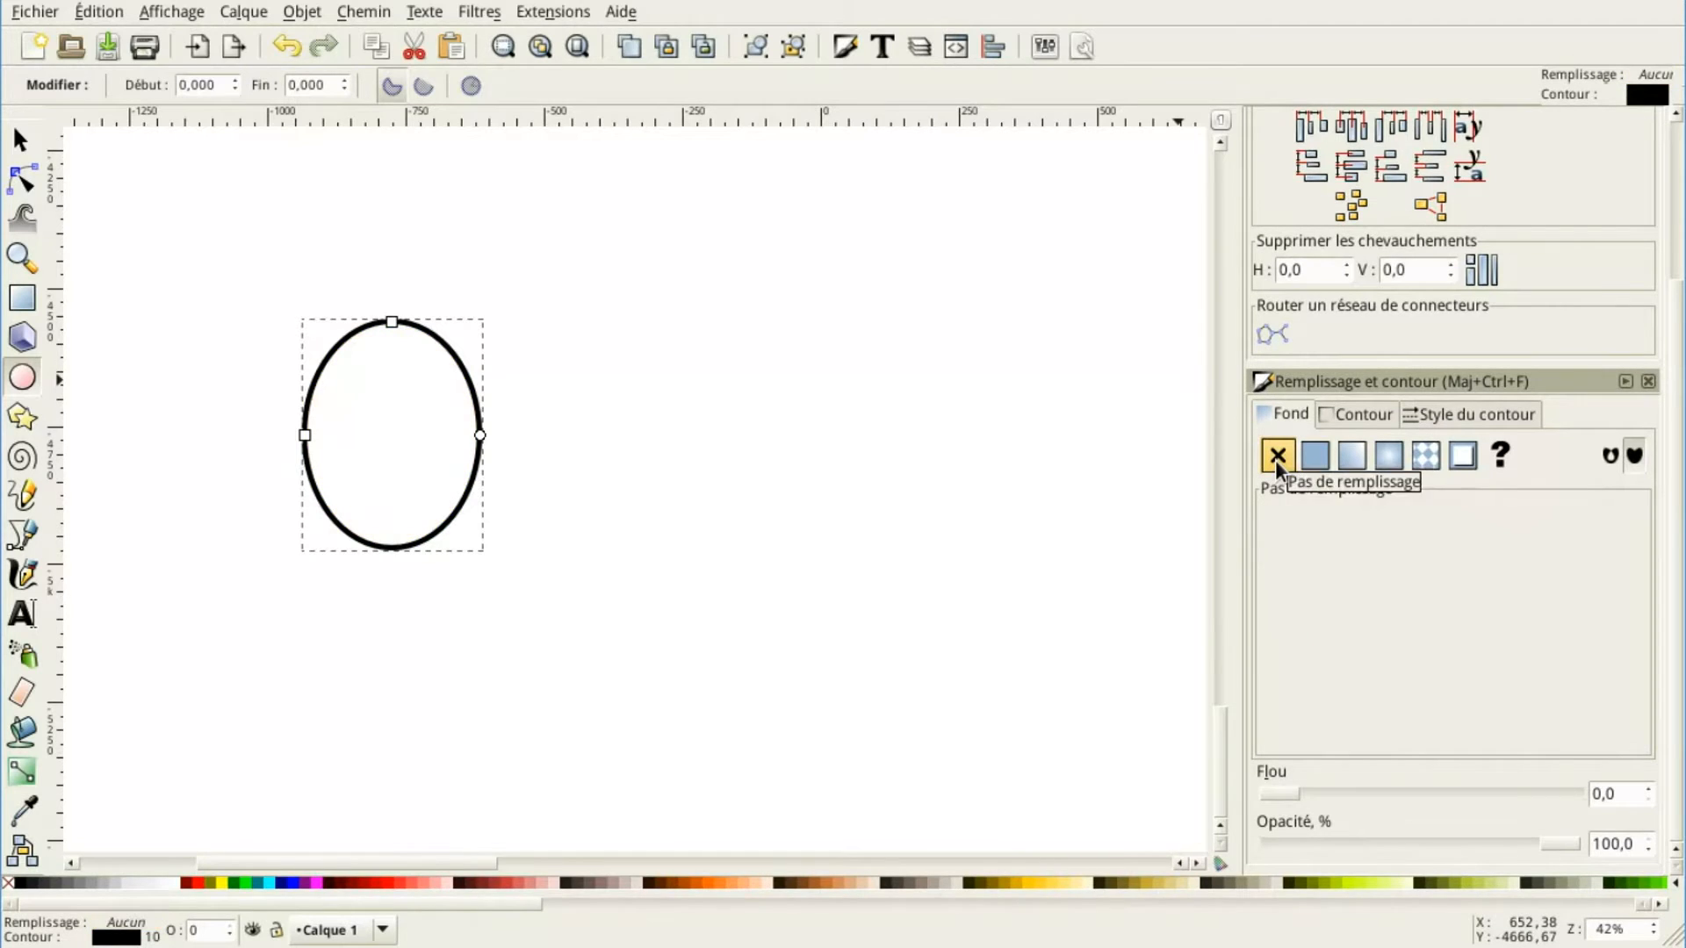
Set the ellipse's contour thickness to 60 px
click(1363, 417)
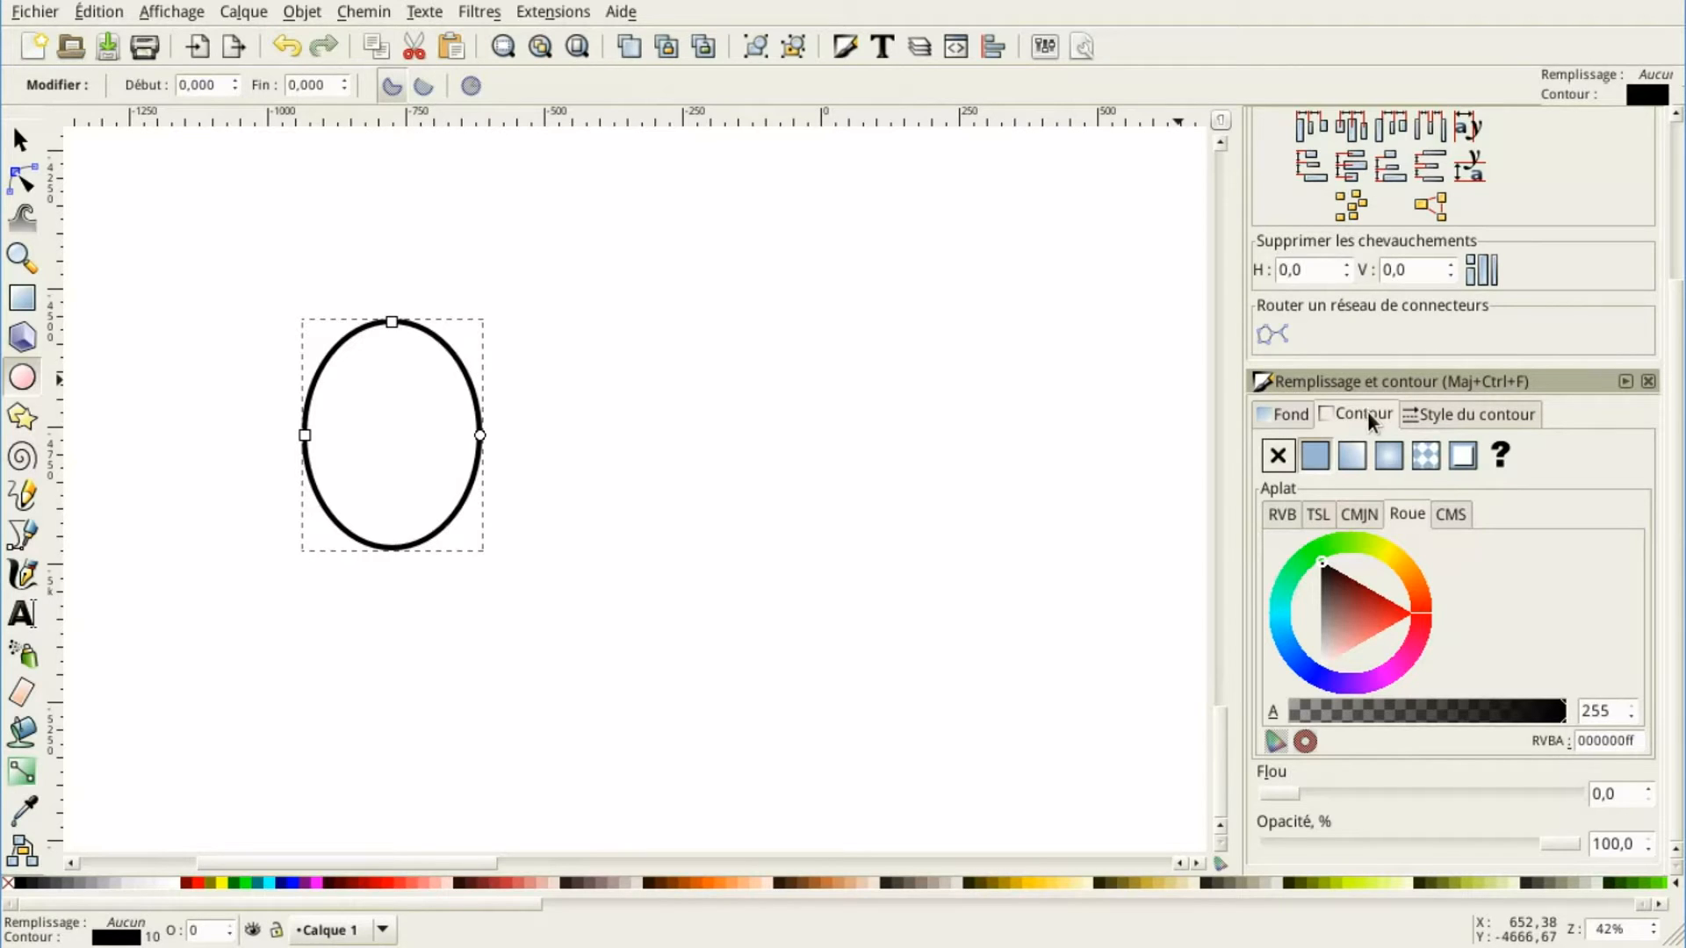
click(1449, 413)
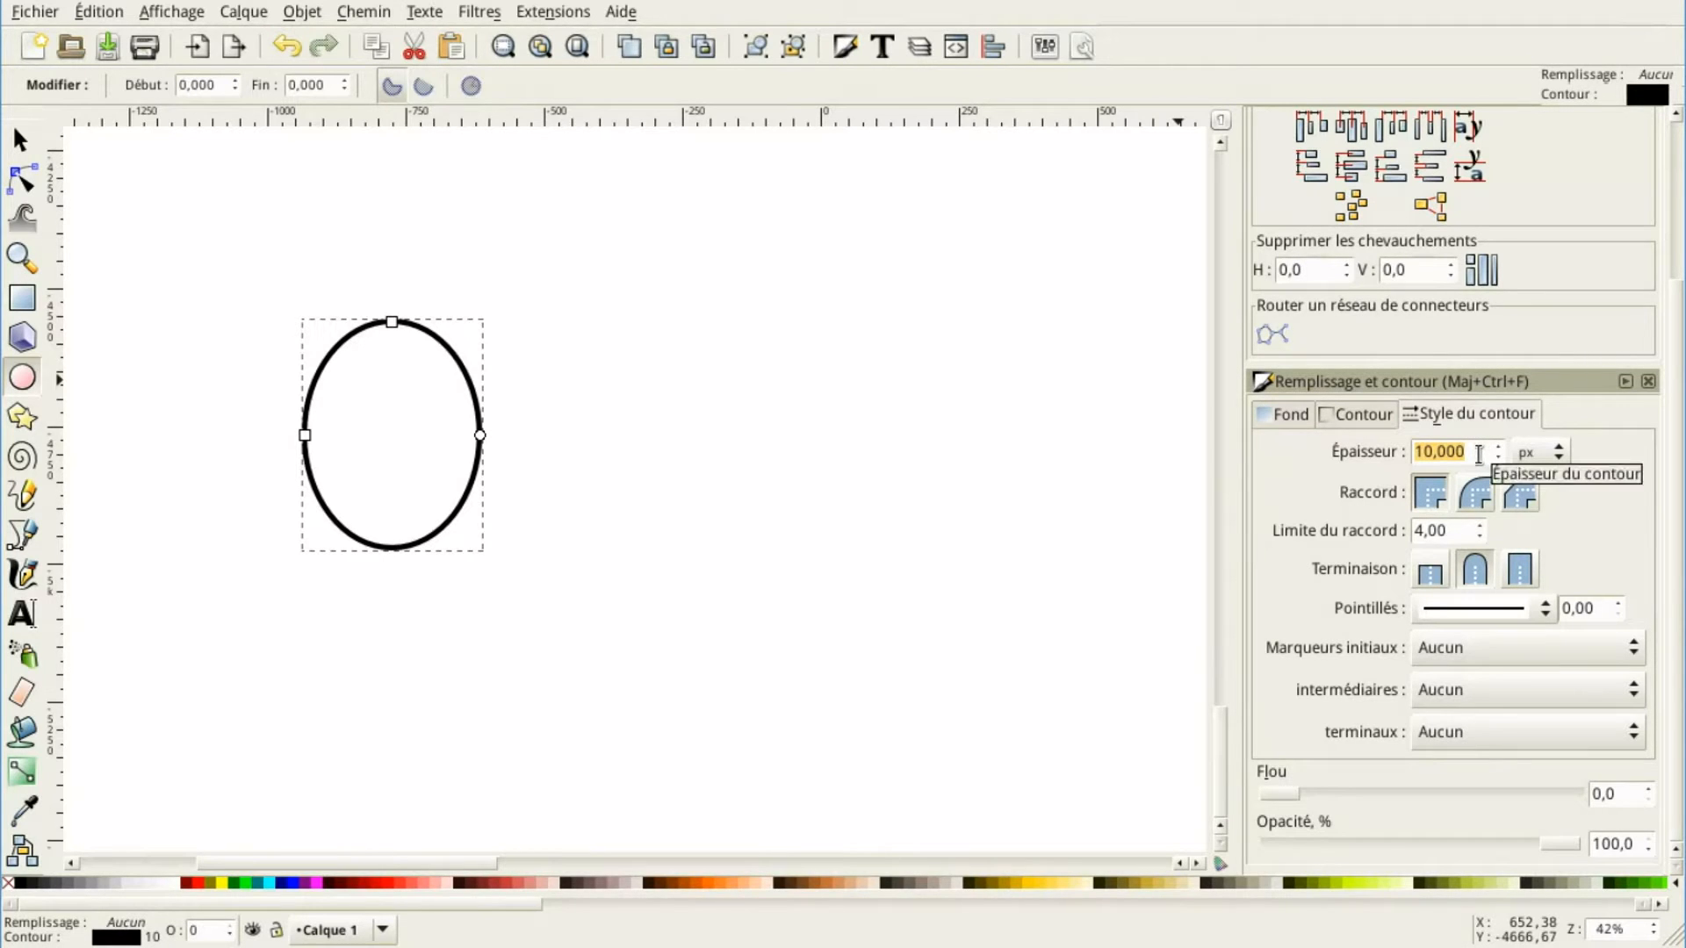
text(60)
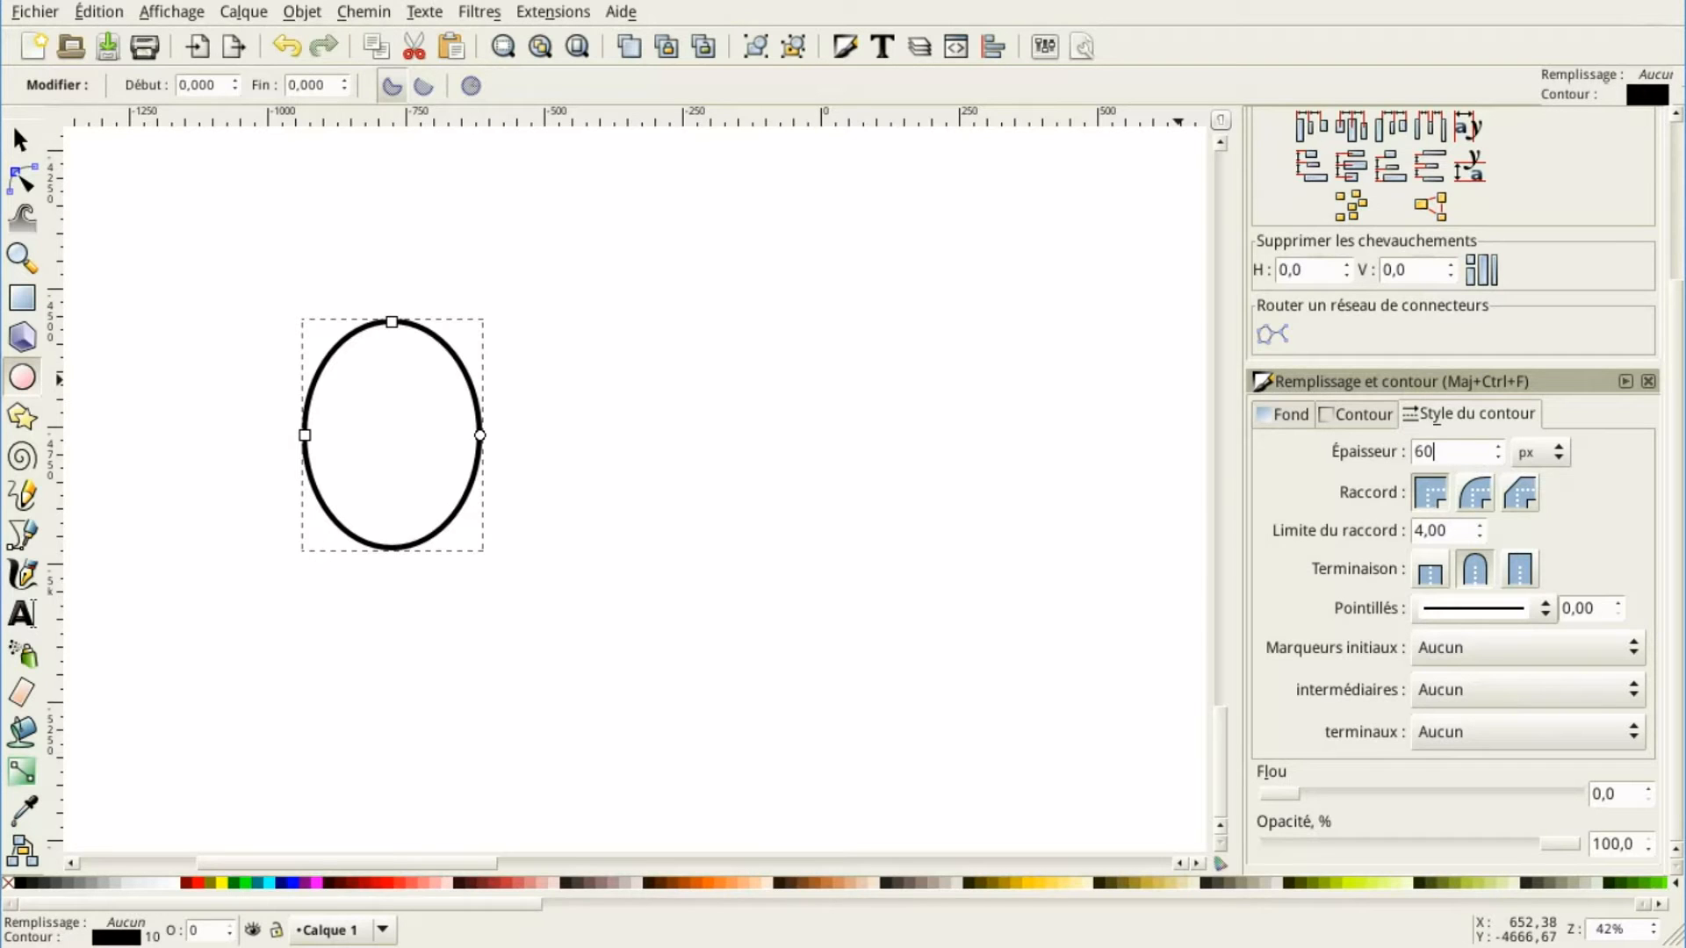
key(Return)
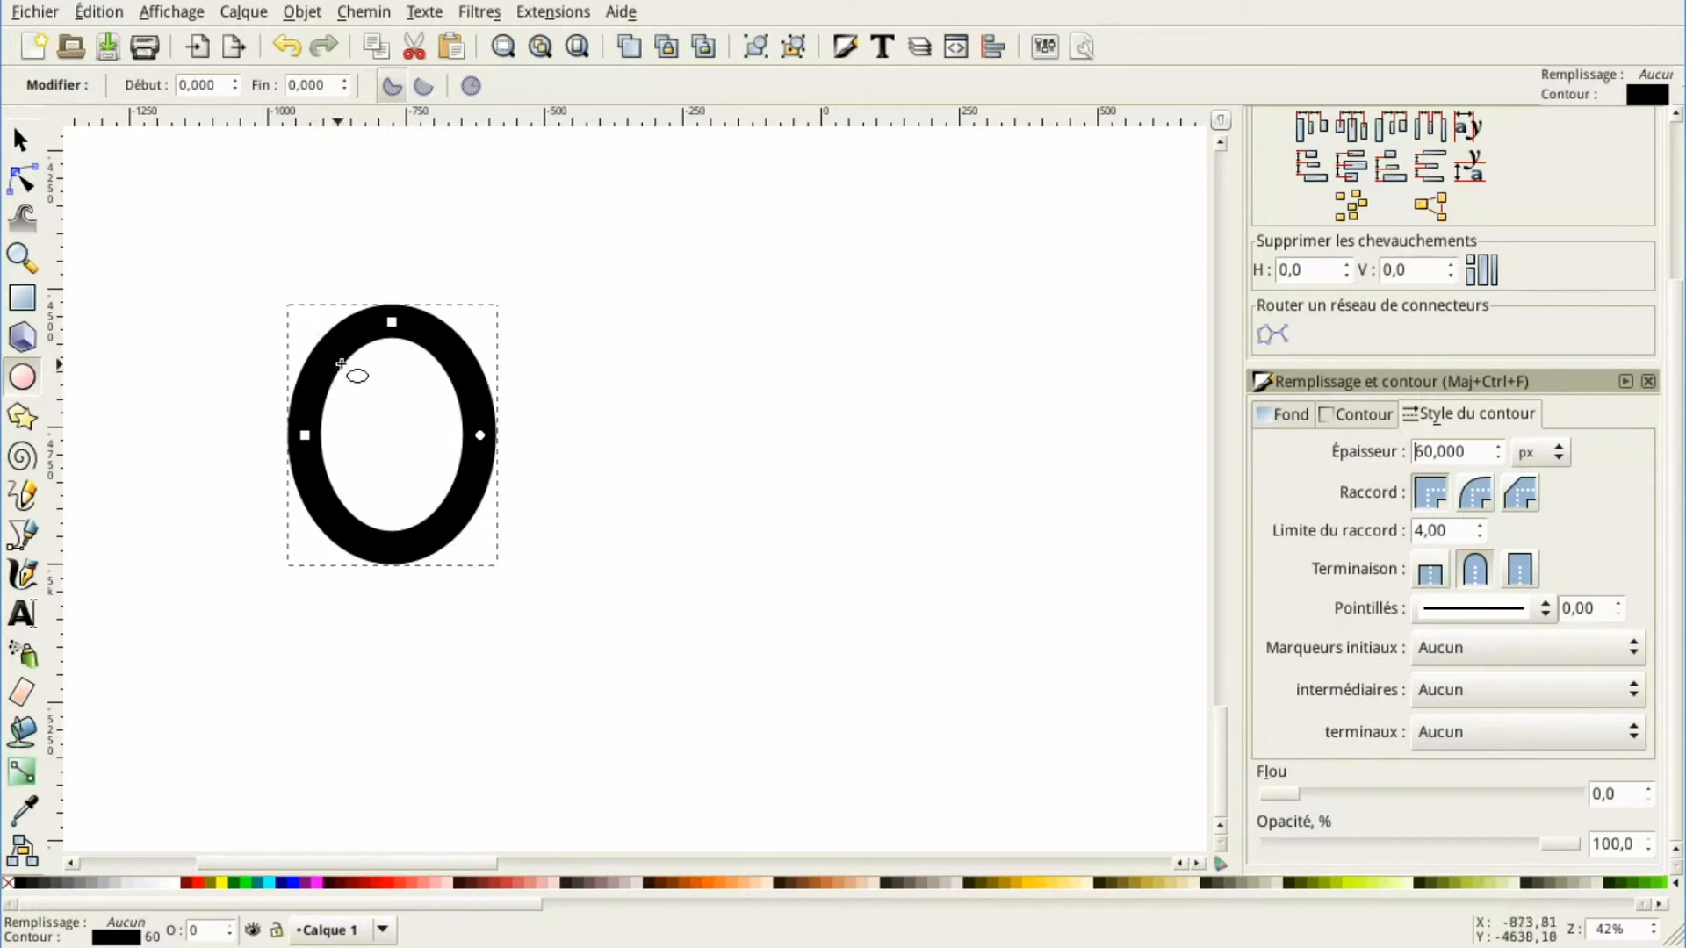
Convert the ellipse's contour to a path and show its nodes
click(388, 10)
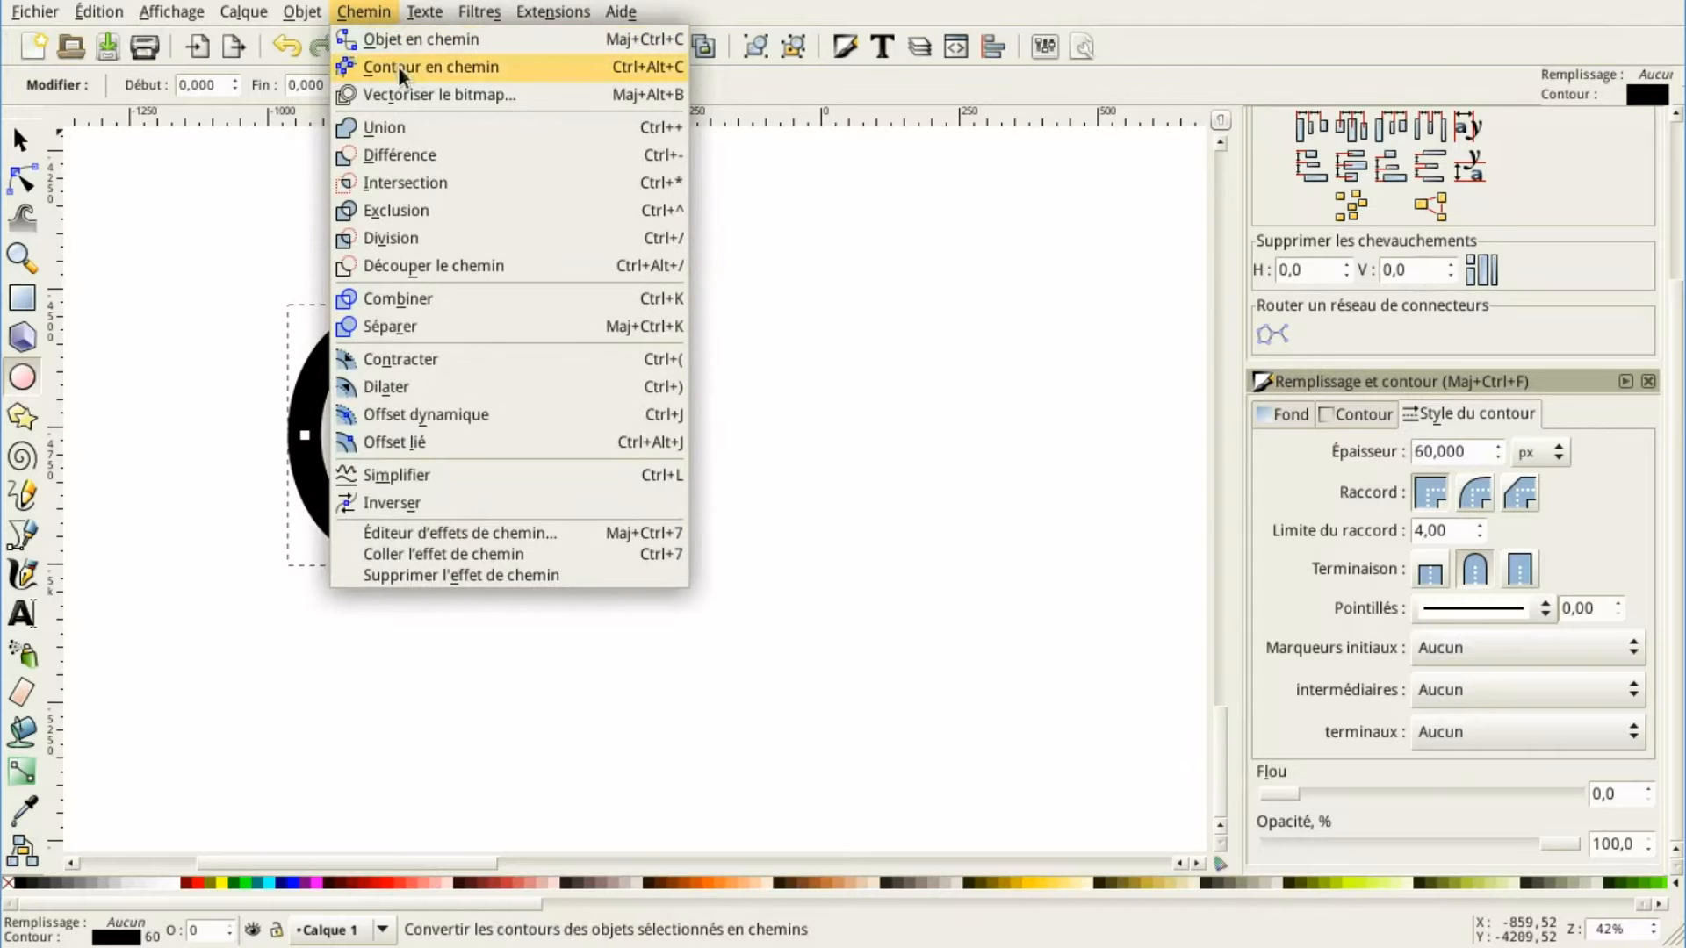
click(522, 67)
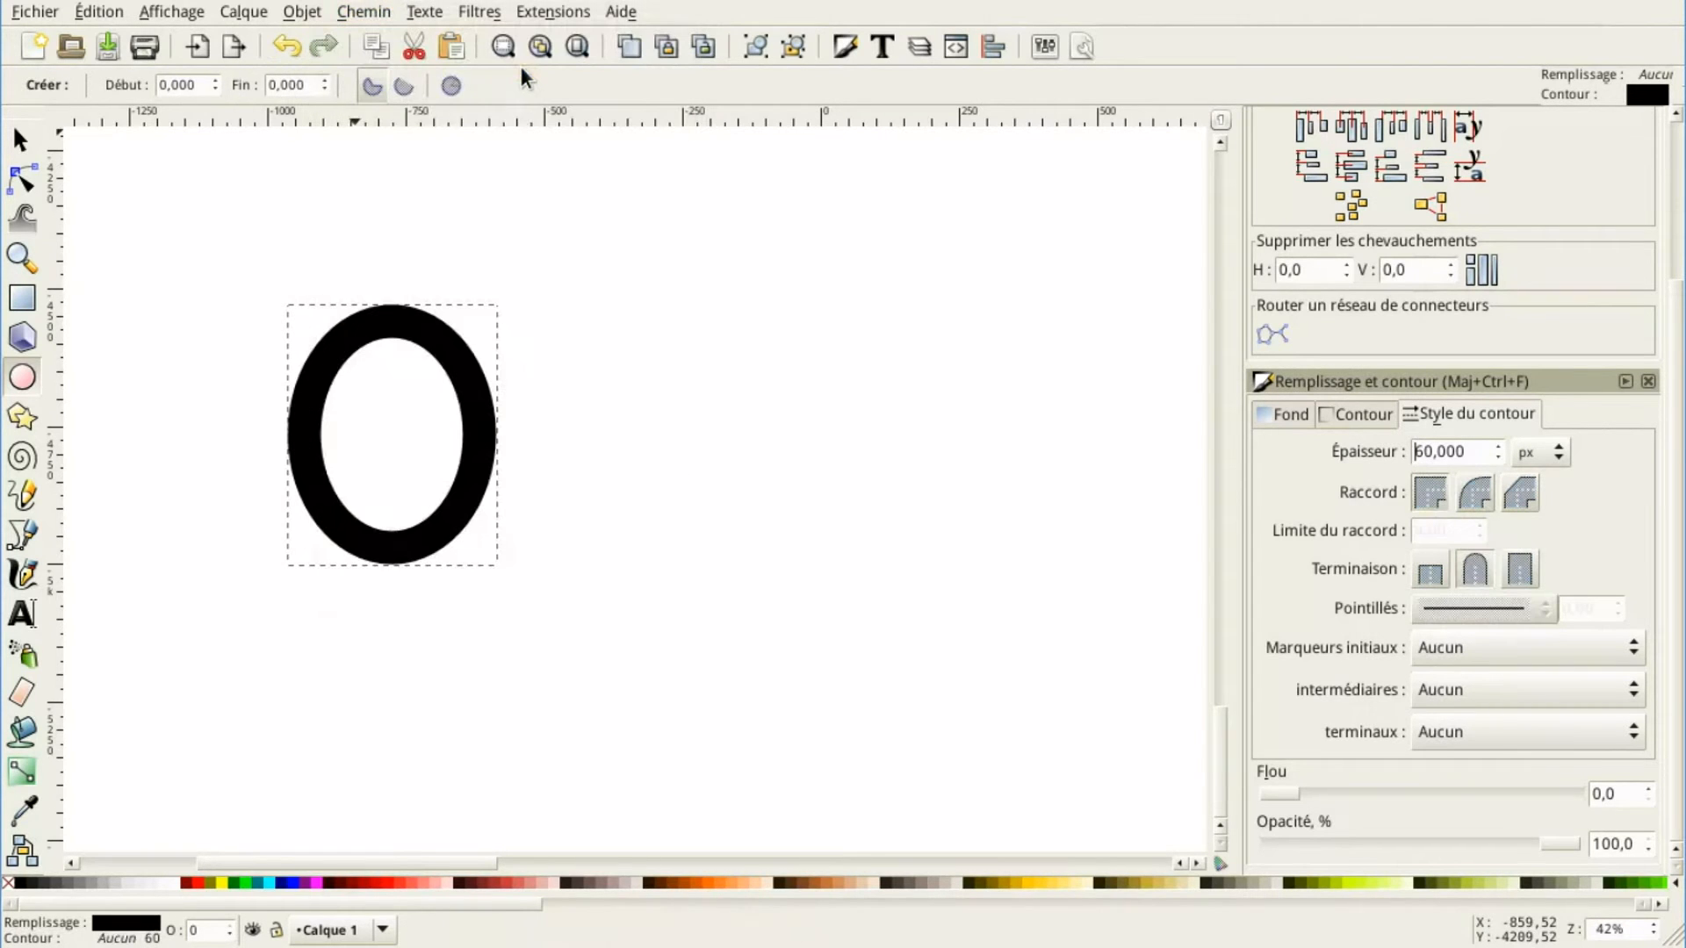
click(20, 185)
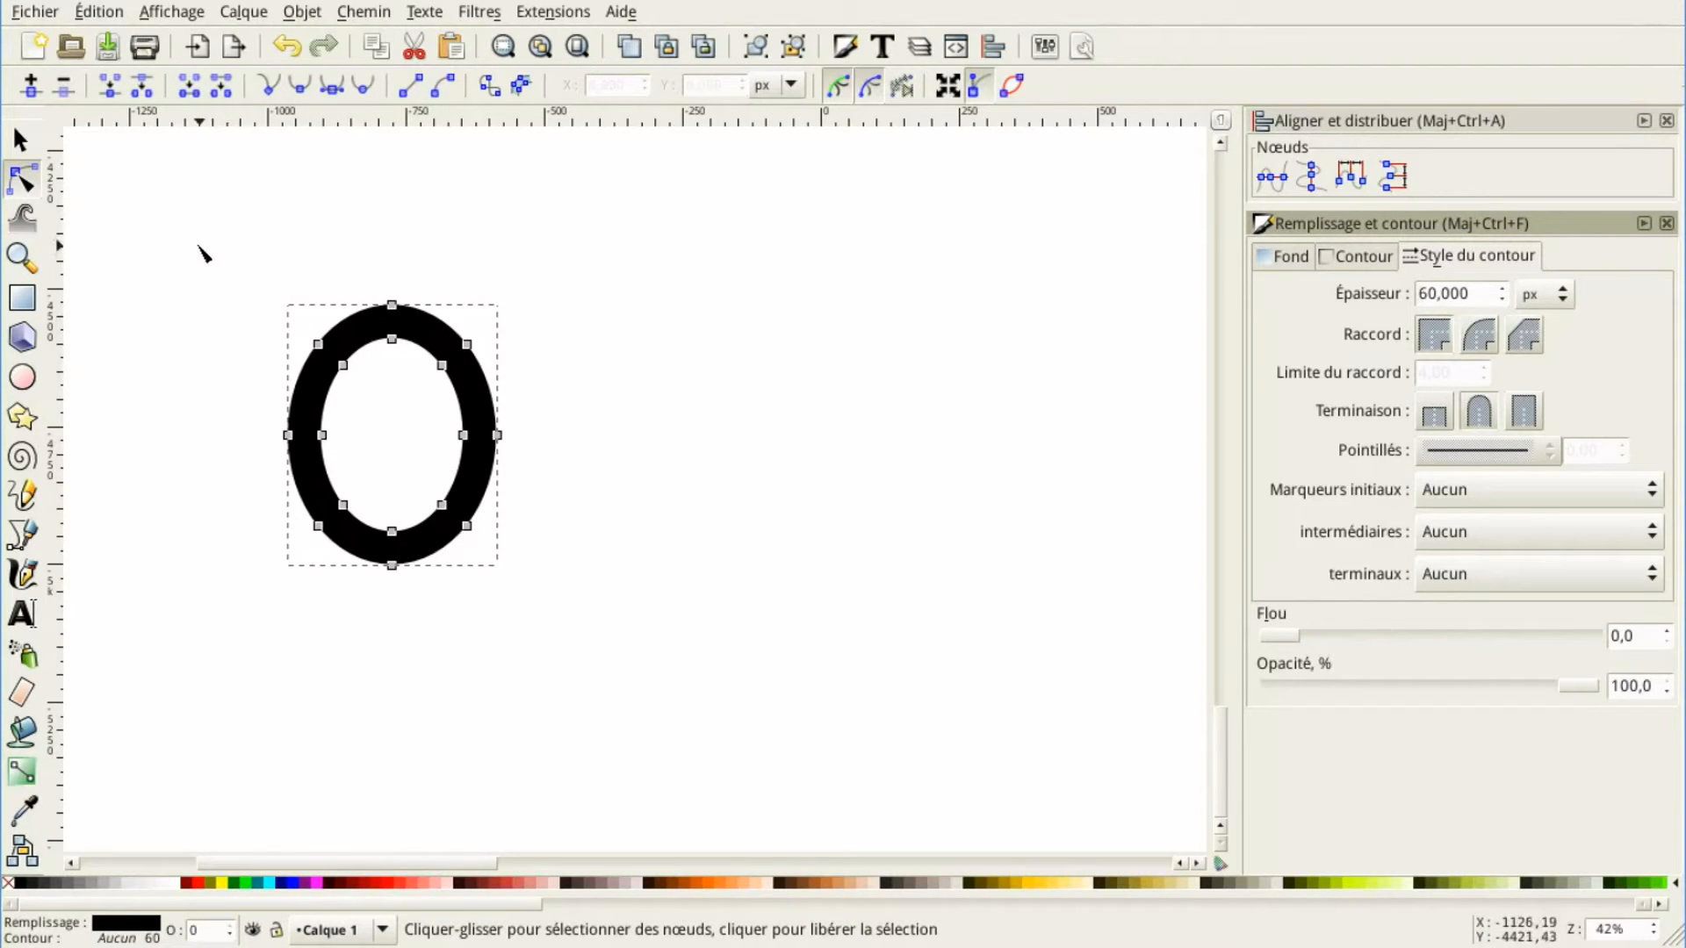
Draw a horizontal shaft rectangle from the ring's right edge, black-filled without contour, and resize it to about 886 by 69 px
click(22, 299)
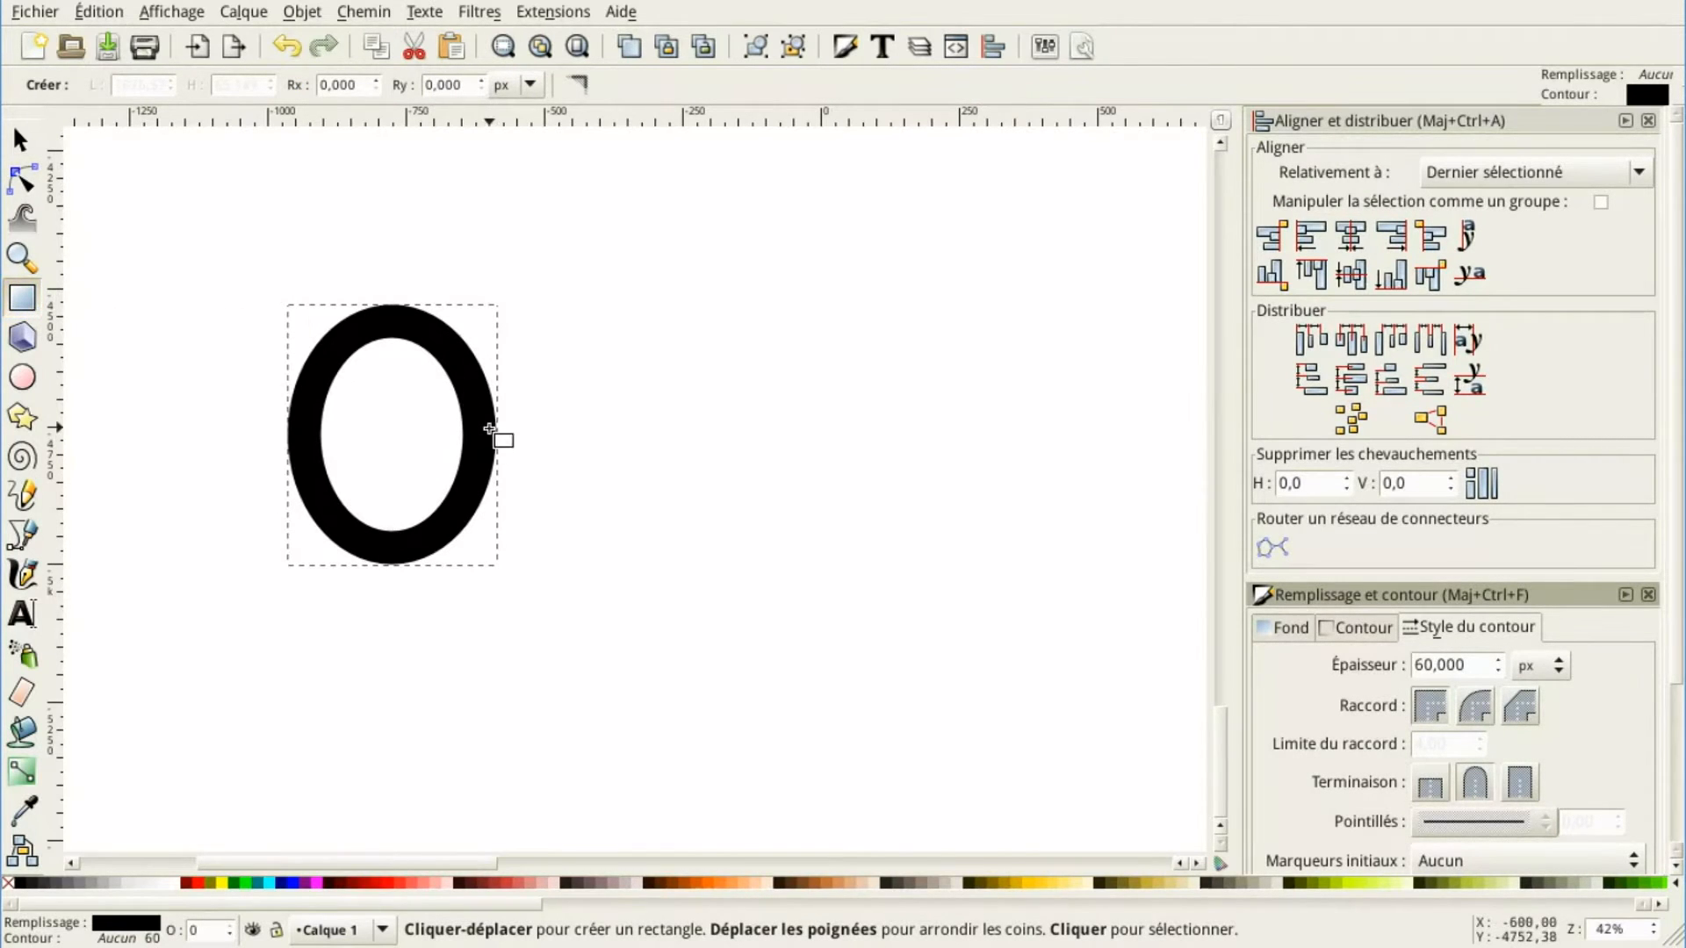
mouse_move(503, 432)
mouse_down()
mouse_move(738, 464)
mouse_move(881, 452)
mouse_move(897, 471)
mouse_up()
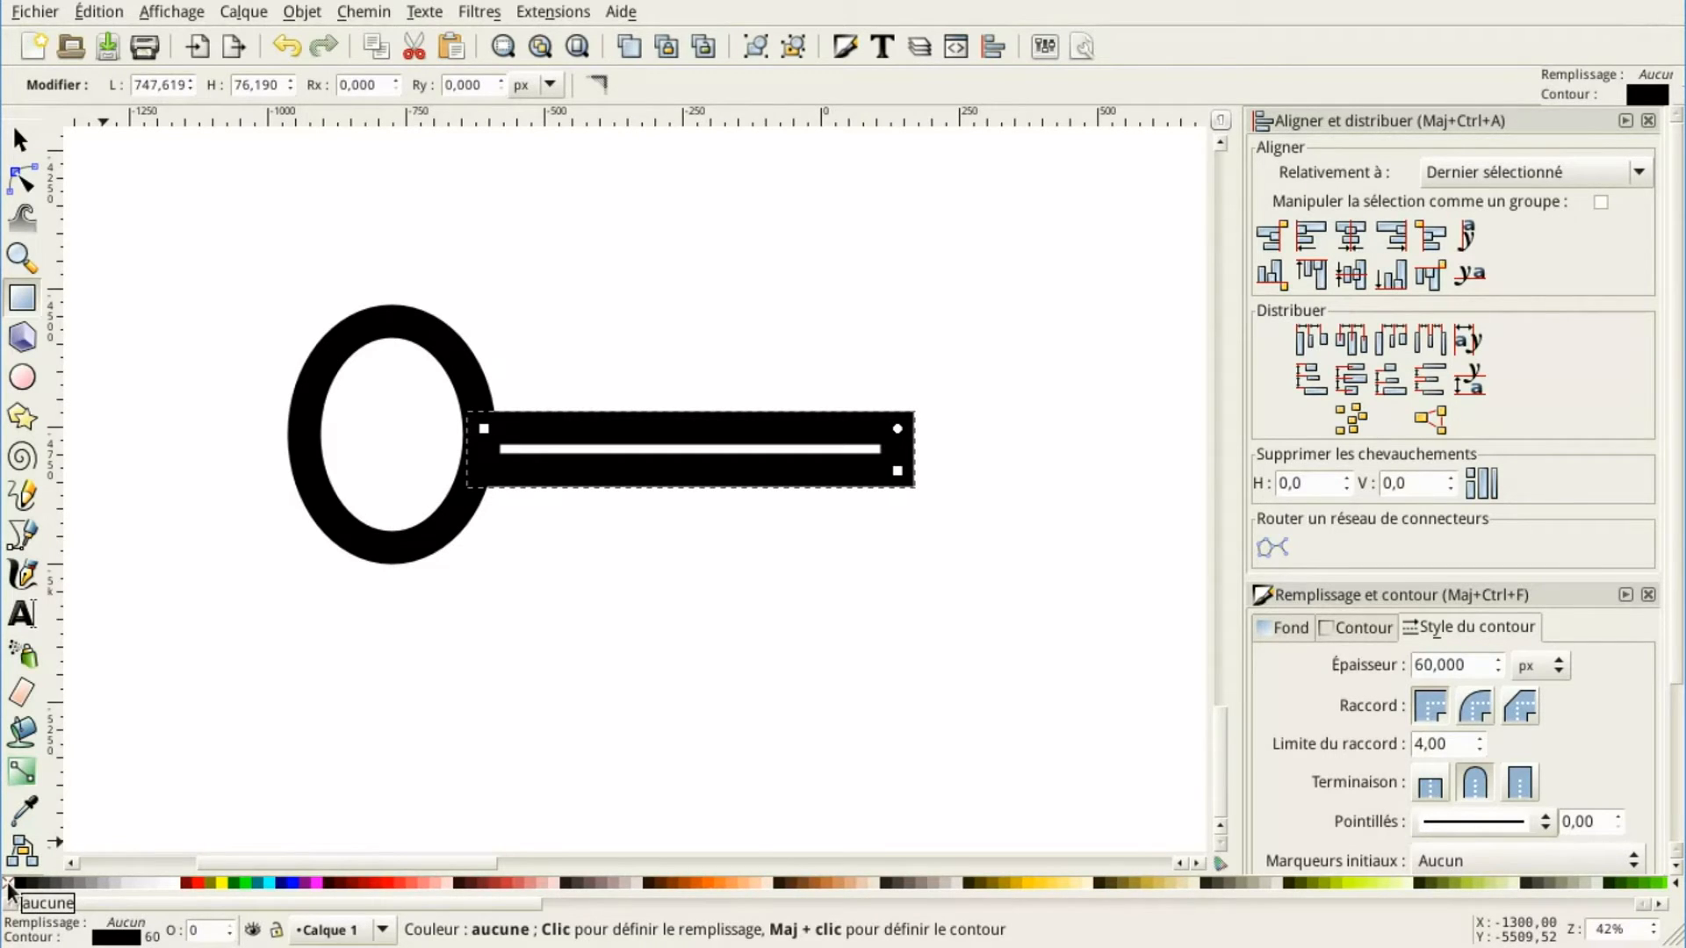
key(shift)
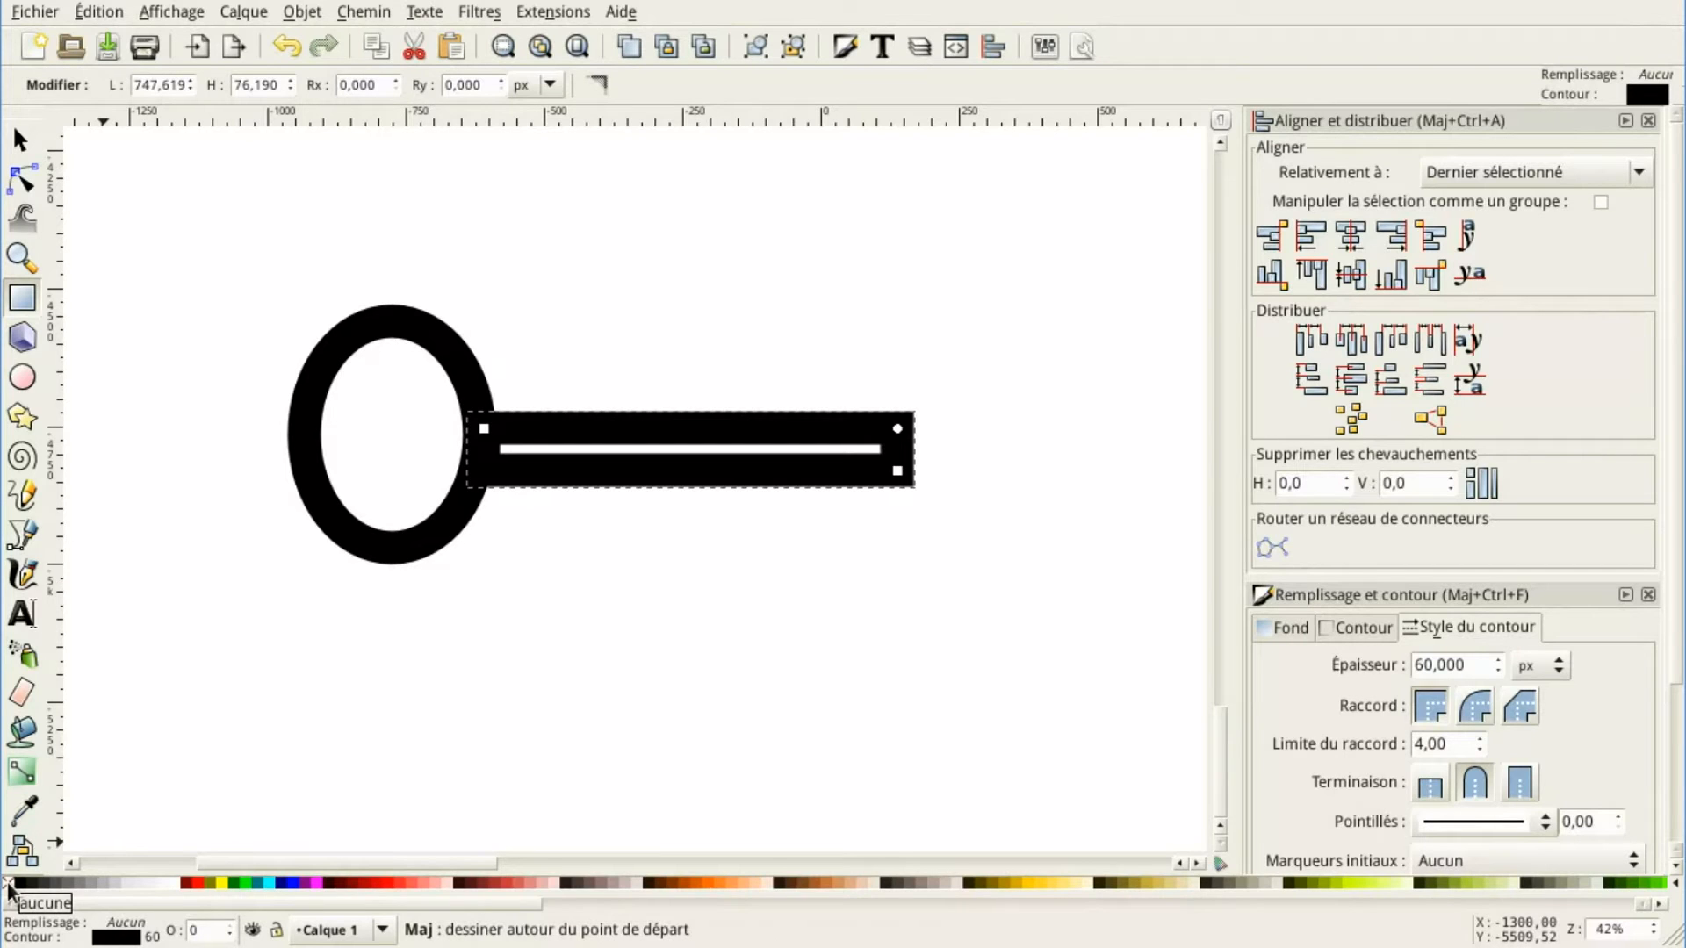
shift+click(9, 887)
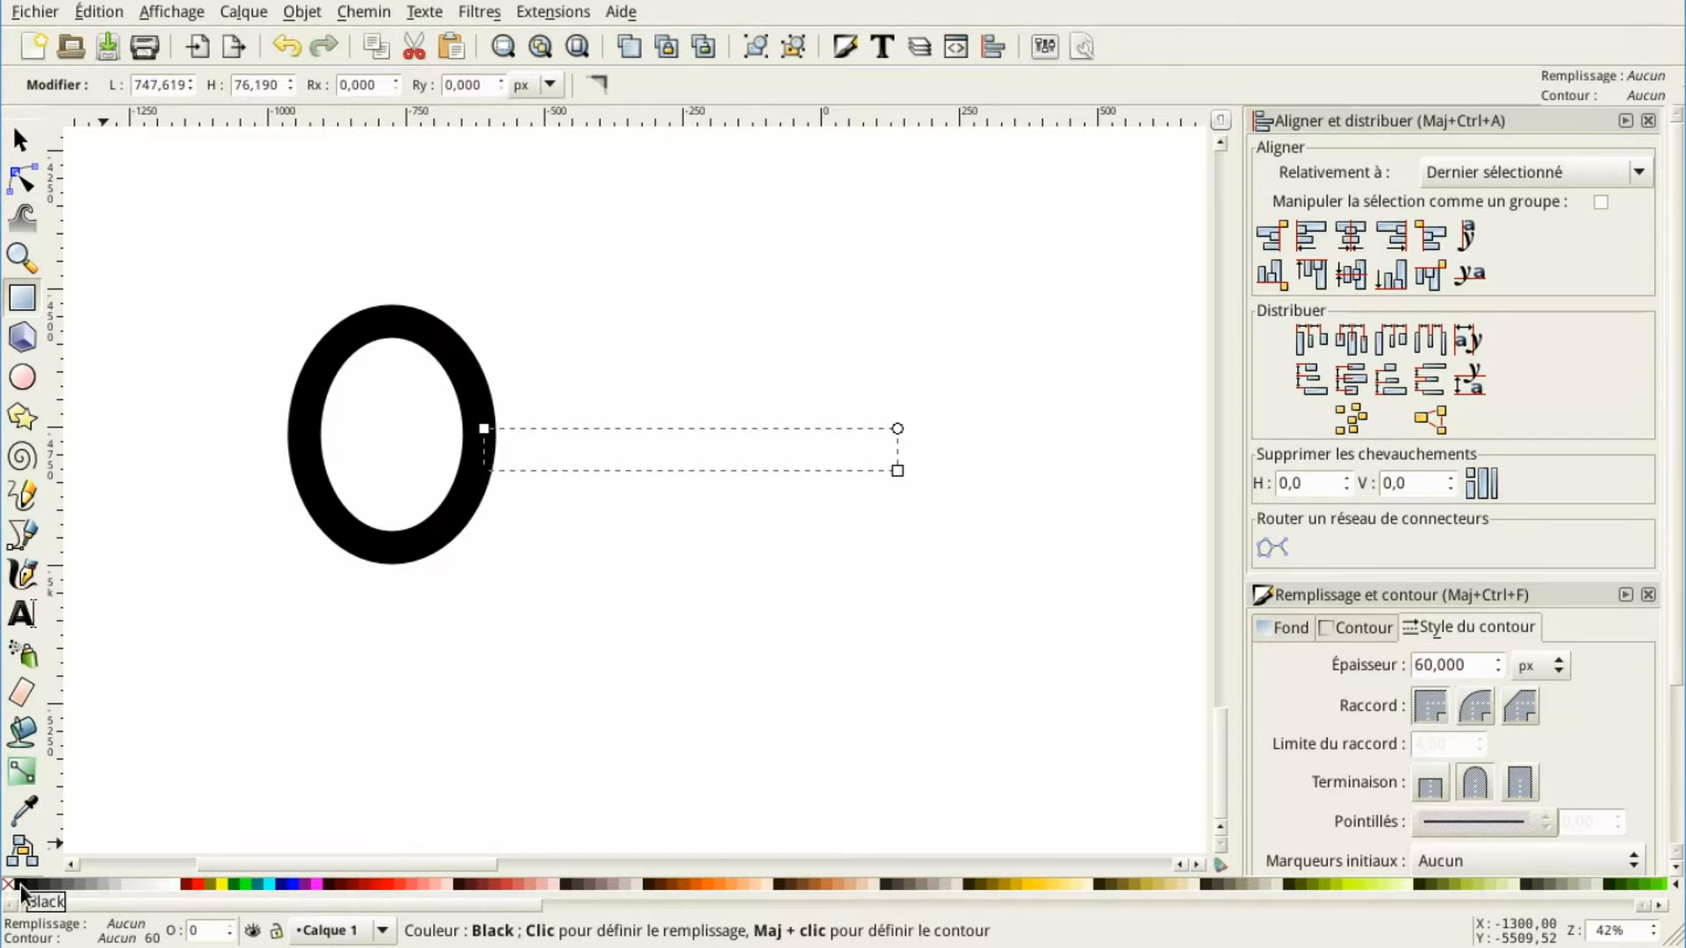
click(21, 887)
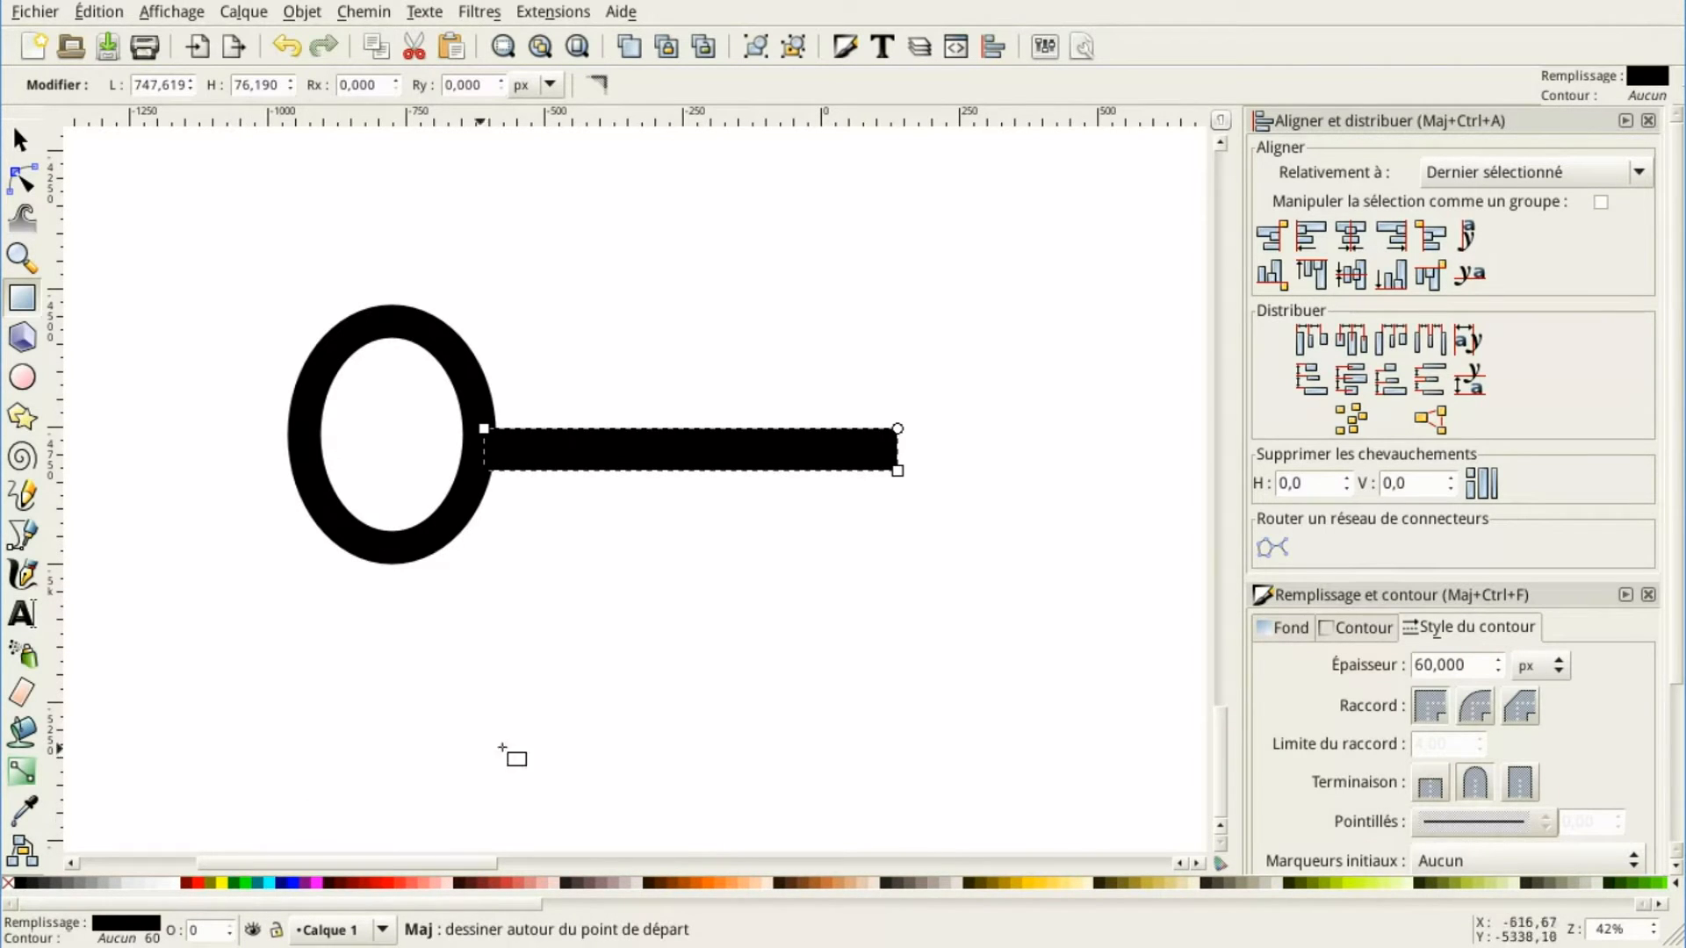
drag(898, 471, 973, 466)
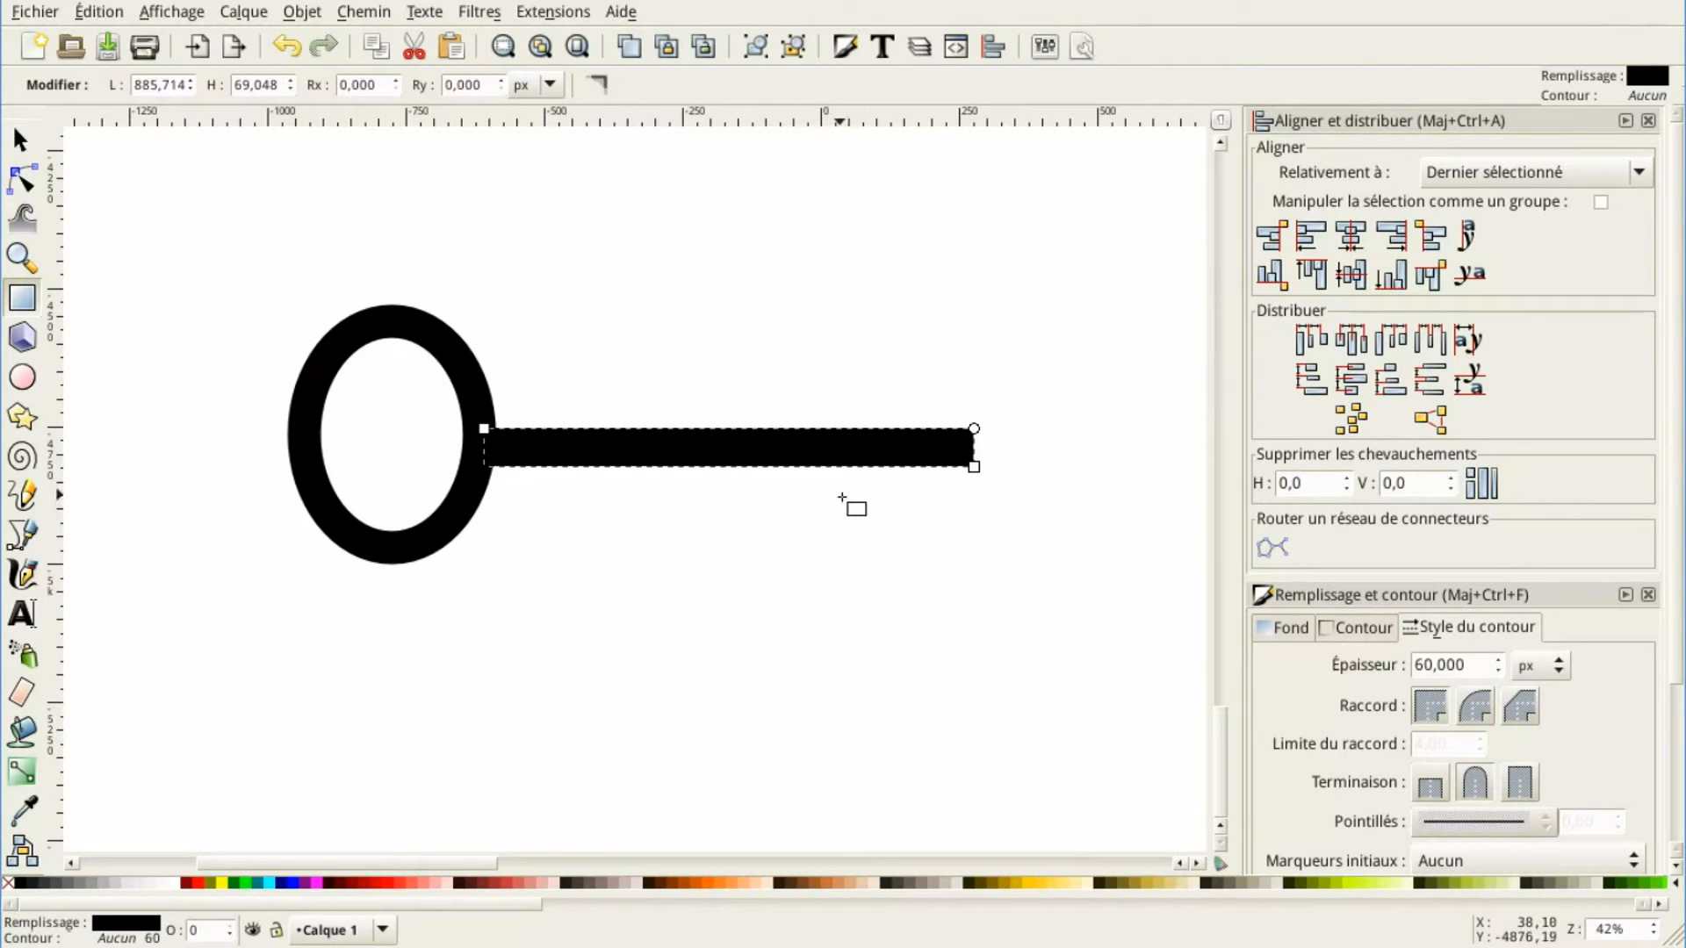
Draw two overlapping rectangles below the shaft's right end, the lower one wider, about 331 by 102 px
drag(840, 496, 960, 550)
drag(809, 532, 991, 586)
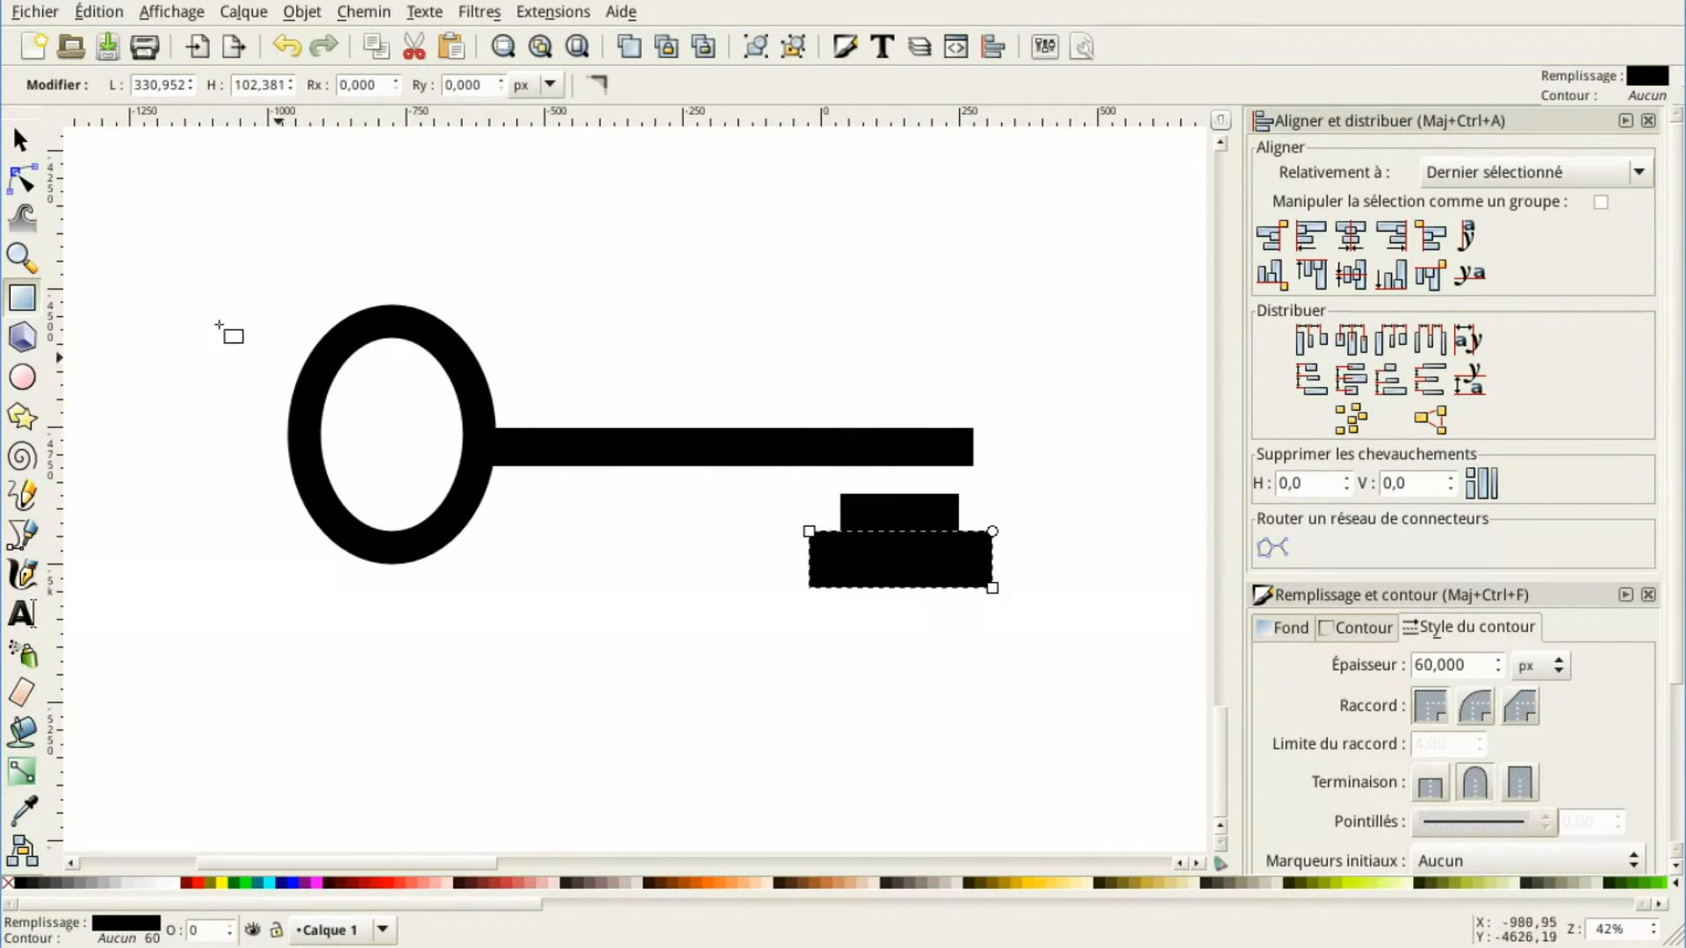
Centre the two bit rectangles on a common vertical axis and merge them with Union
click(20, 139)
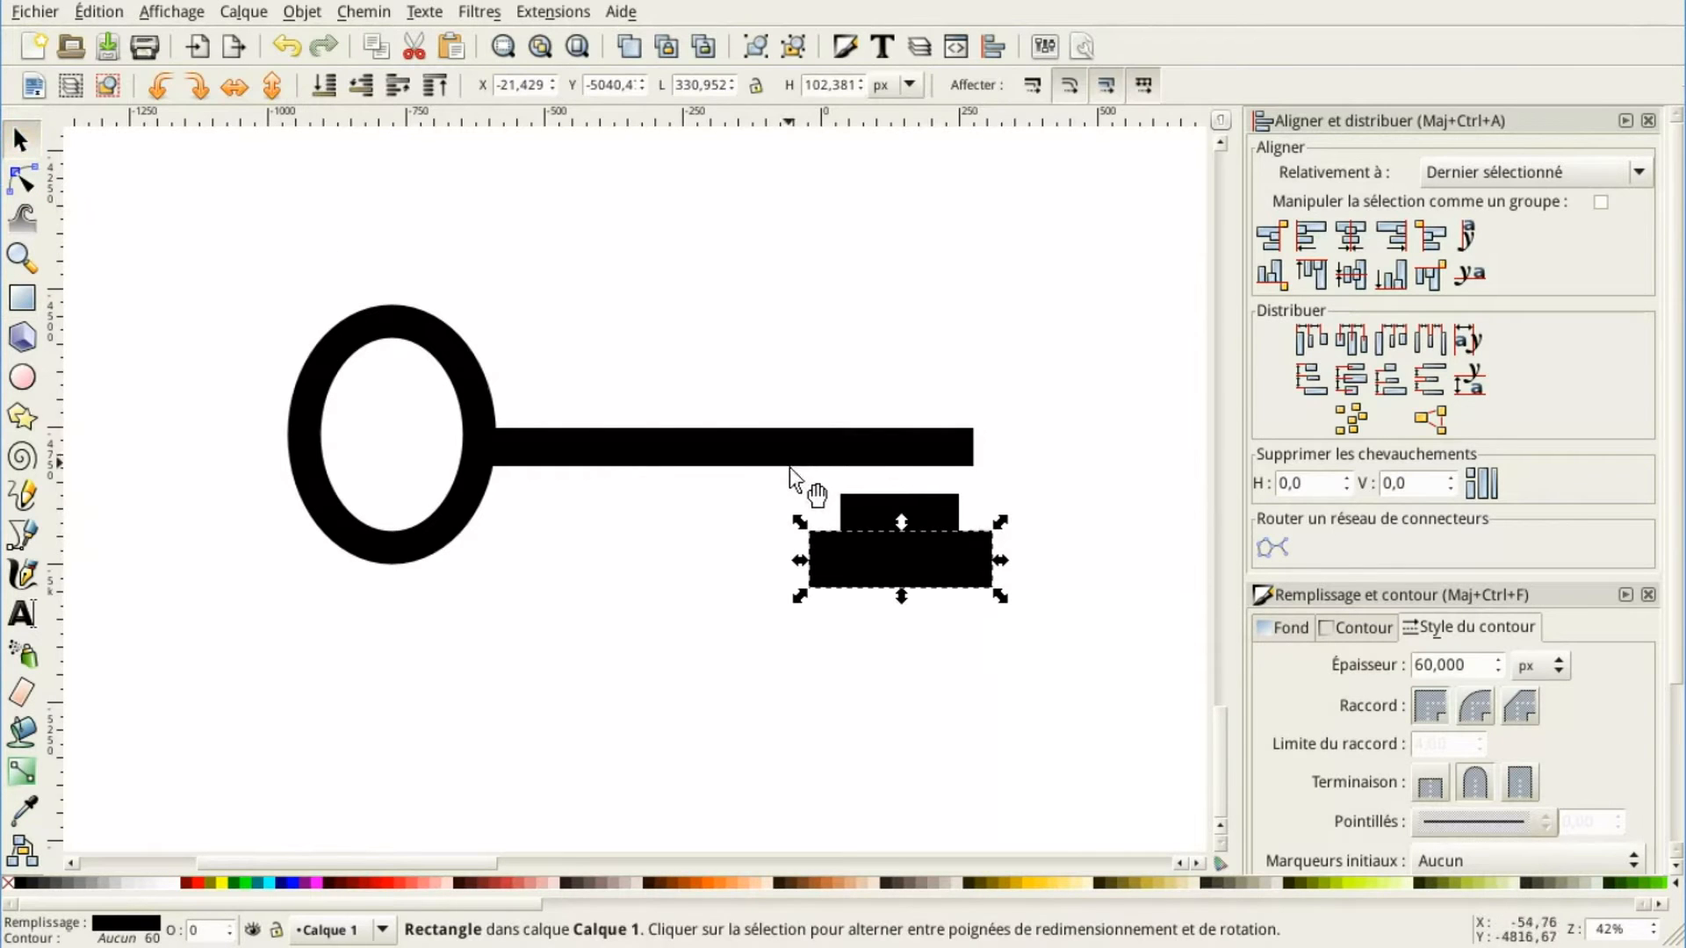
drag(774, 479, 1042, 625)
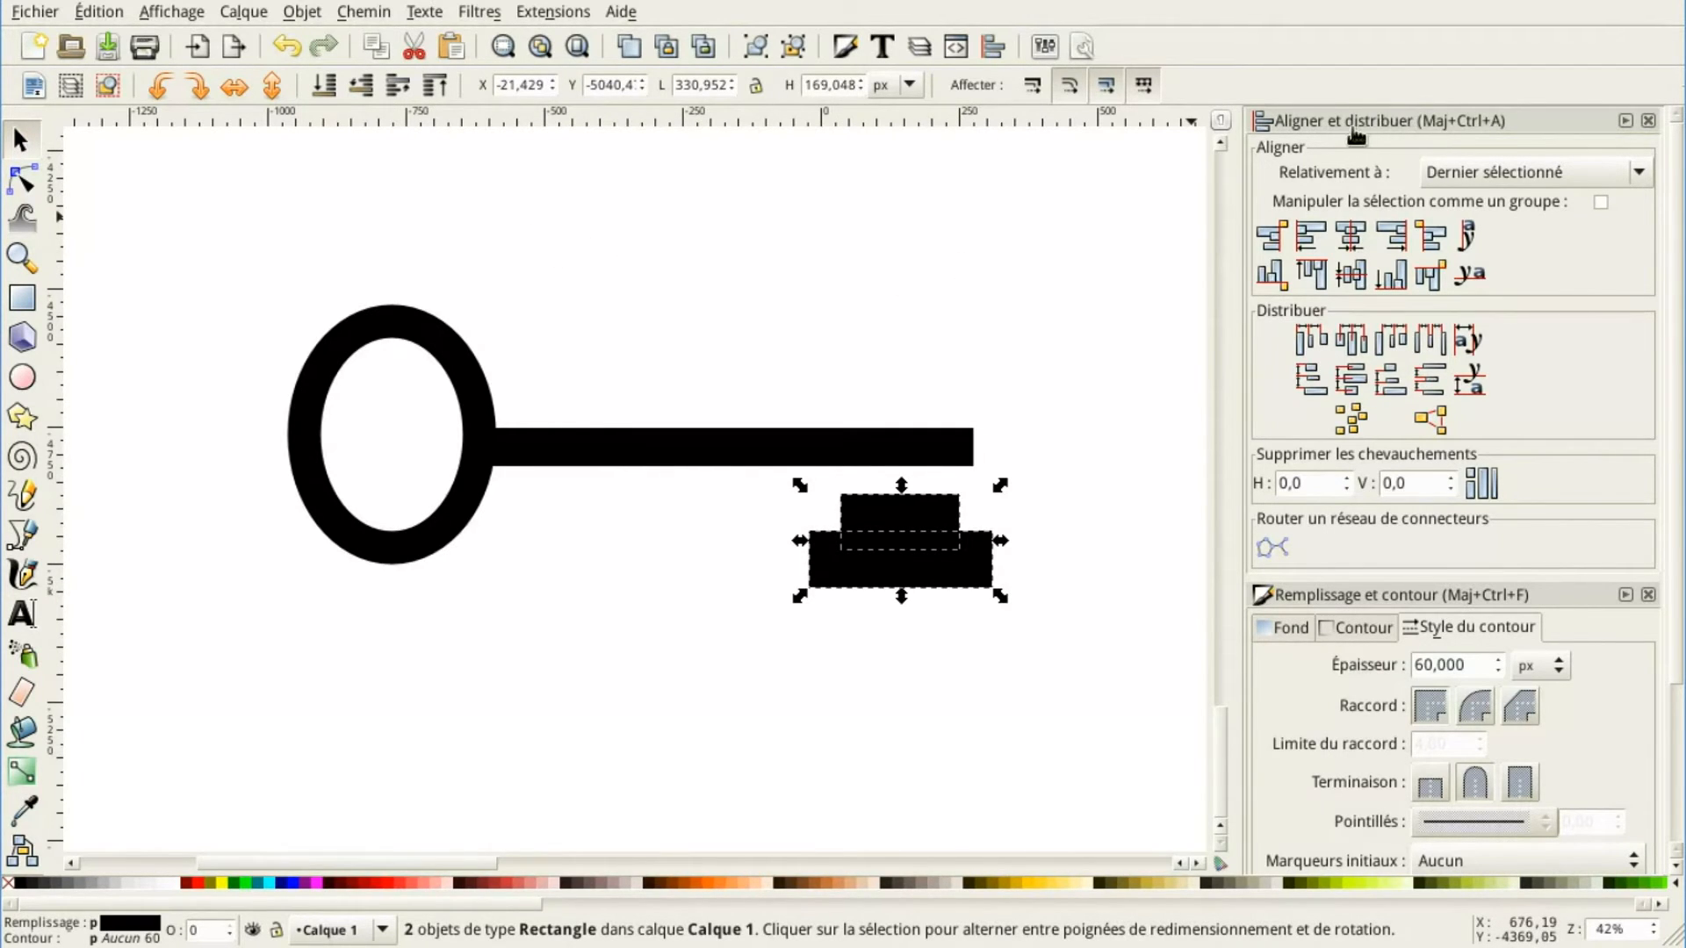
click(316, 18)
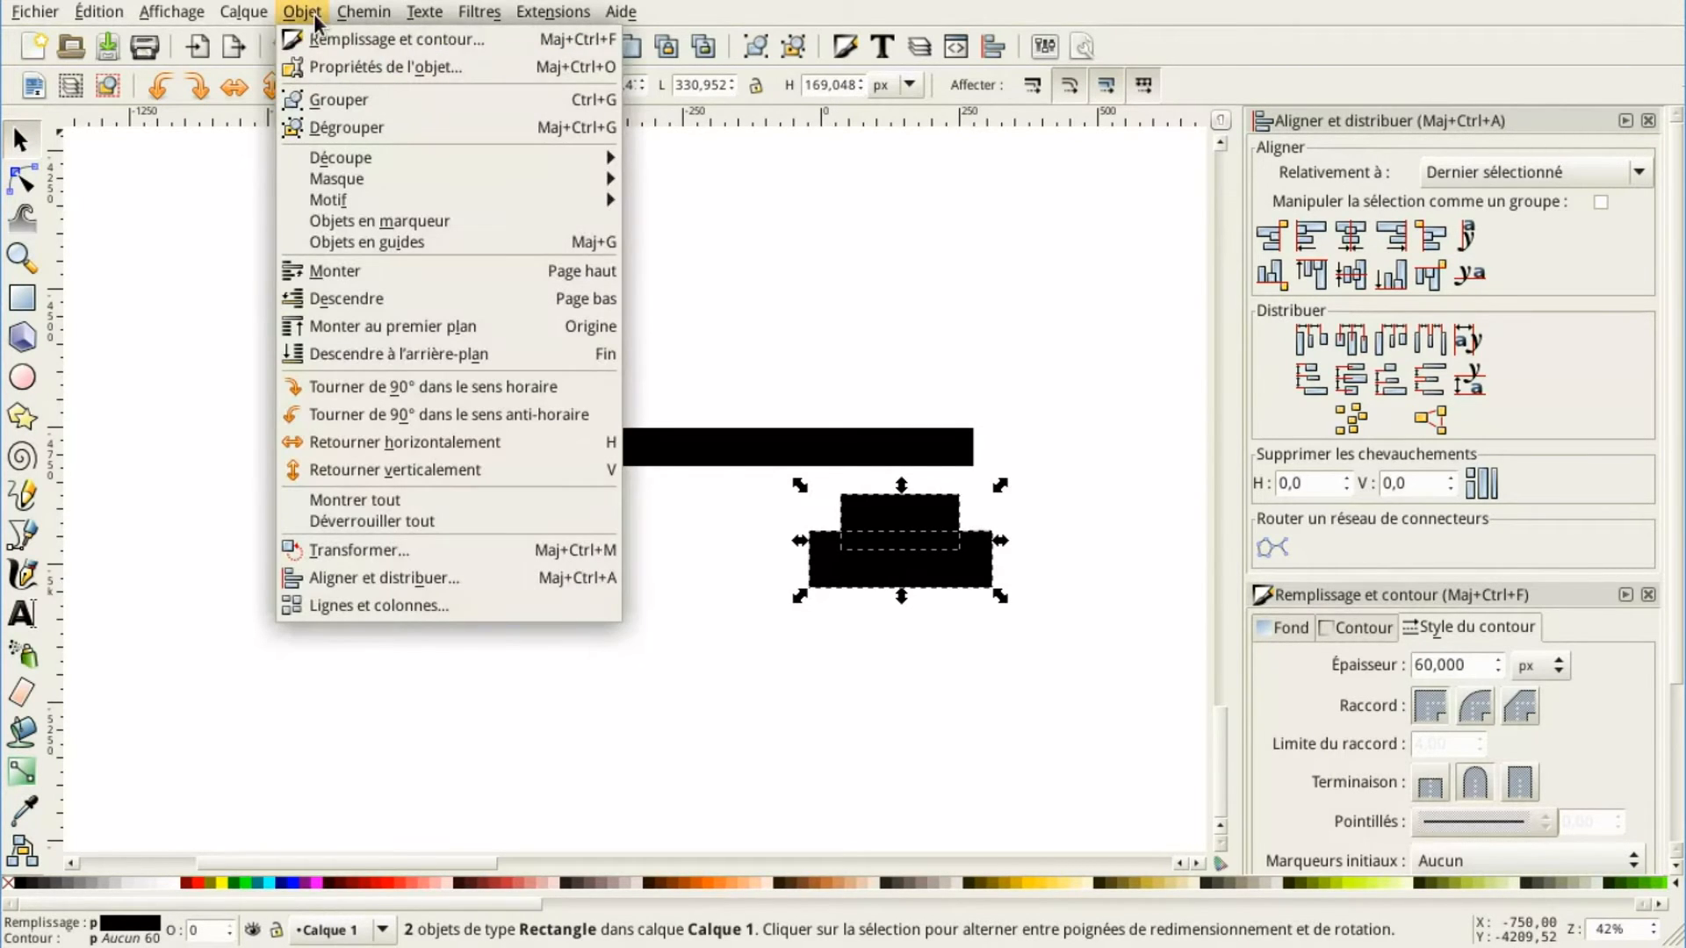
click(494, 579)
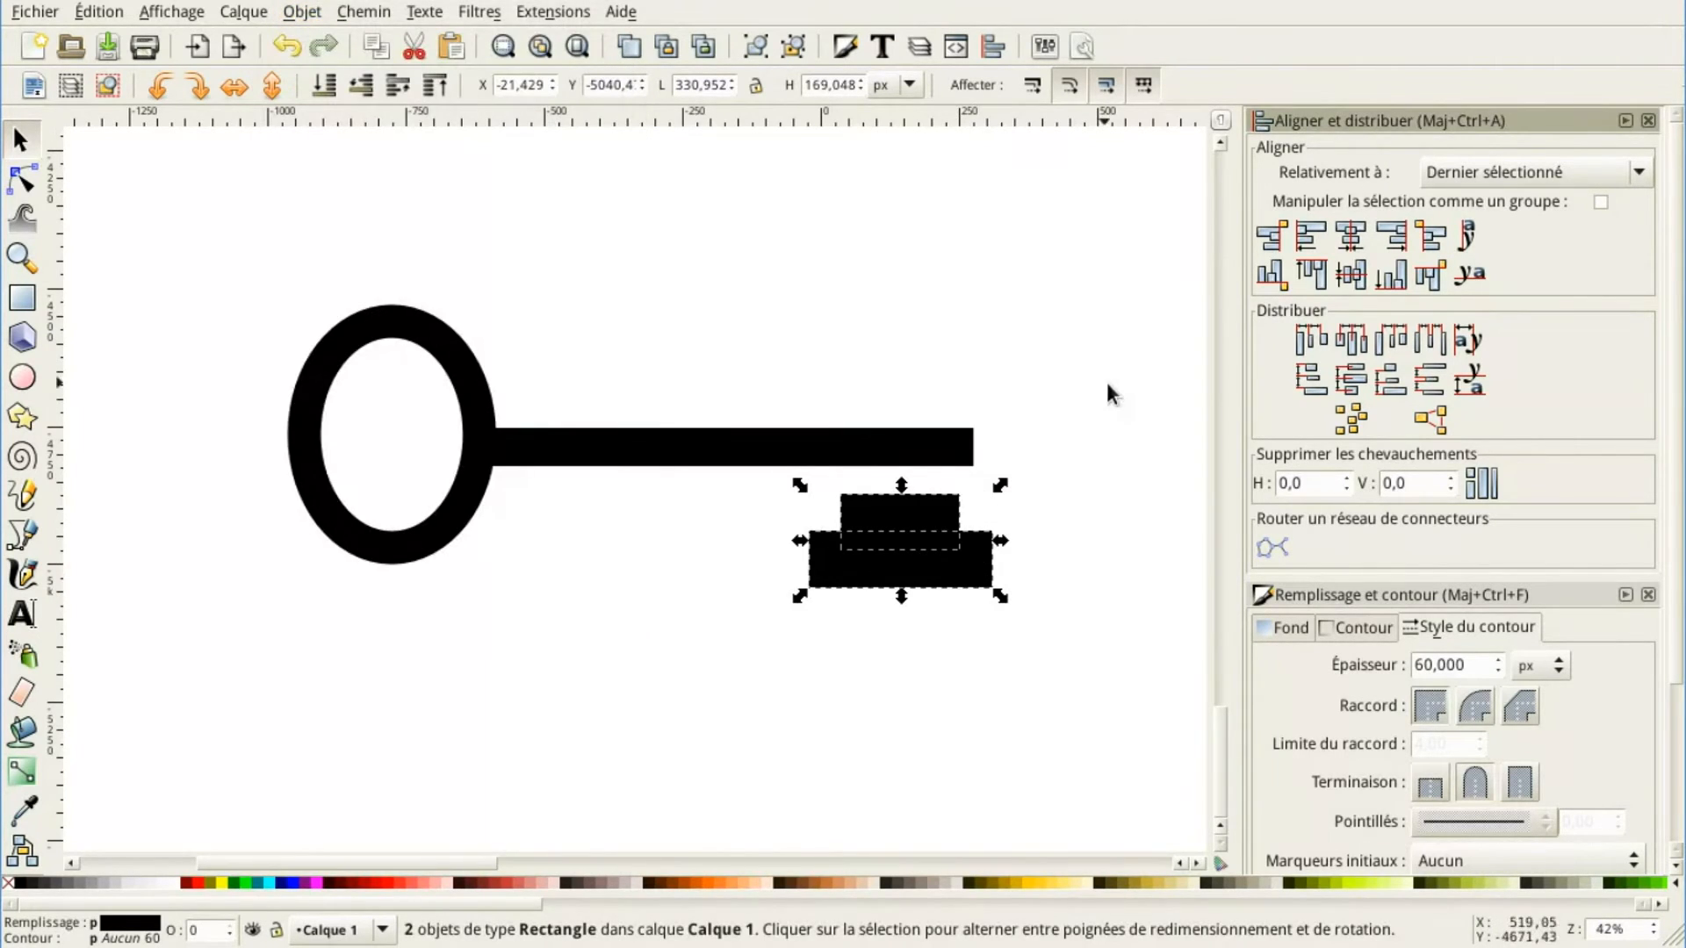
click(1355, 252)
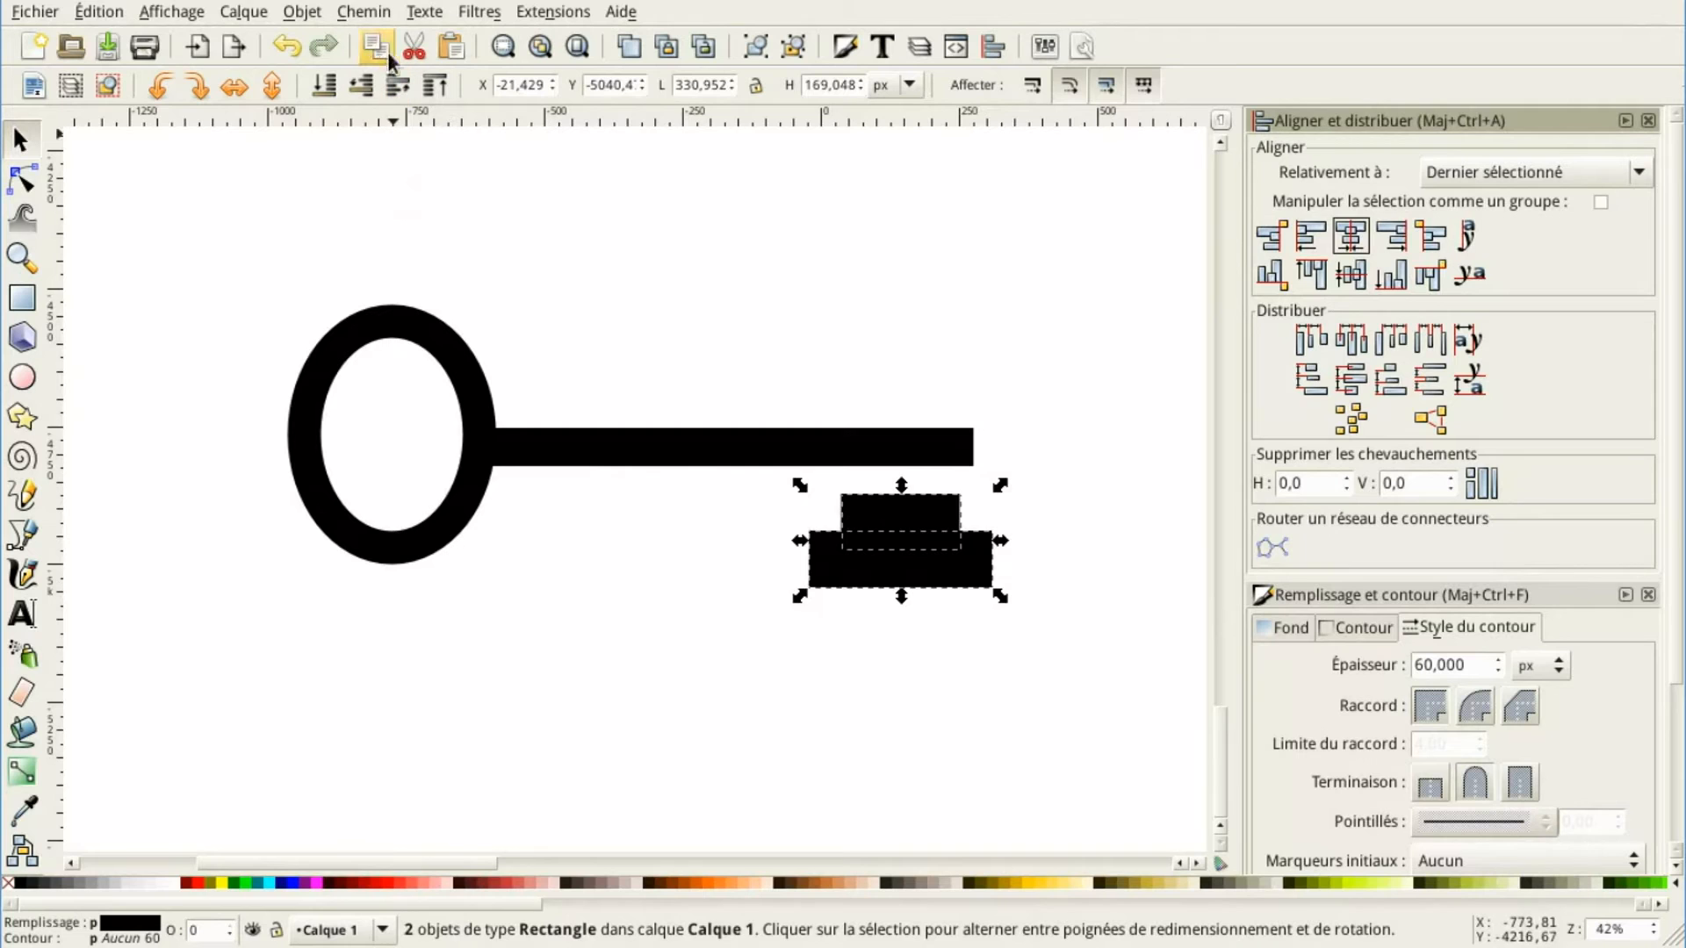
click(367, 14)
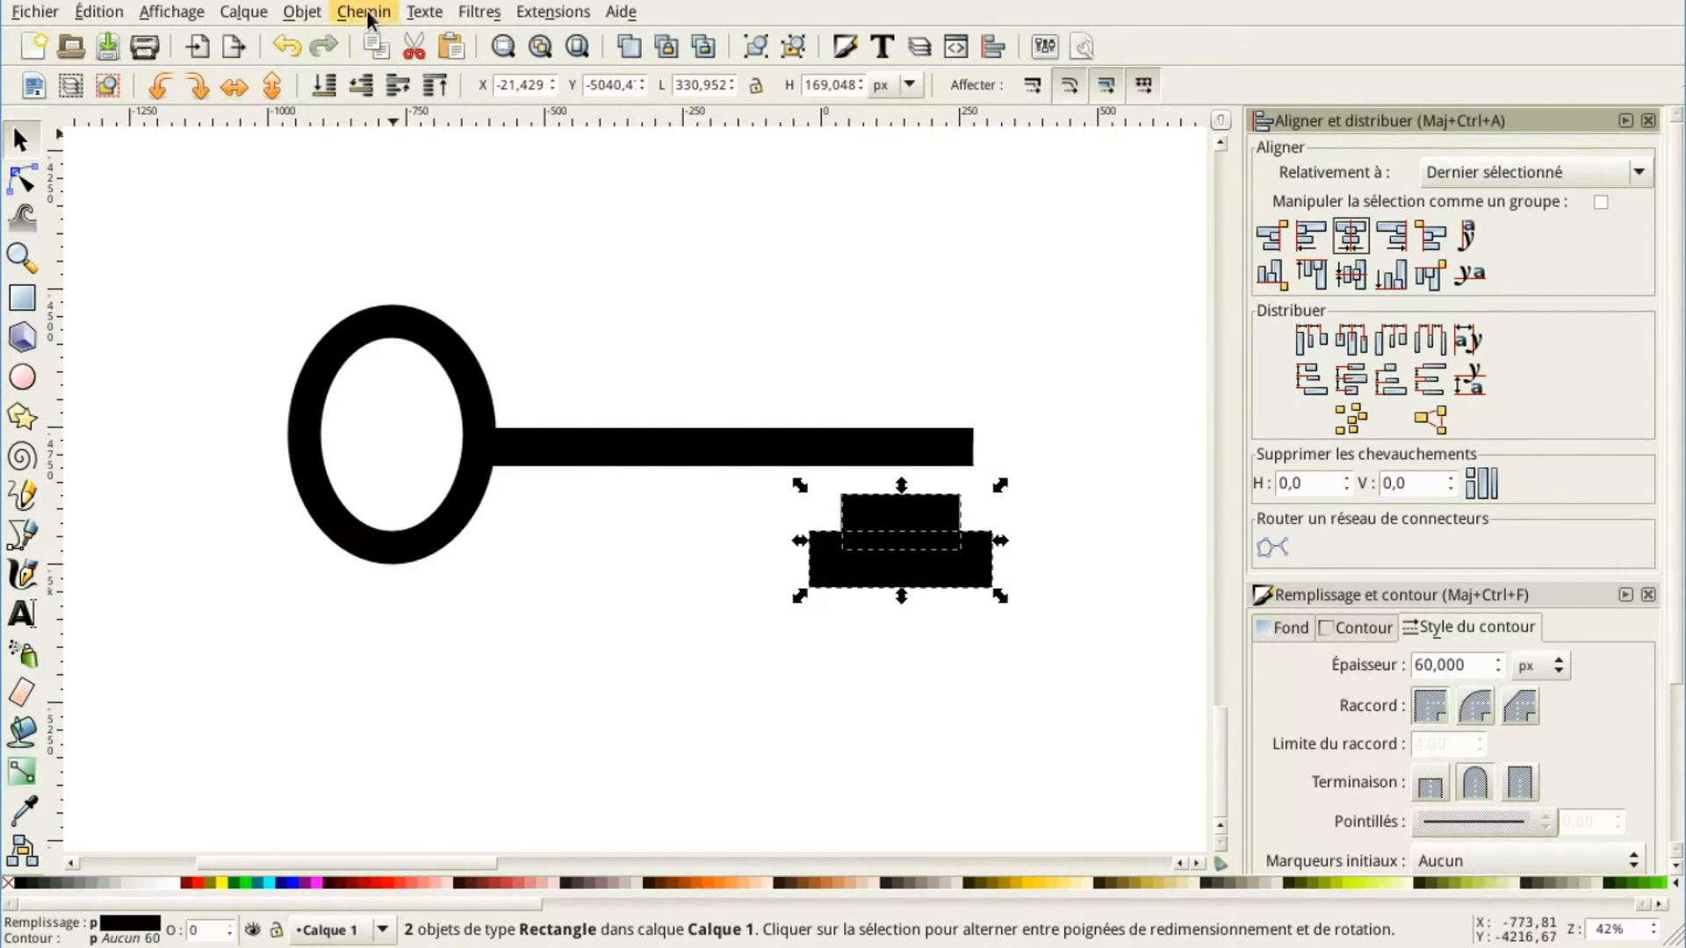
click(399, 128)
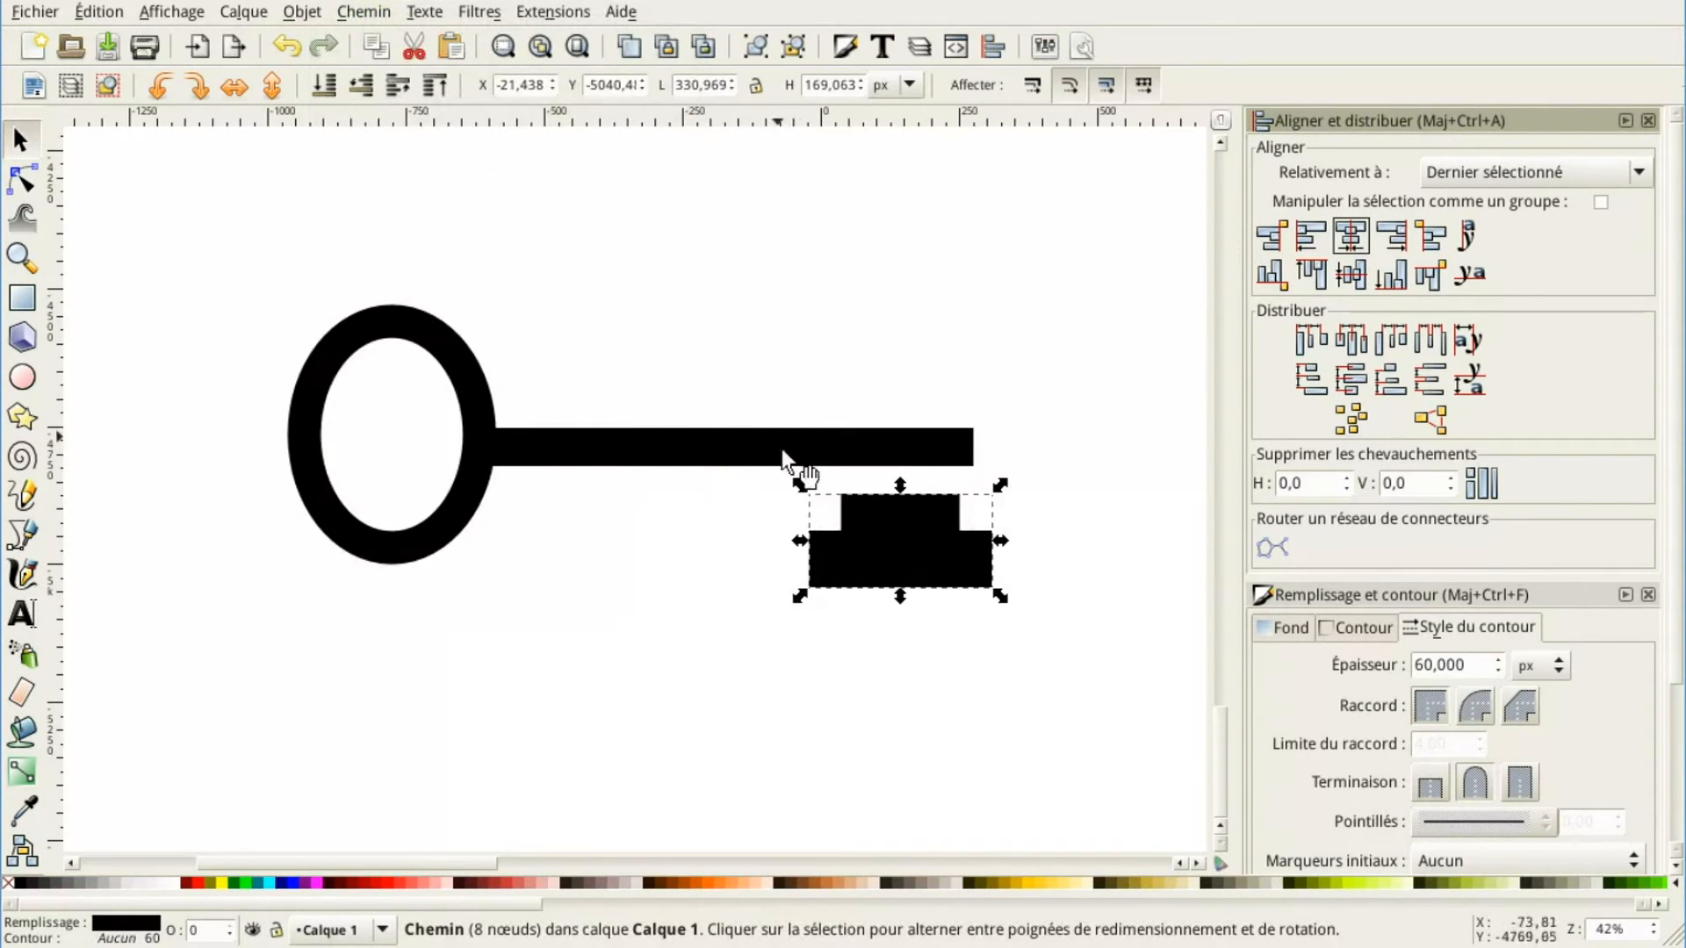
Draw a narrow upright rectangle, about 42 by 107 px, across the left part of the bit's lower edge and fill it yellow
scroll(966, 600, up, 2)
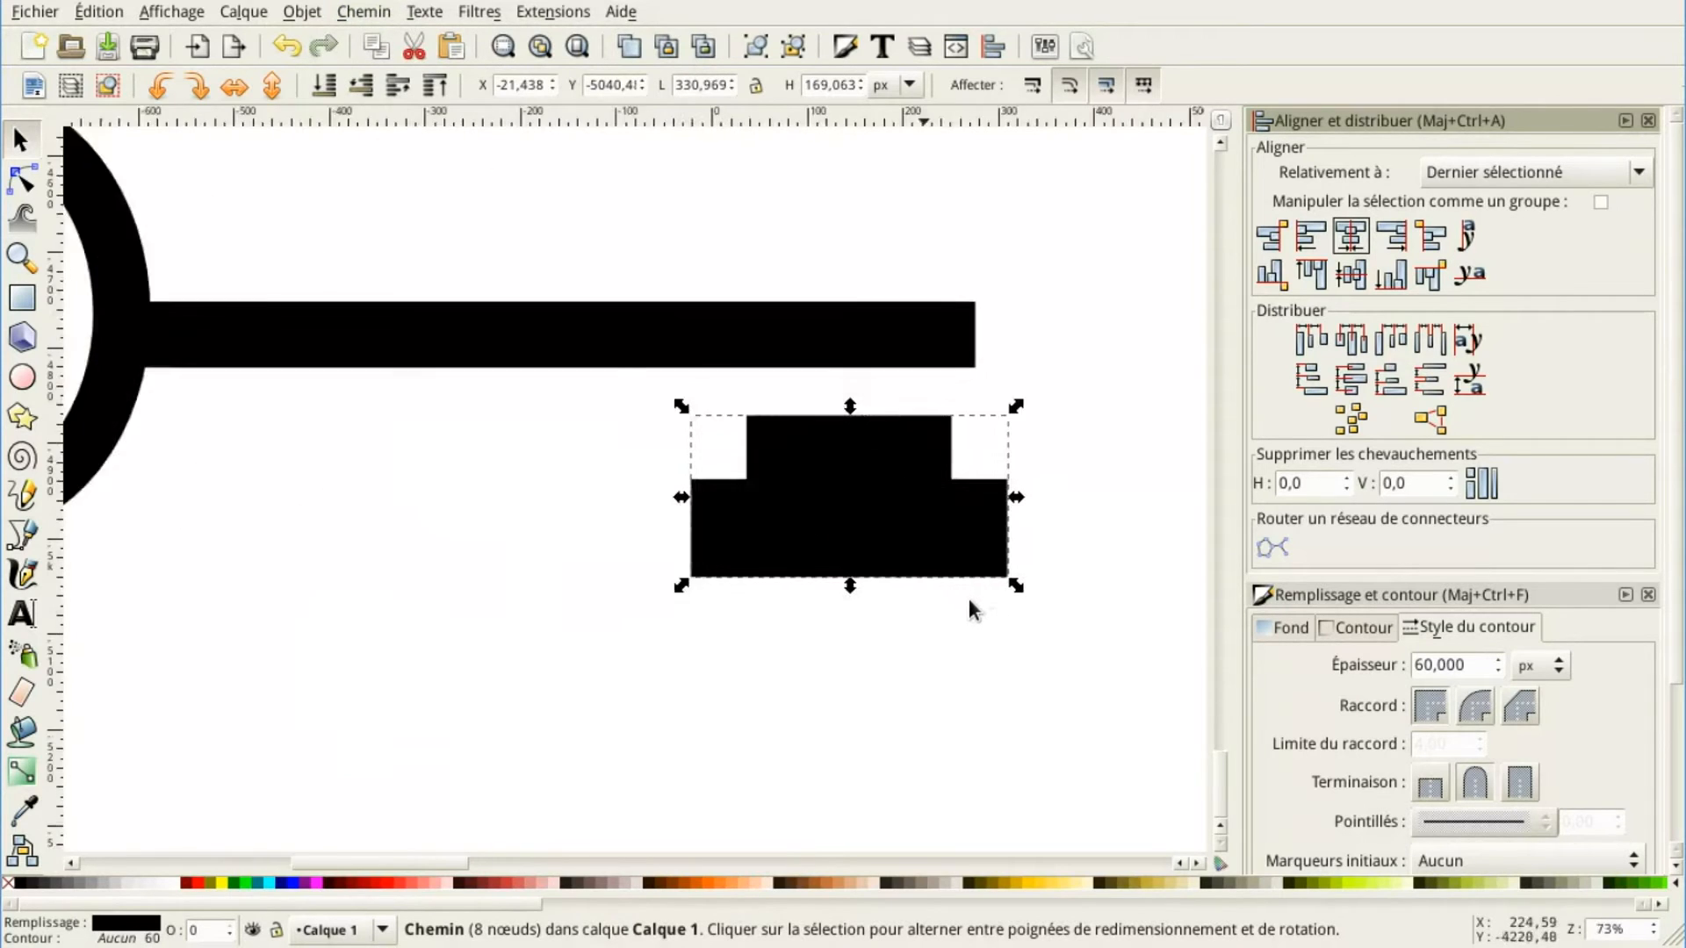
click(22, 298)
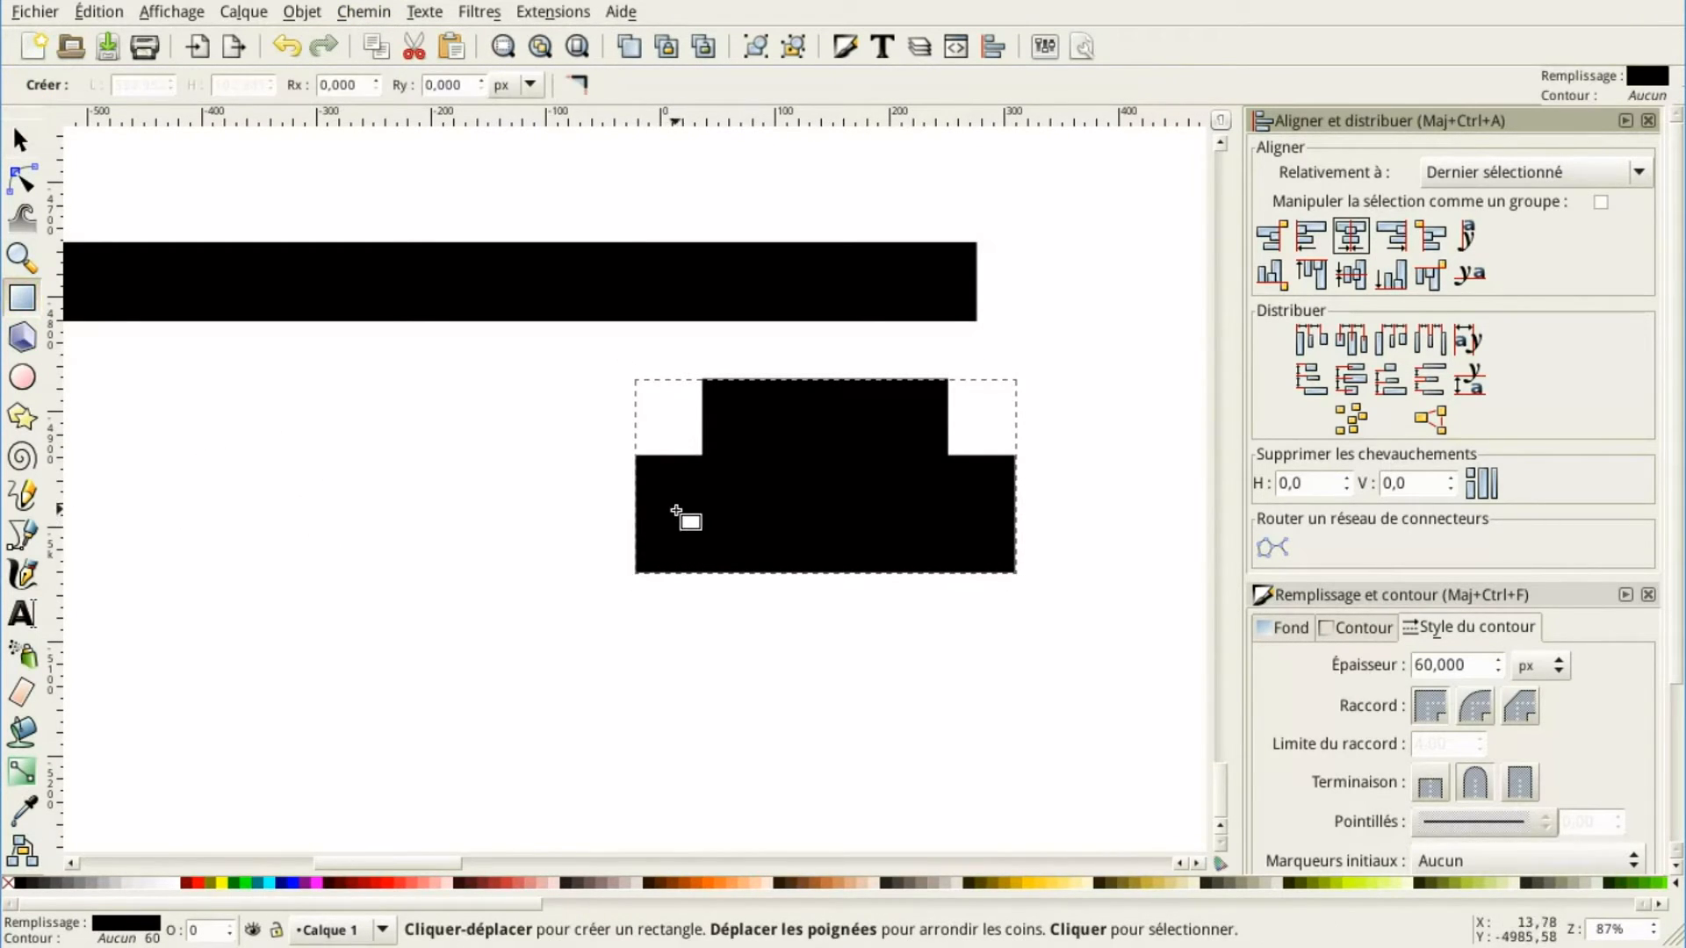
drag(684, 507, 735, 629)
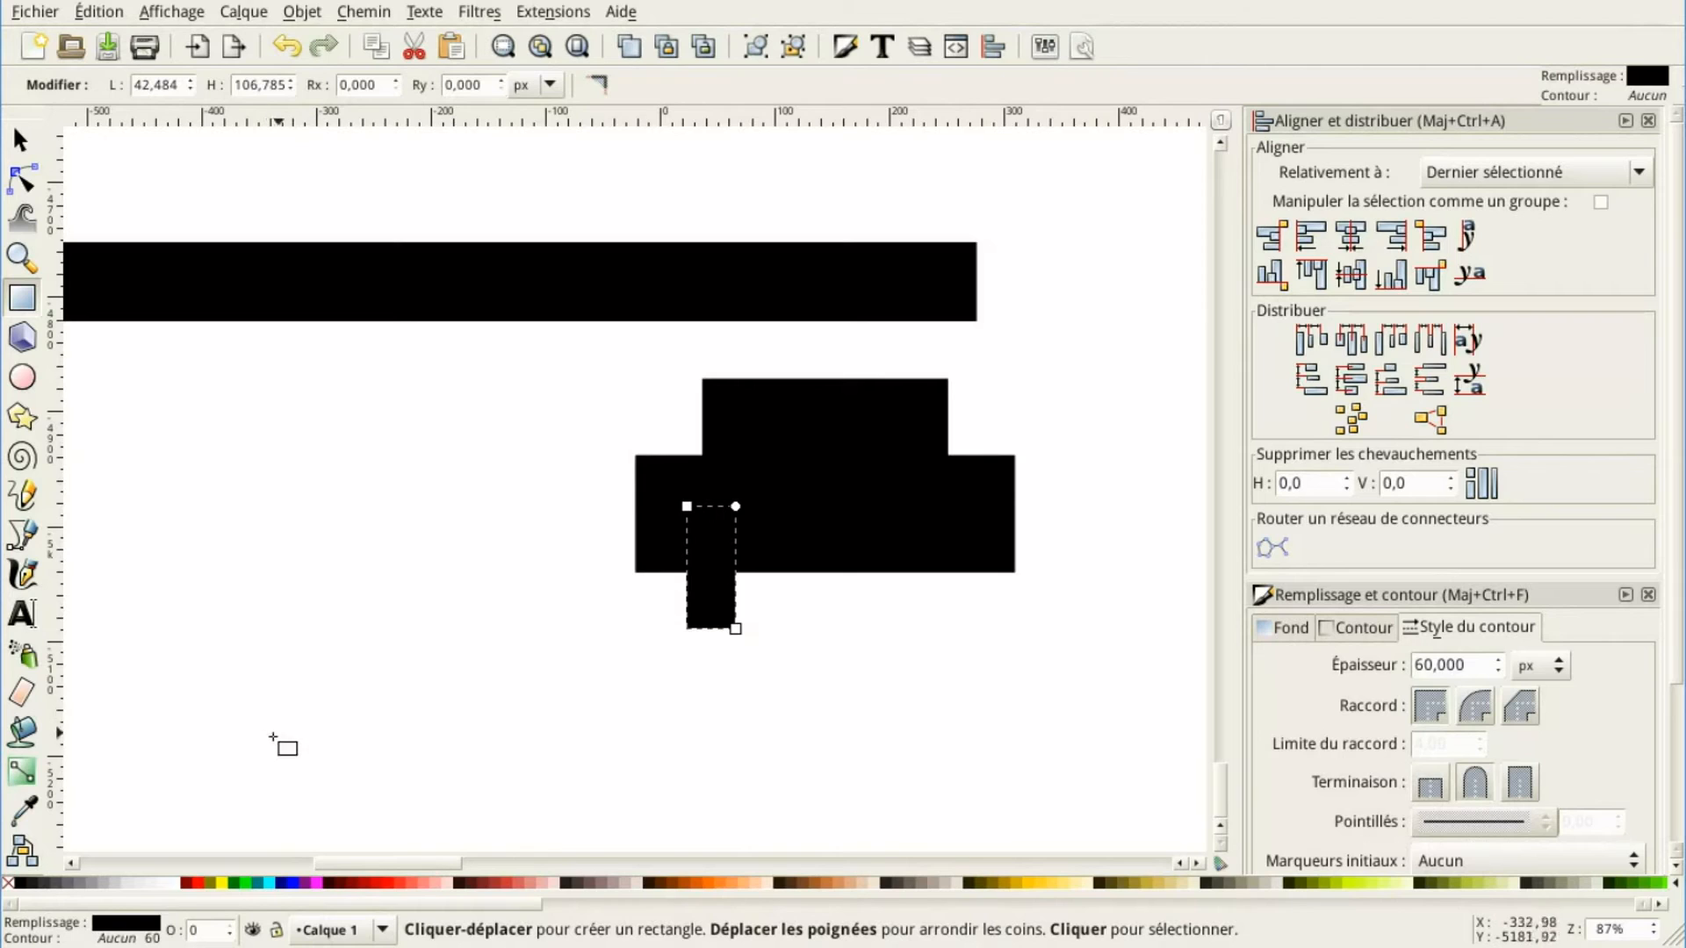
click(219, 882)
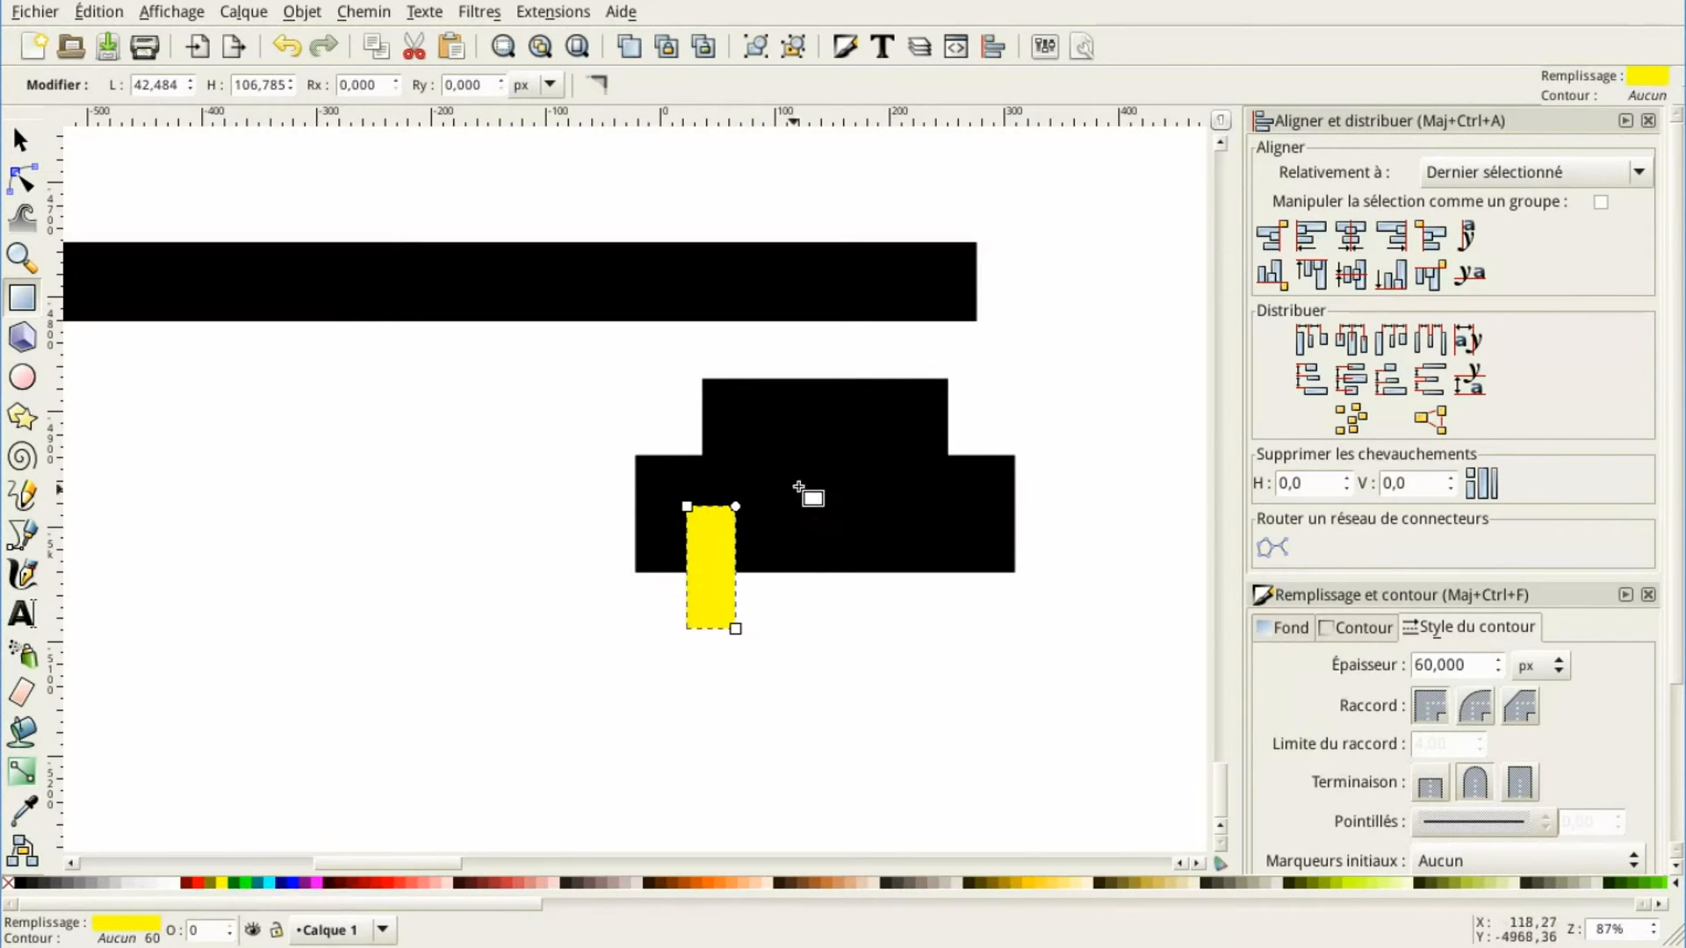
Draw three more yellow rectangles across the bit's lower edge, about 38 by 138, 36 by 103 and 46 by 79 px
drag(762, 474, 807, 632)
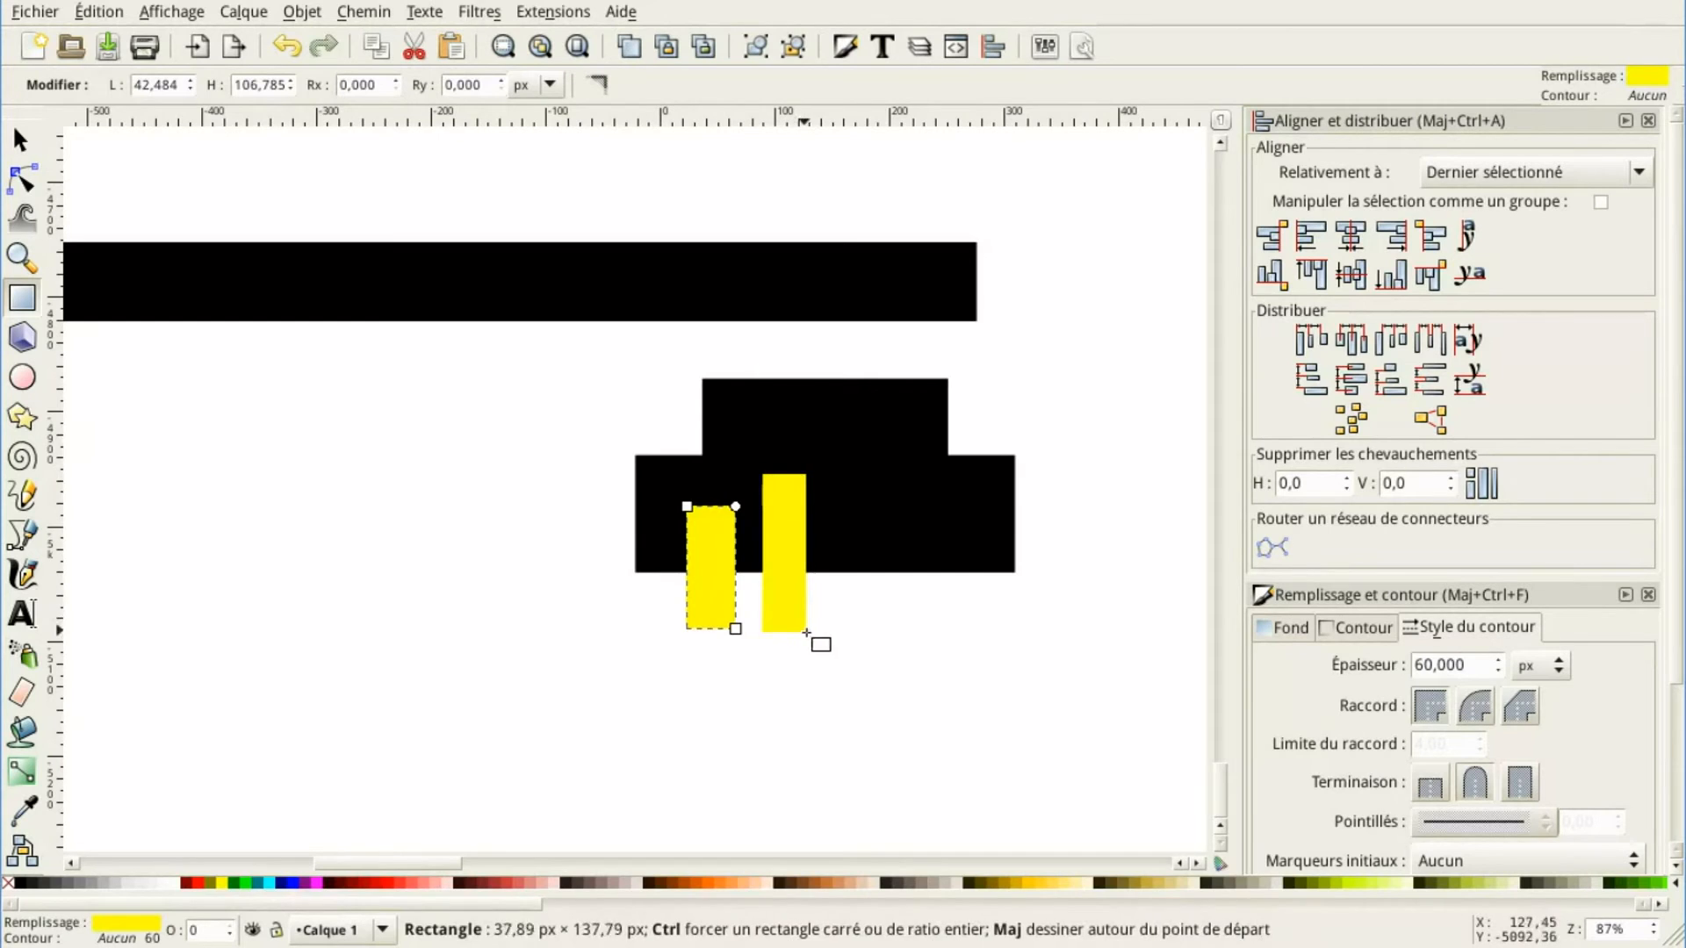
mouse_move(839, 498)
mouse_down()
mouse_move(900, 628)
mouse_move(881, 617)
mouse_up()
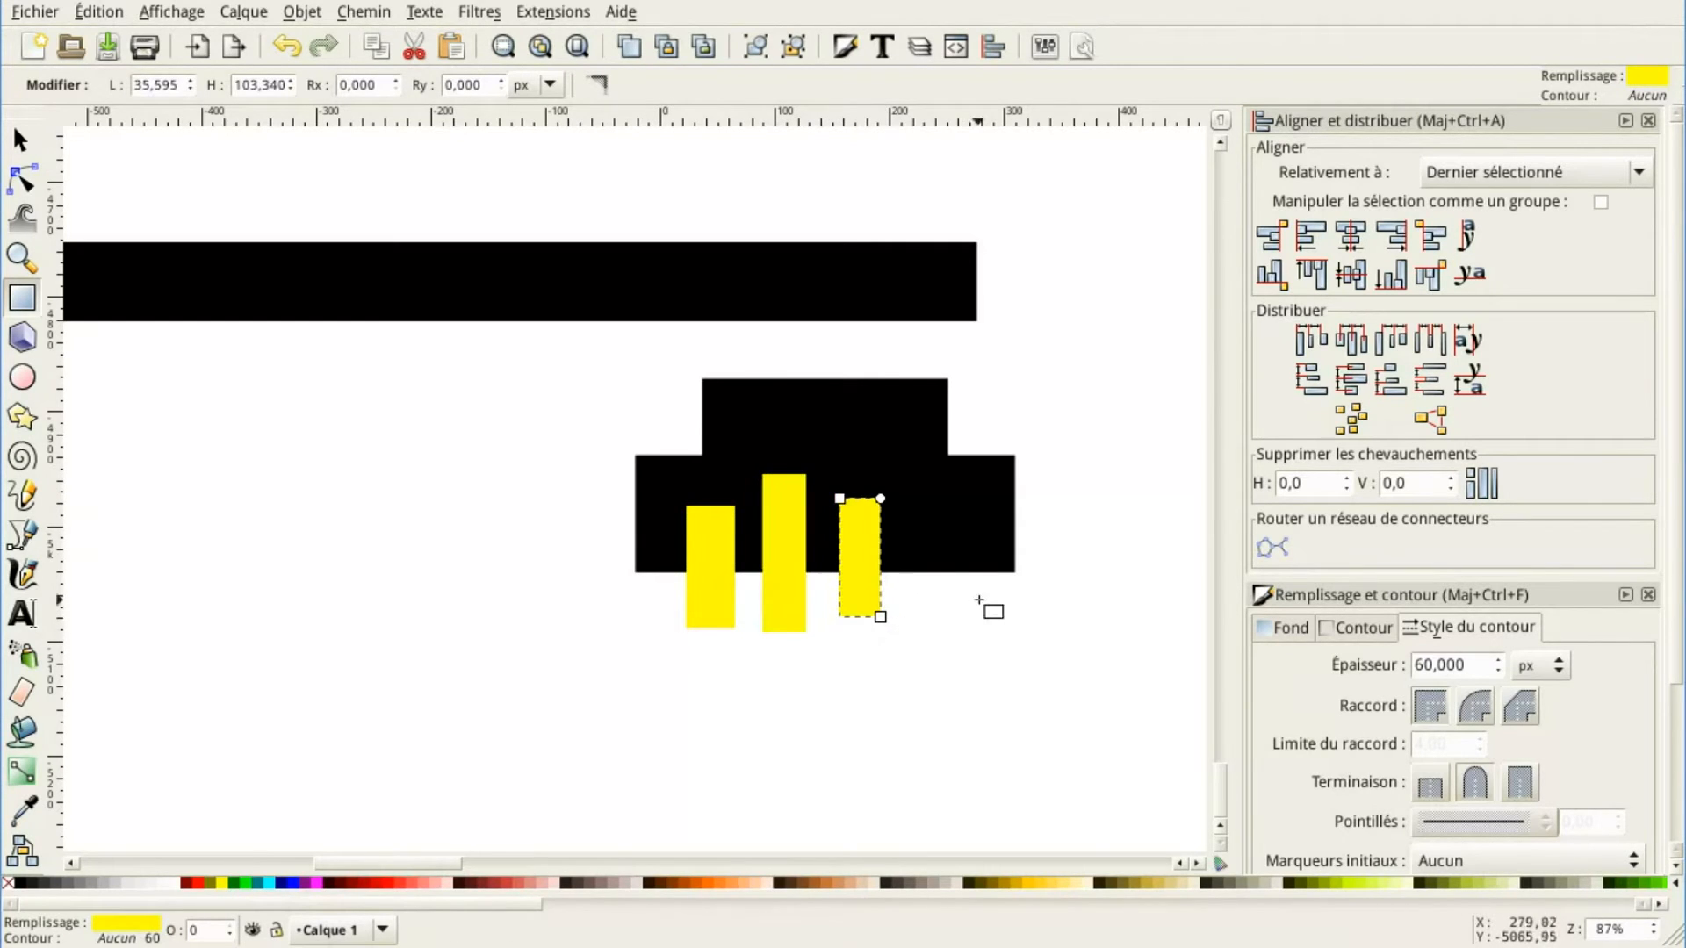
drag(918, 530, 972, 622)
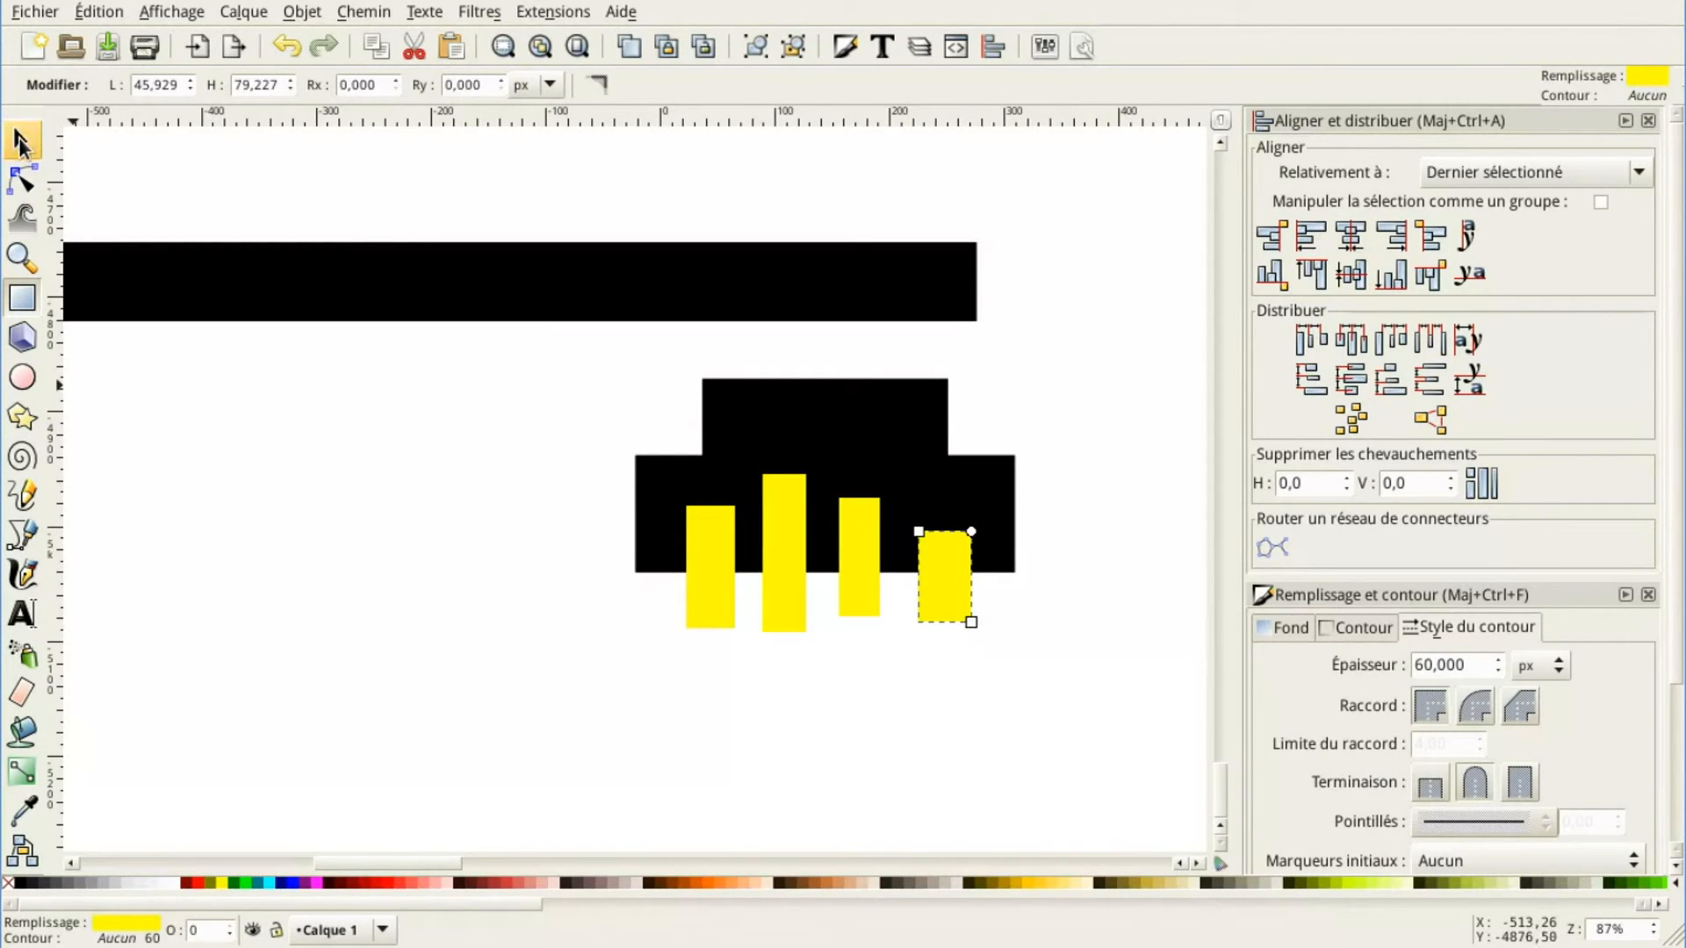
click(21, 142)
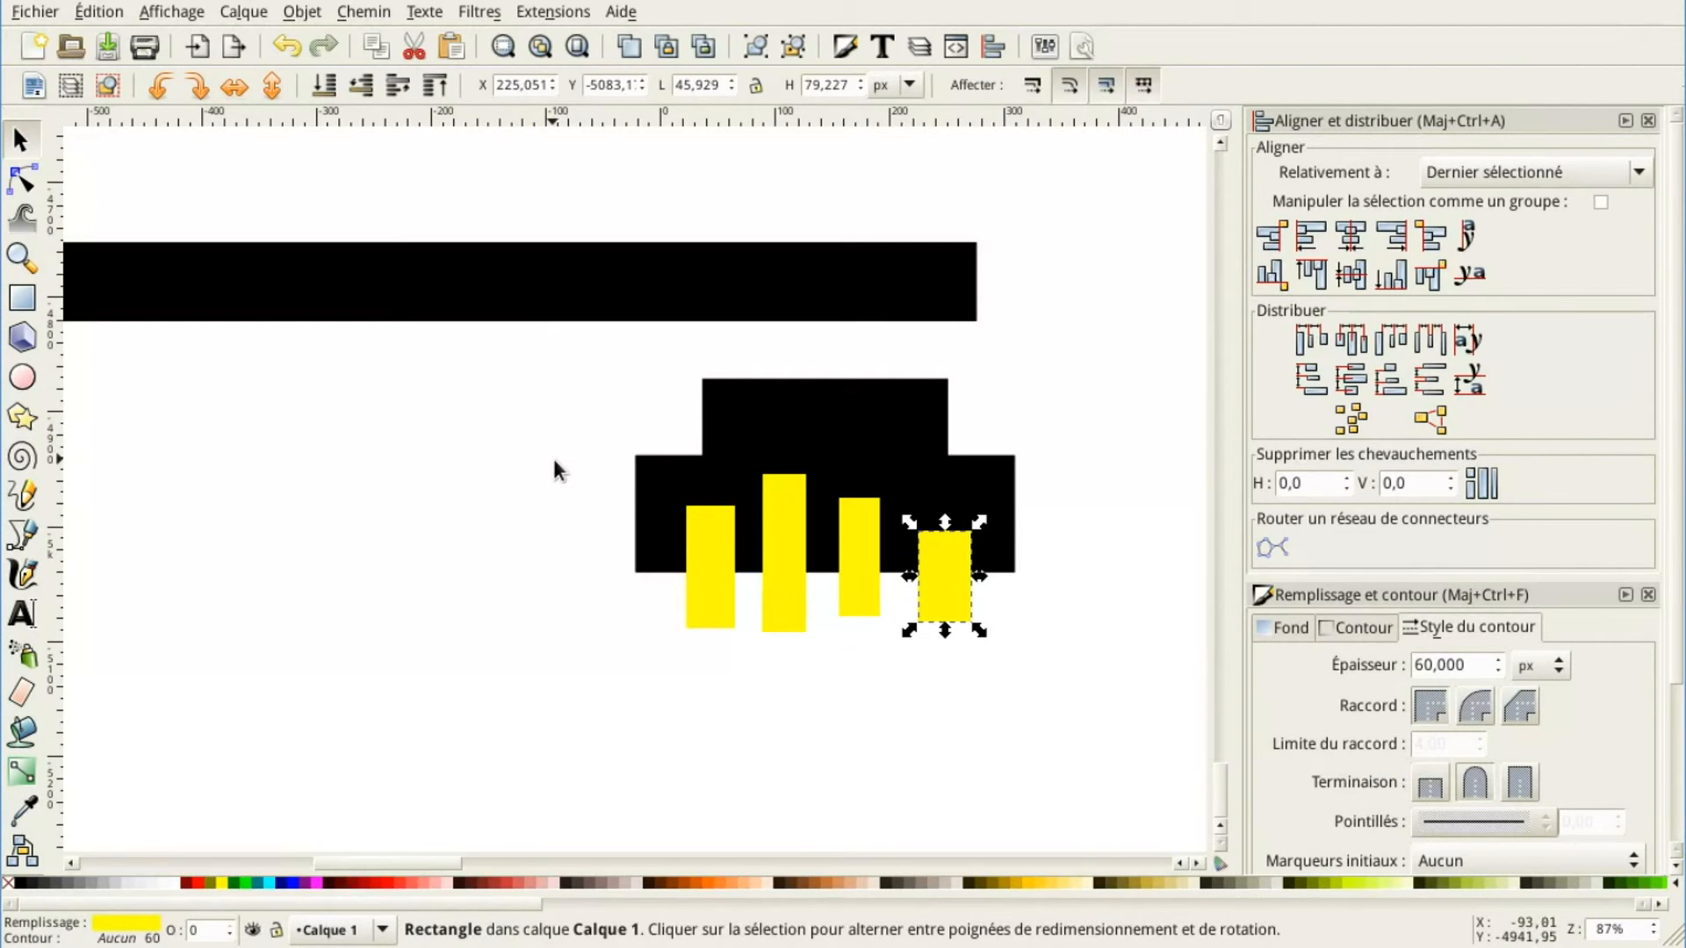
Merge the four yellow rectangles across the bit's lower edge into one path with Union
drag(538, 447, 1062, 672)
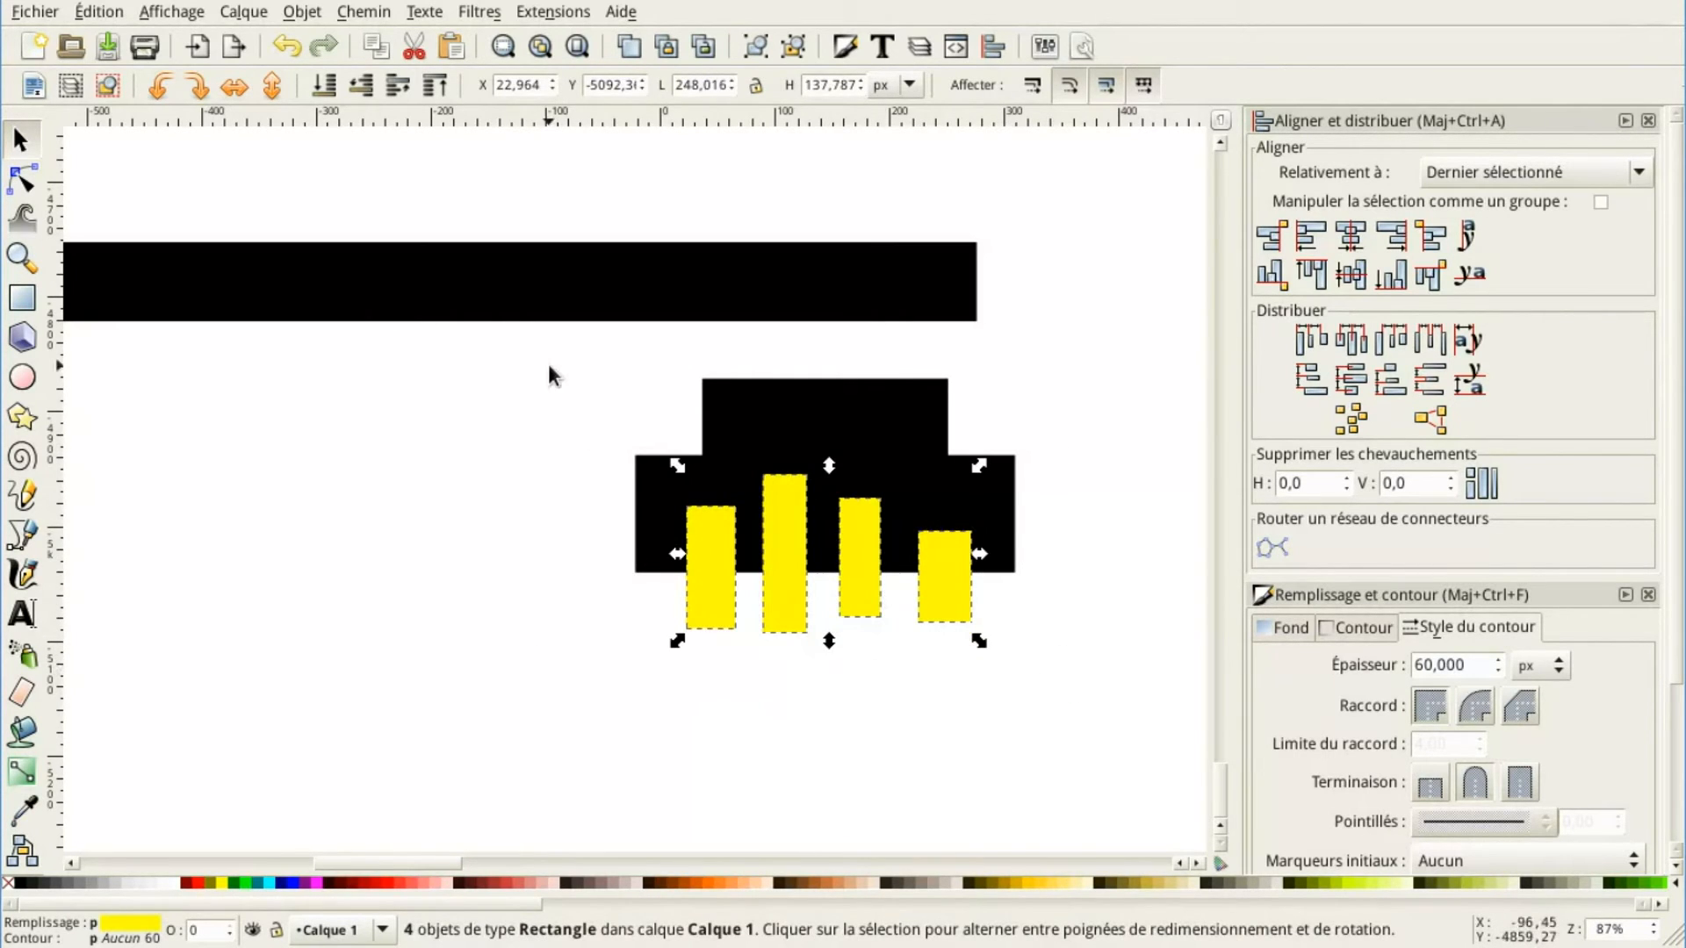
click(365, 11)
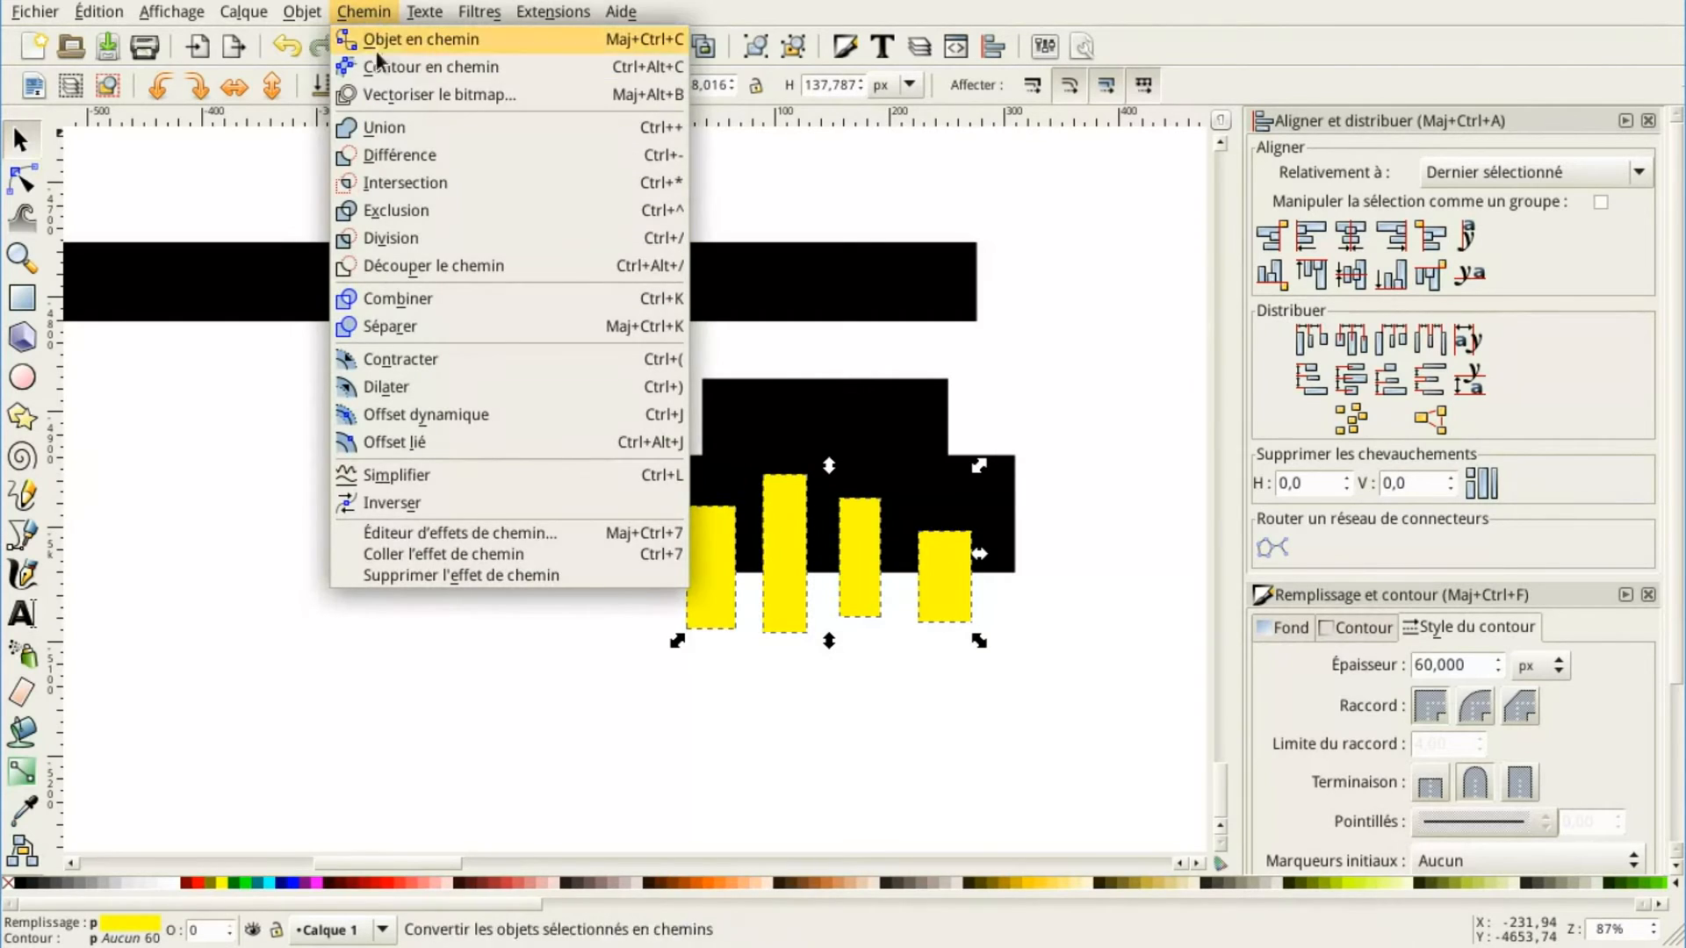
click(382, 127)
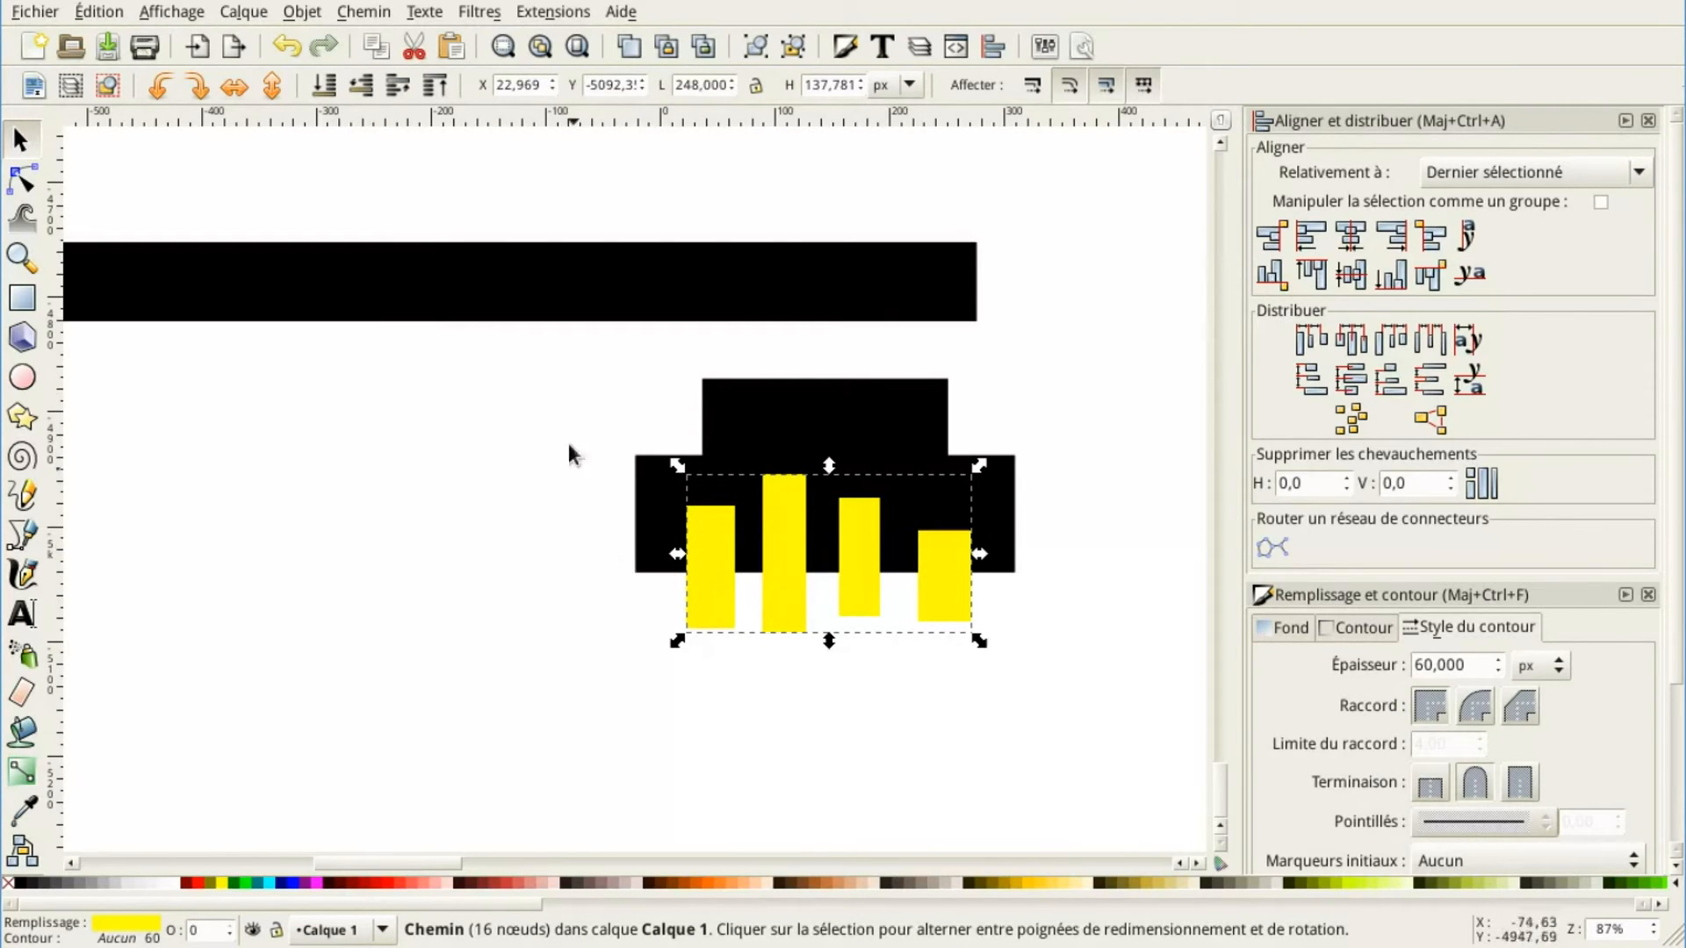
Centre the black bit on the yellow path along a vertical axis and cut the notches out of it with Difference
drag(538, 343, 1079, 685)
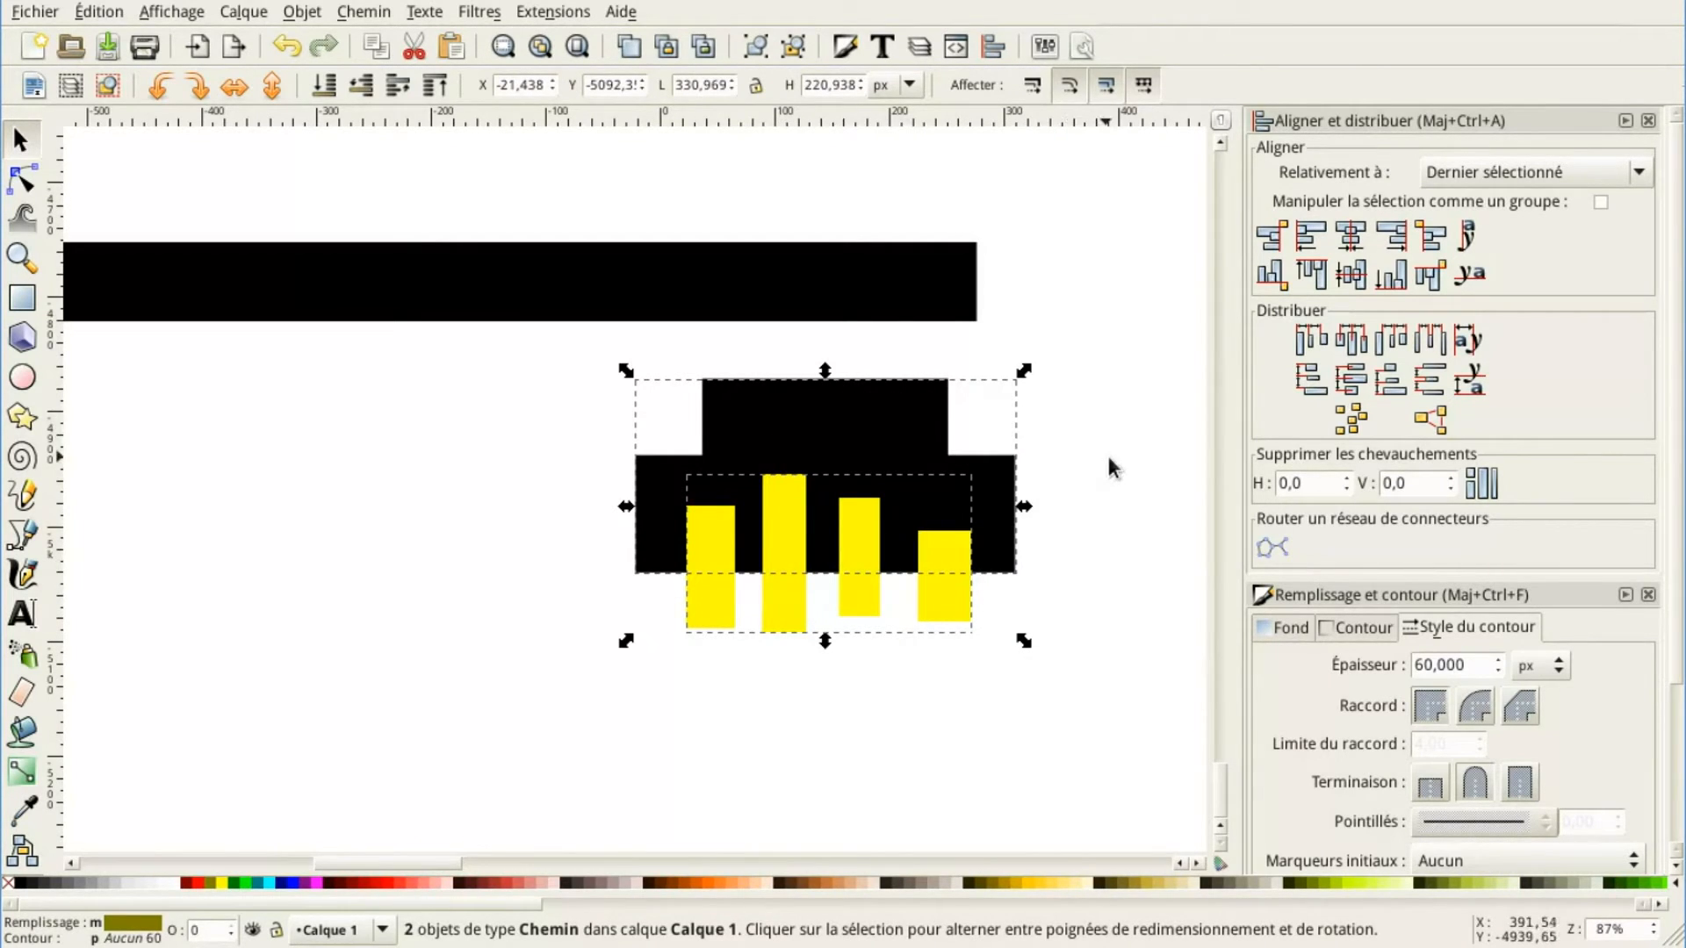
click(1351, 235)
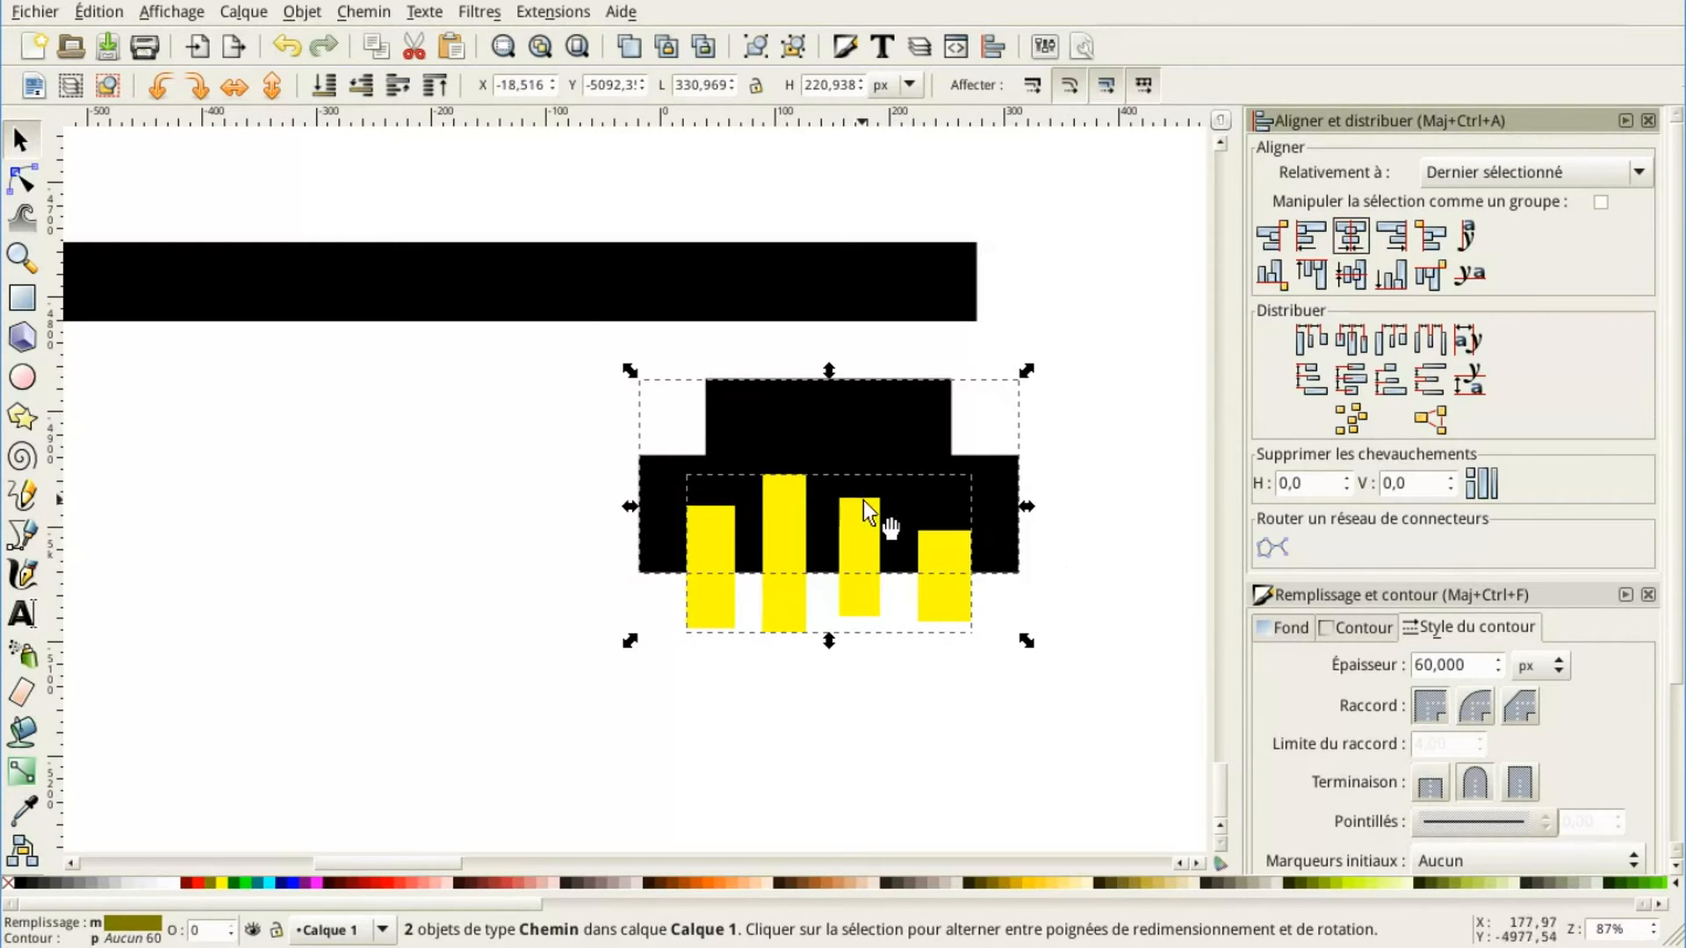
click(376, 19)
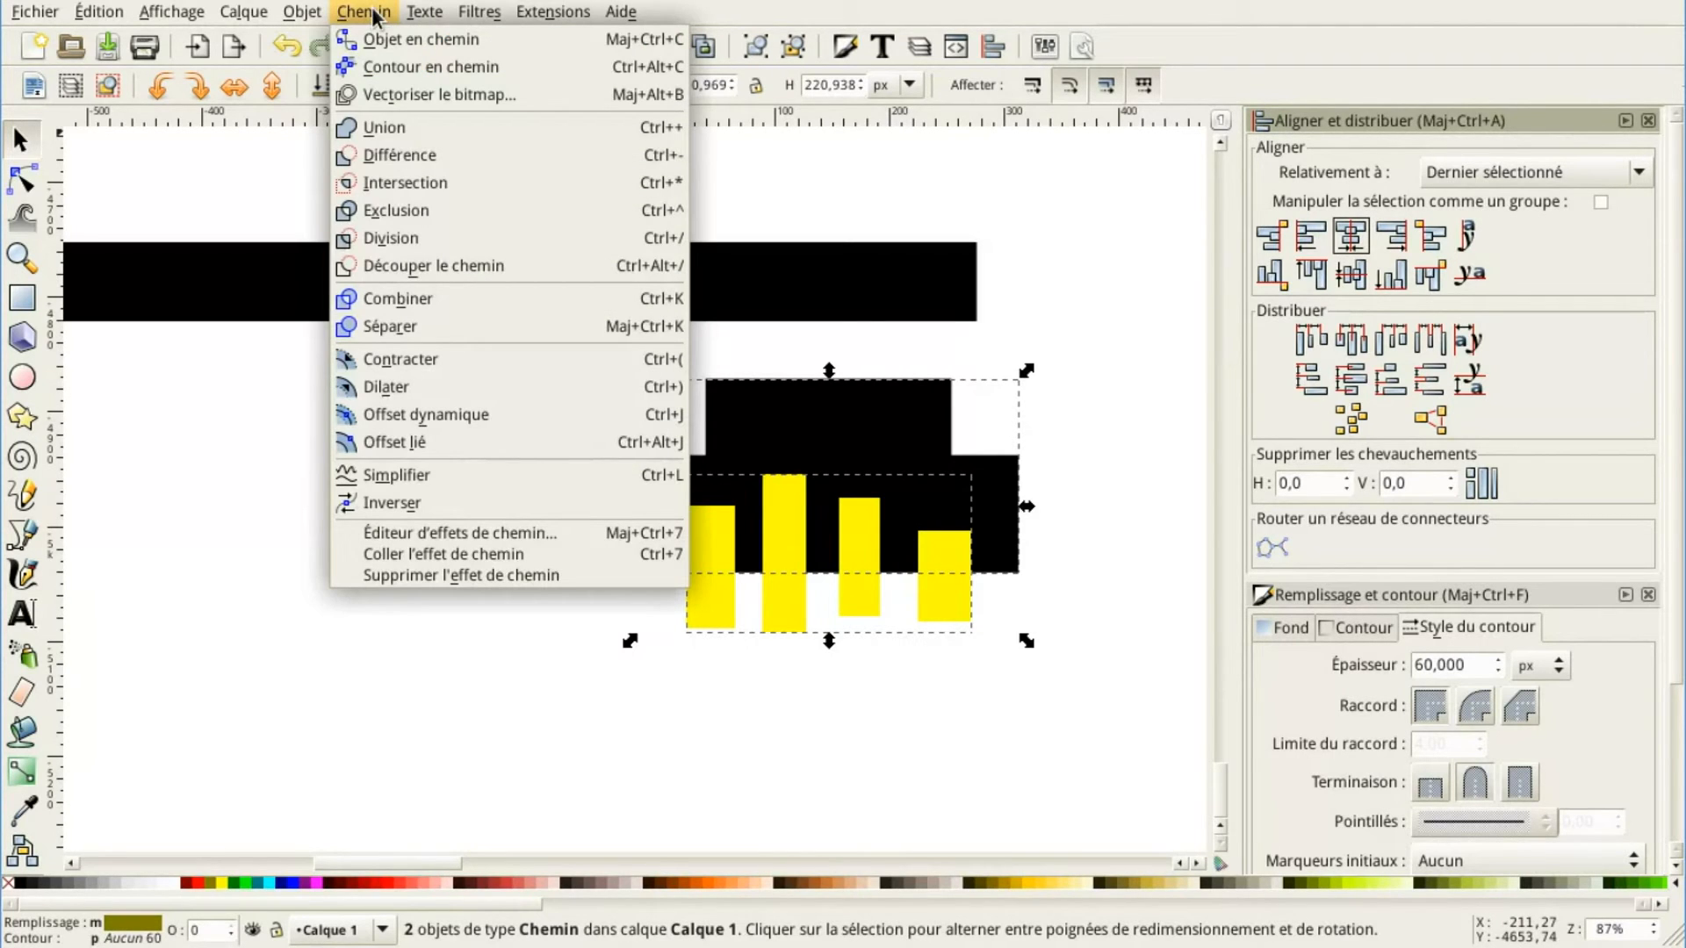
click(500, 154)
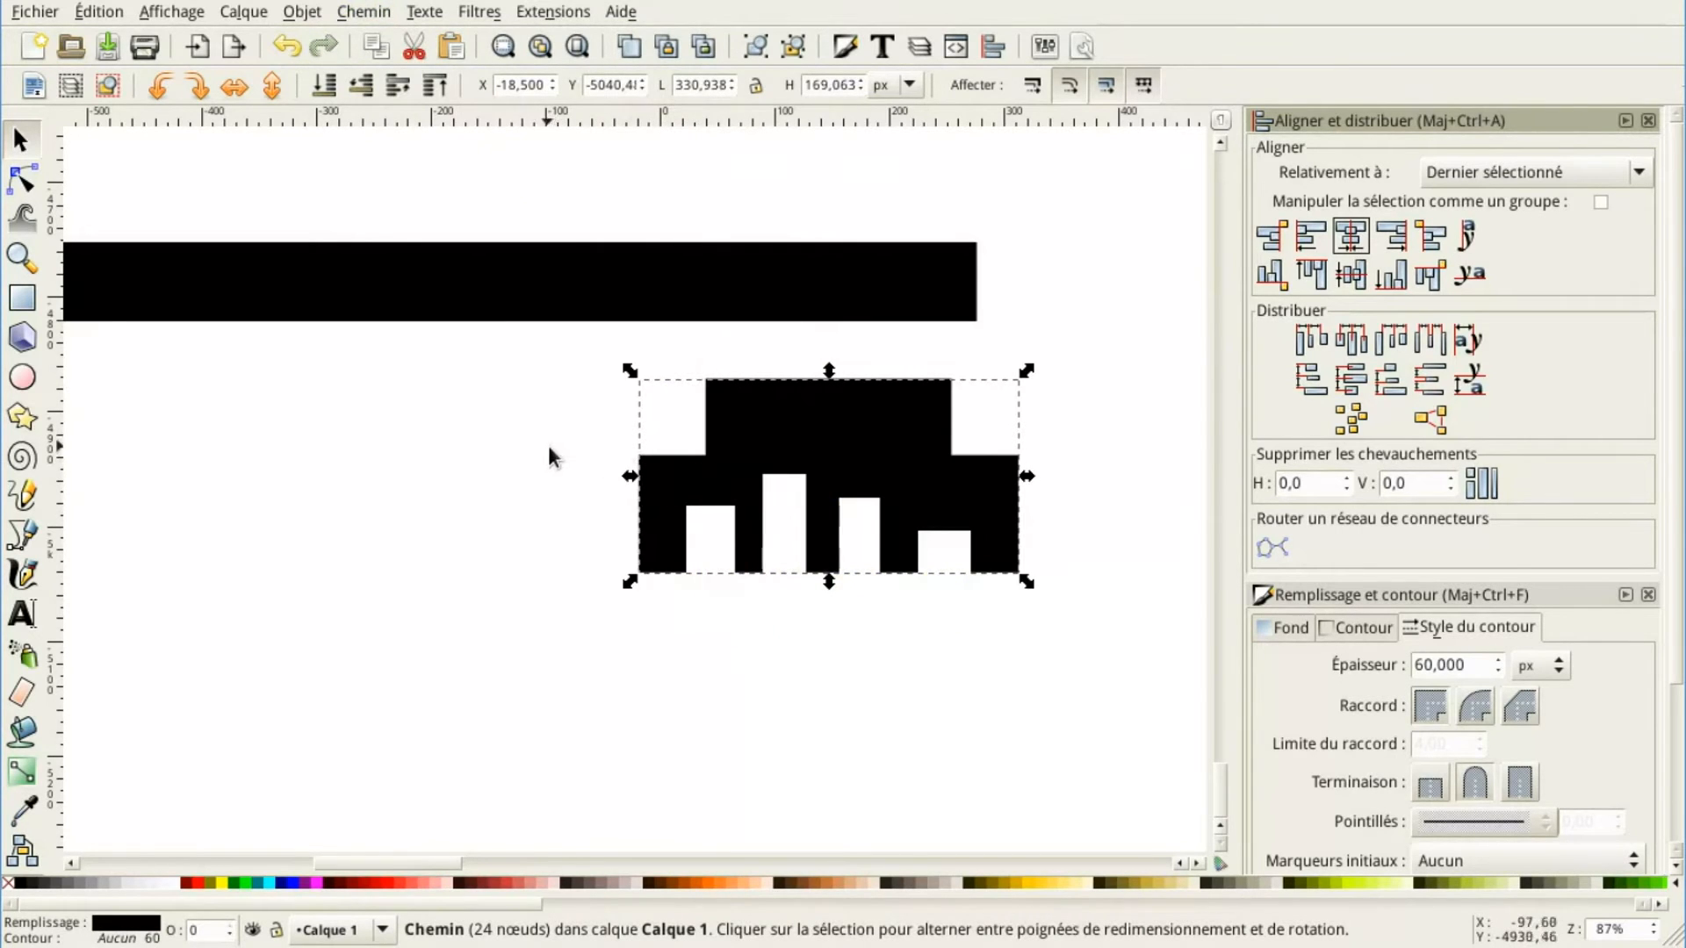
Centre the shaft on the ring along a horizontal axis, relative to the last selected object
ctrl+scroll(492, 455, down, 2)
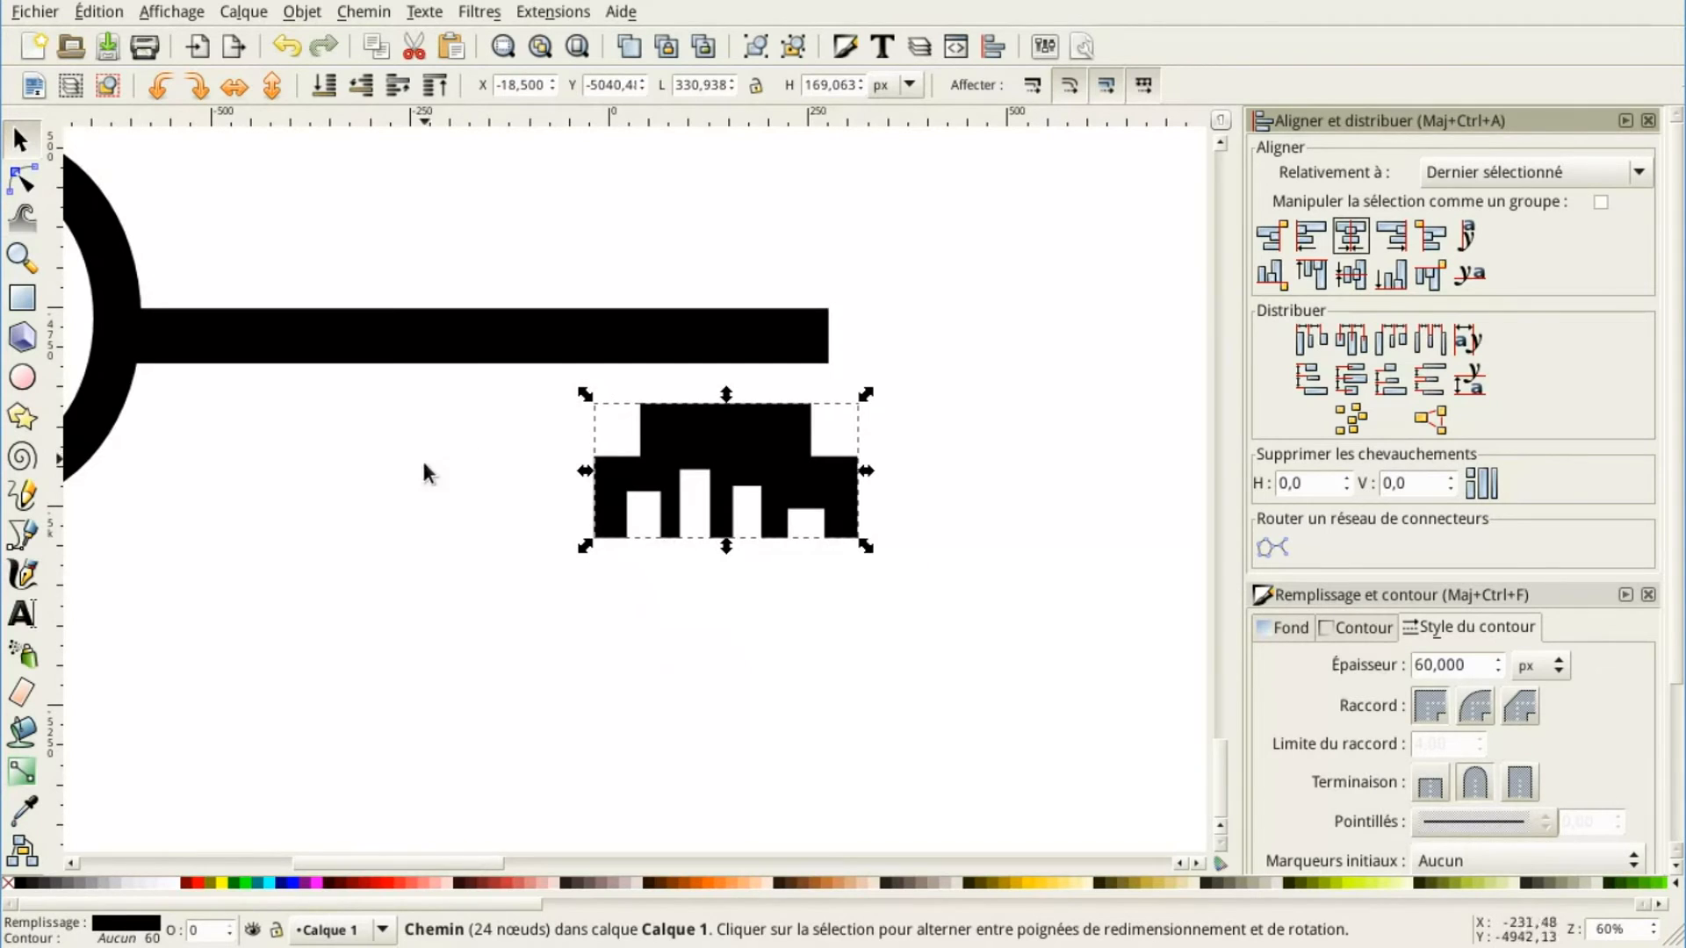
scroll(281, 526, left, 6)
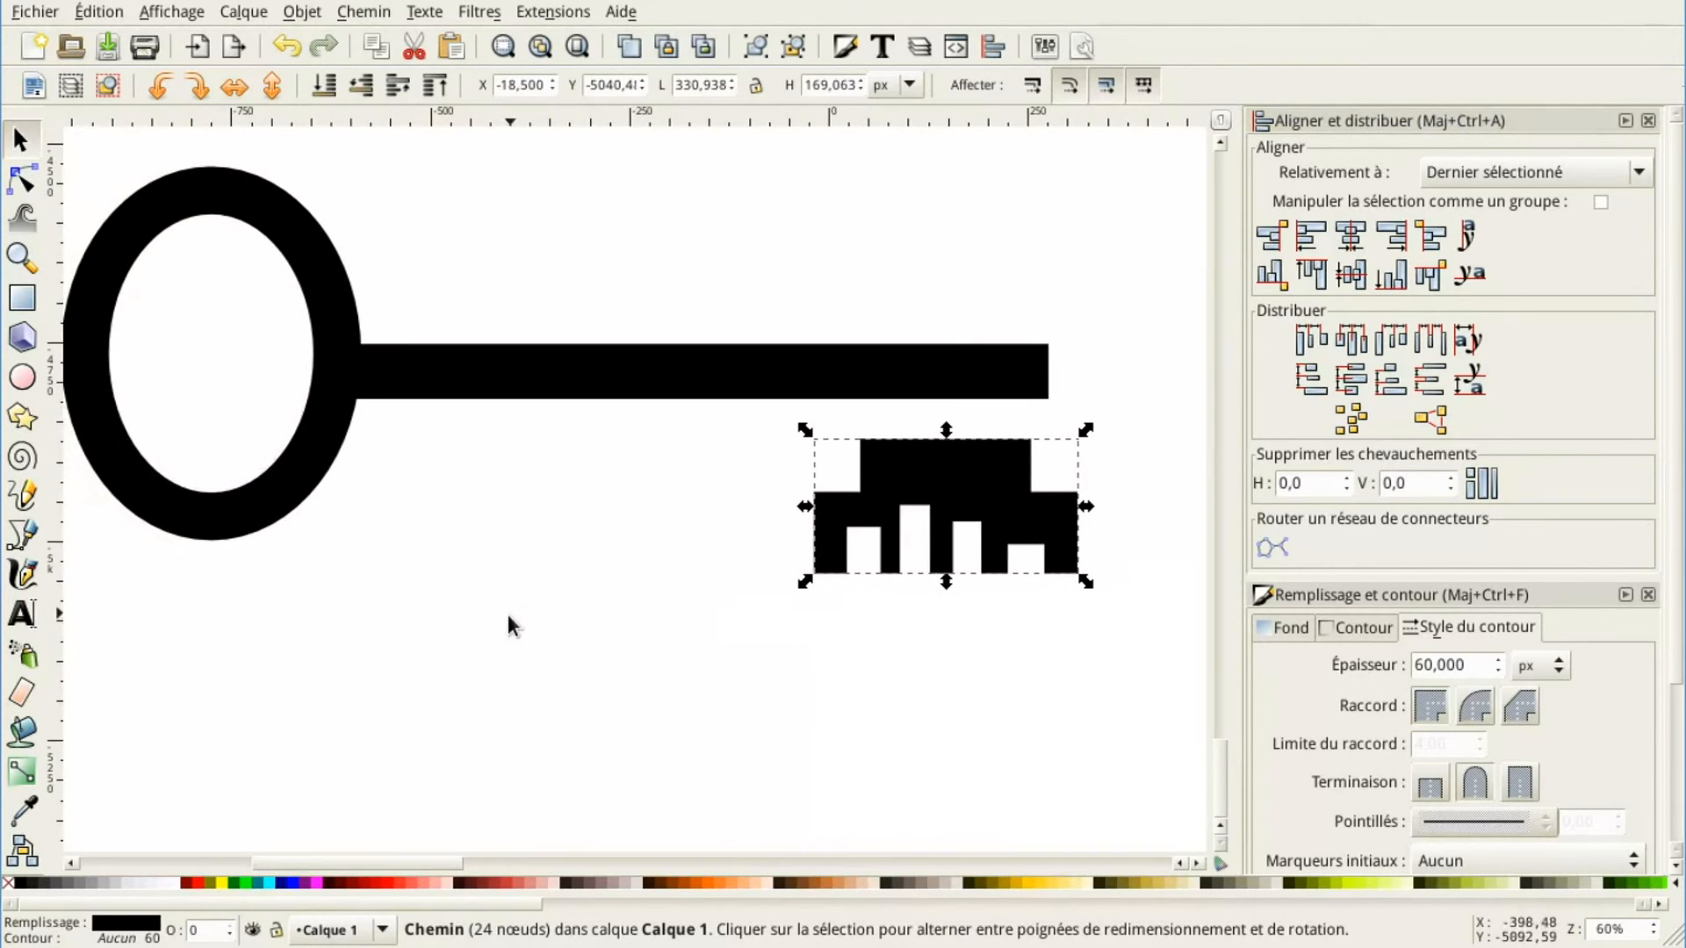
drag(429, 531, 500, 549)
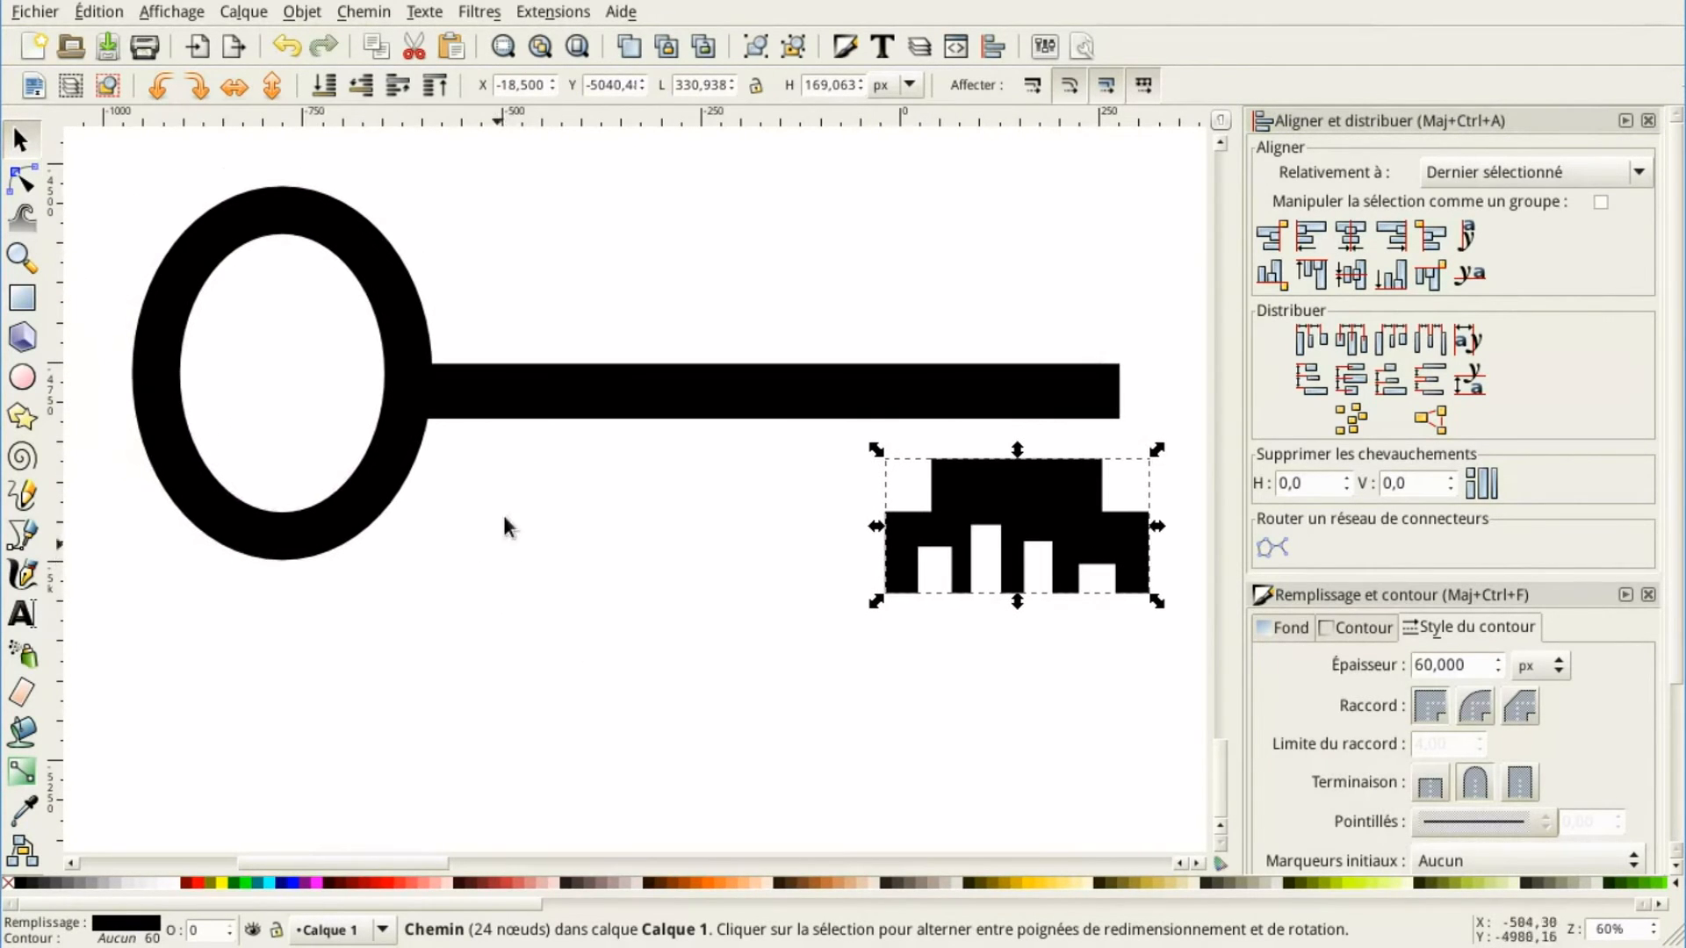
click(591, 397)
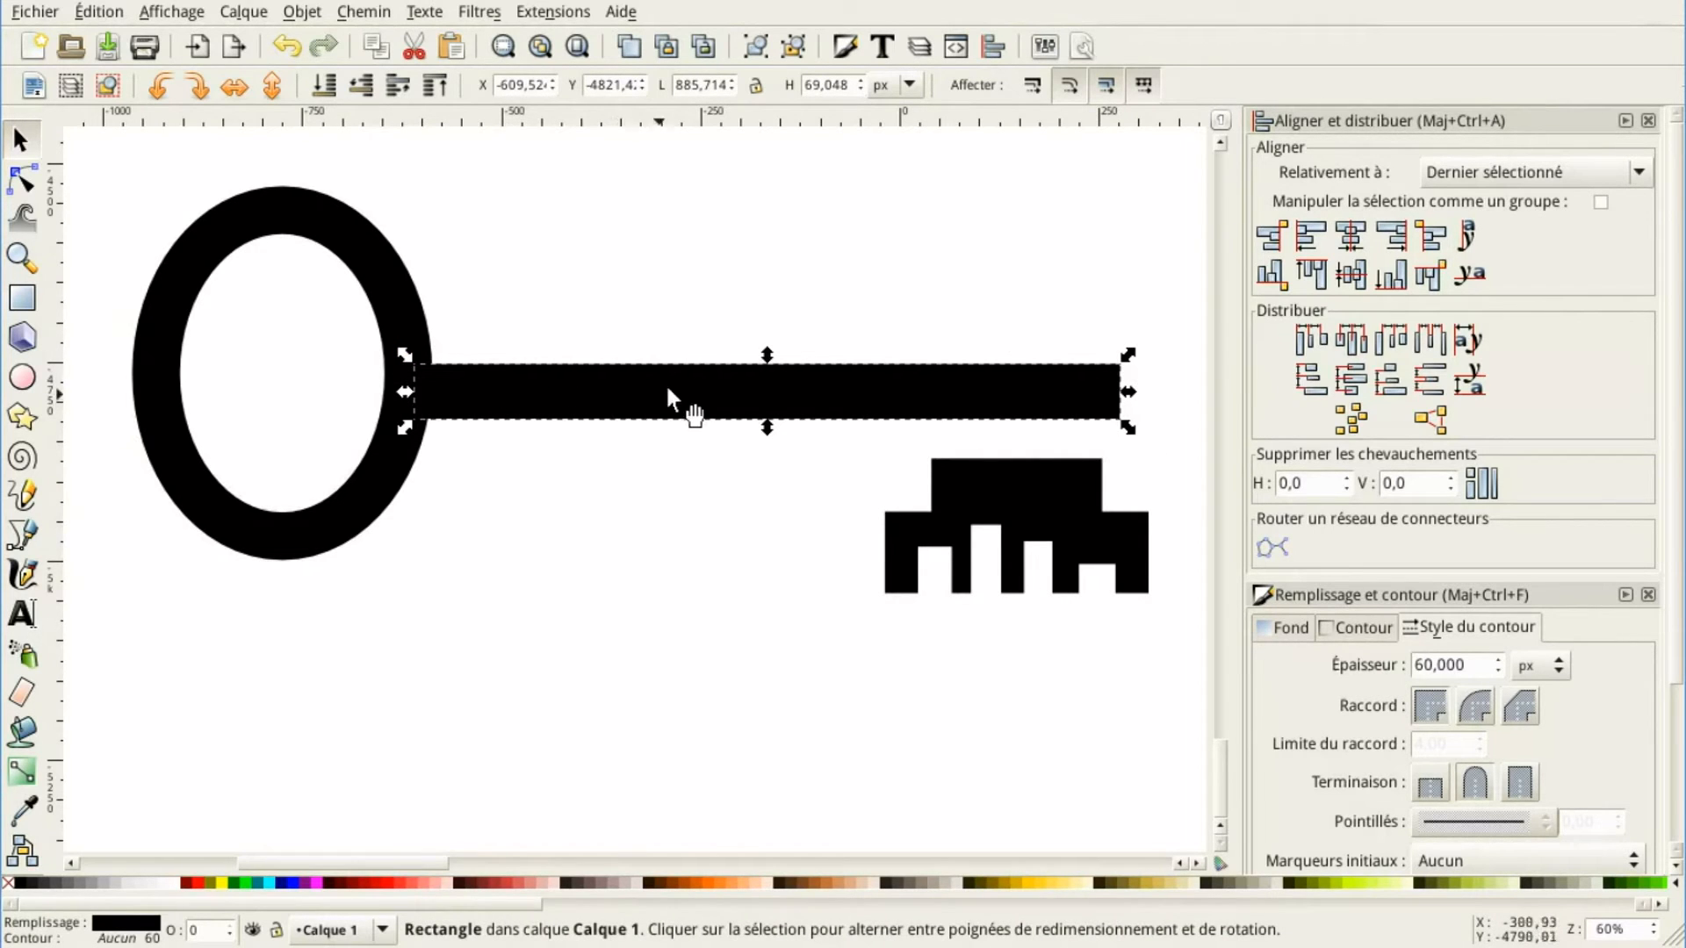
shift+click(395, 274)
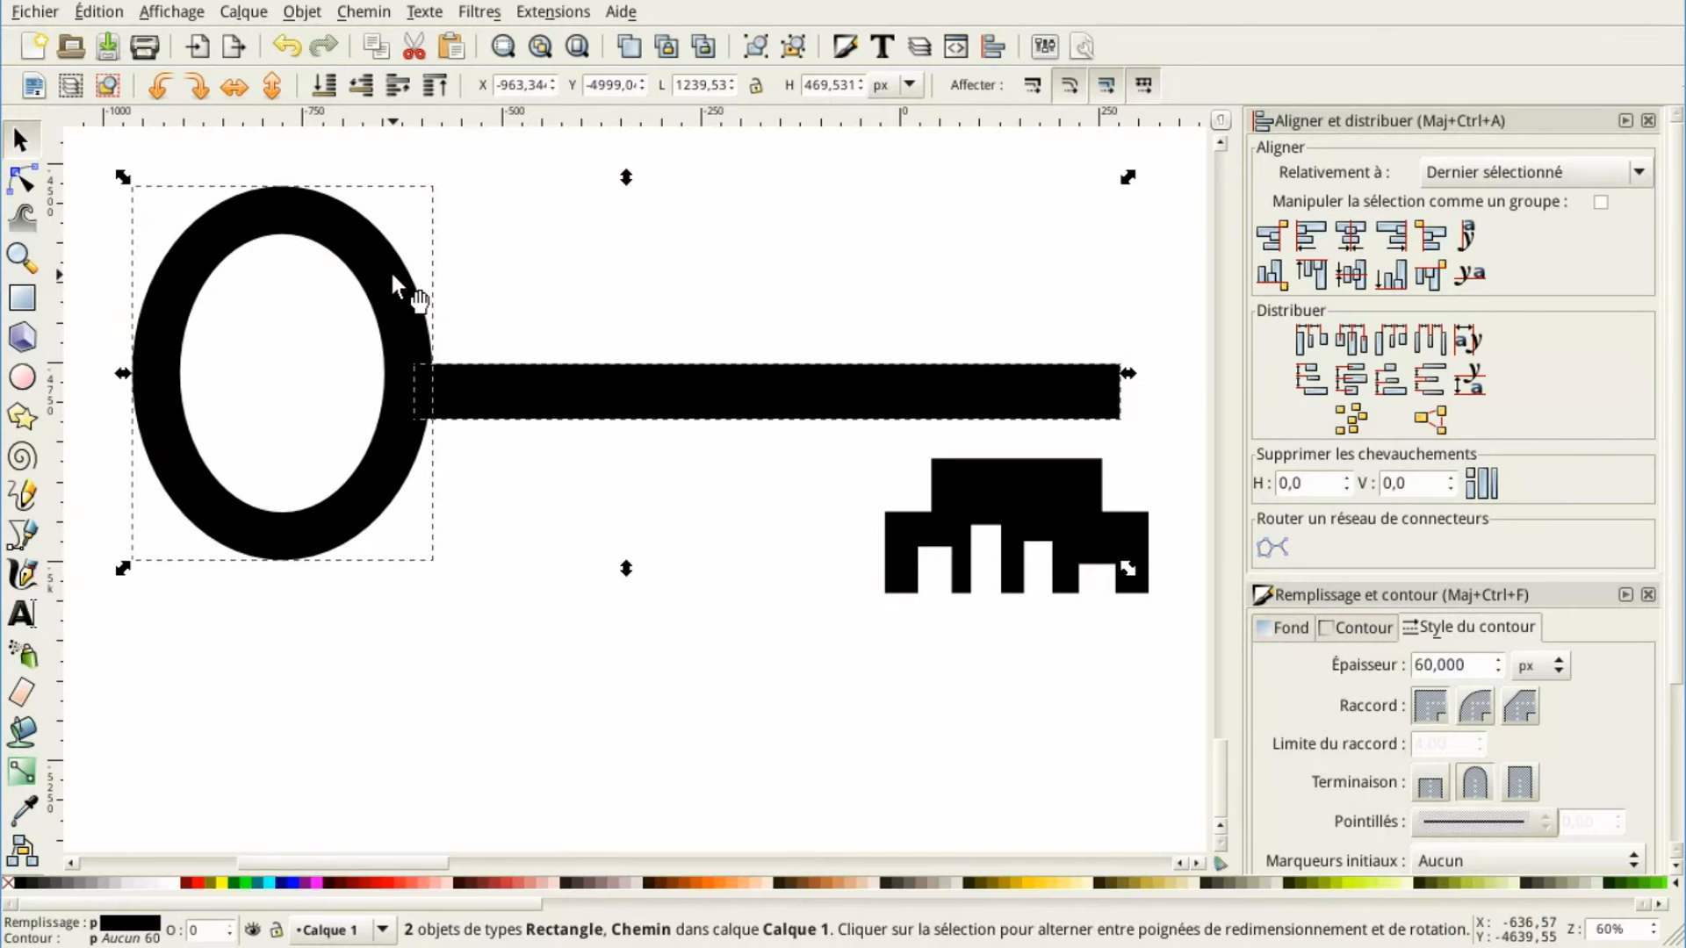
click(1354, 275)
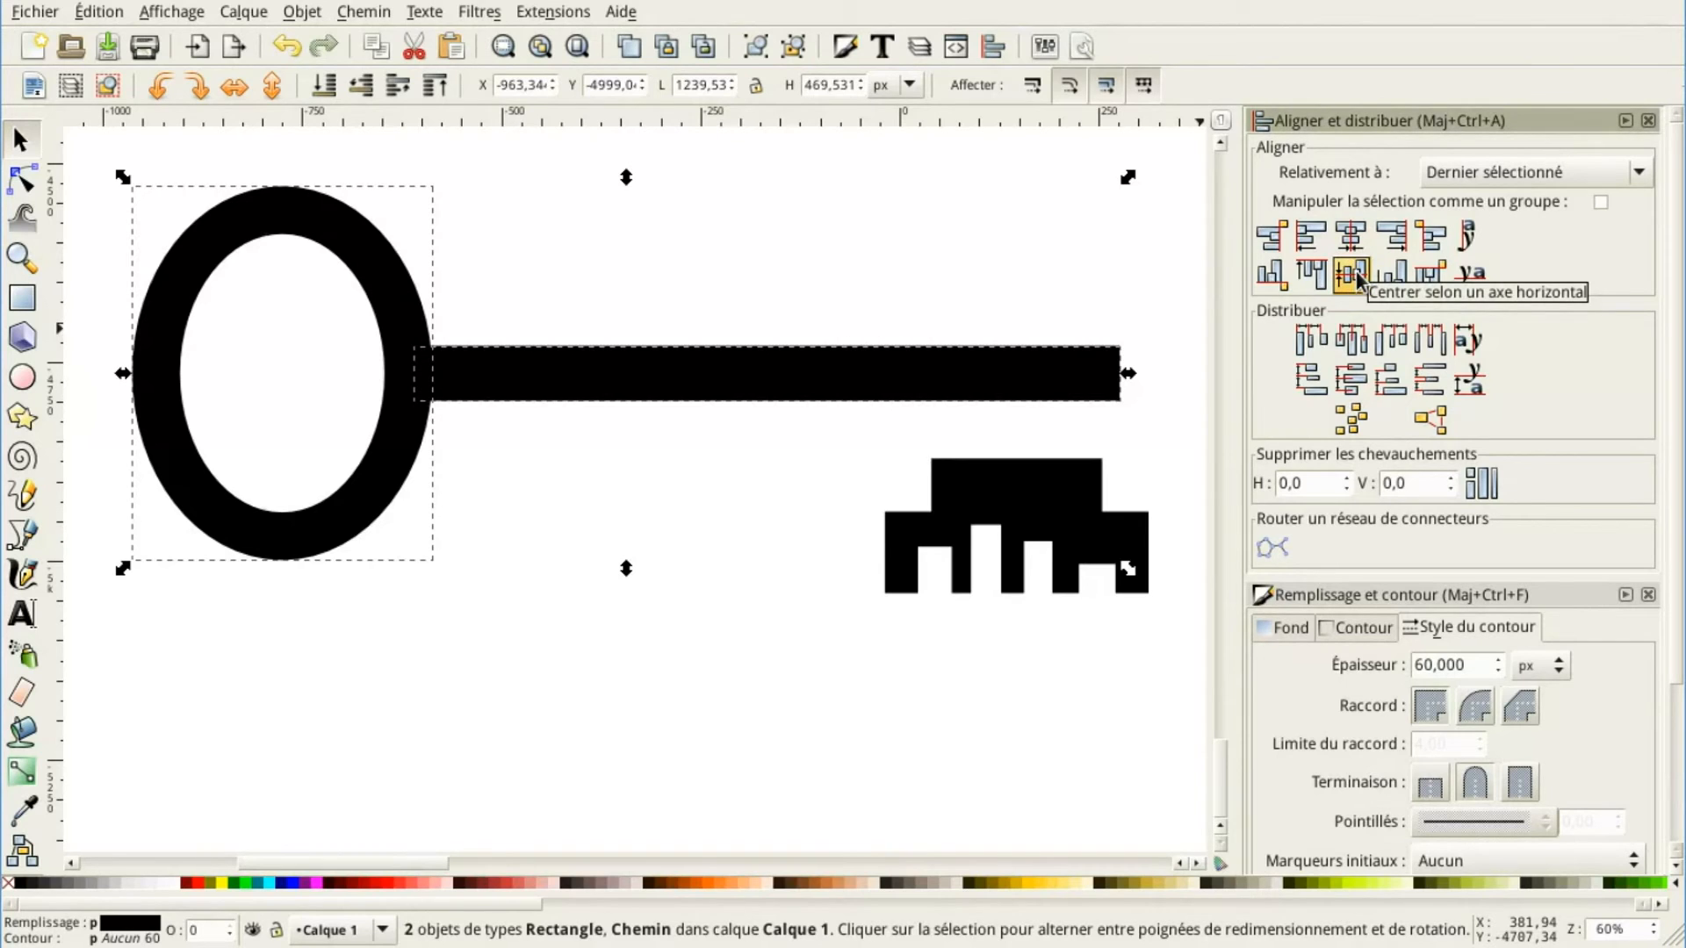
click(1010, 688)
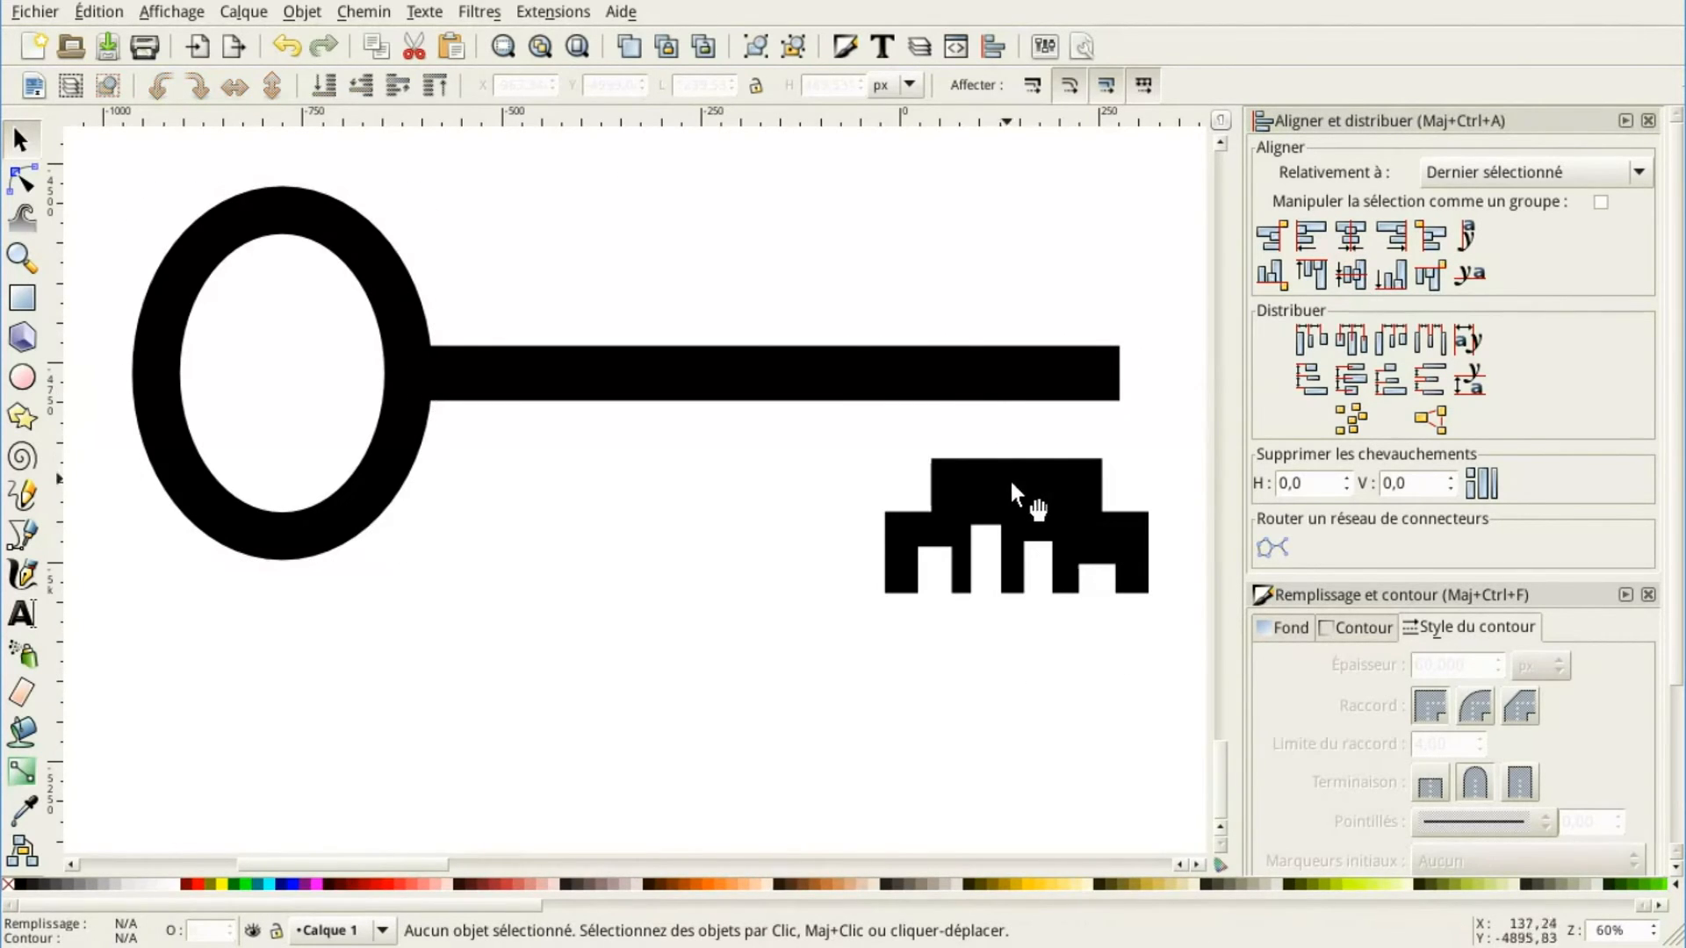
Align the notched bit's right side with the right end of the shaft, relative to the last selected object
click(1041, 496)
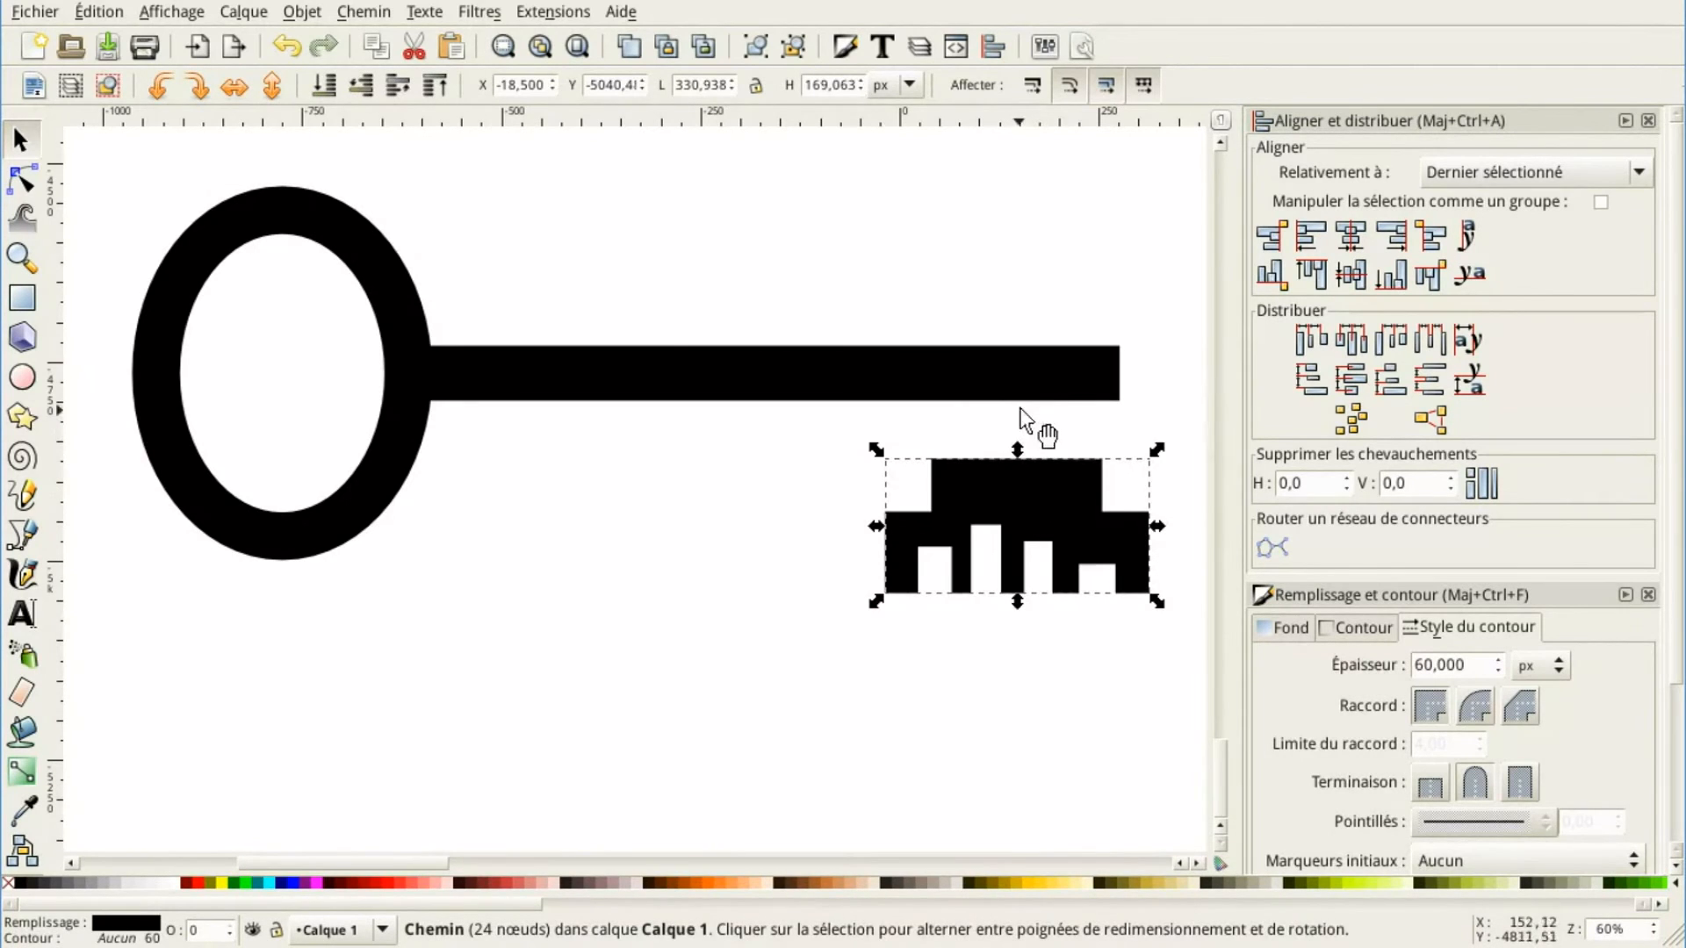
shift+click(1016, 376)
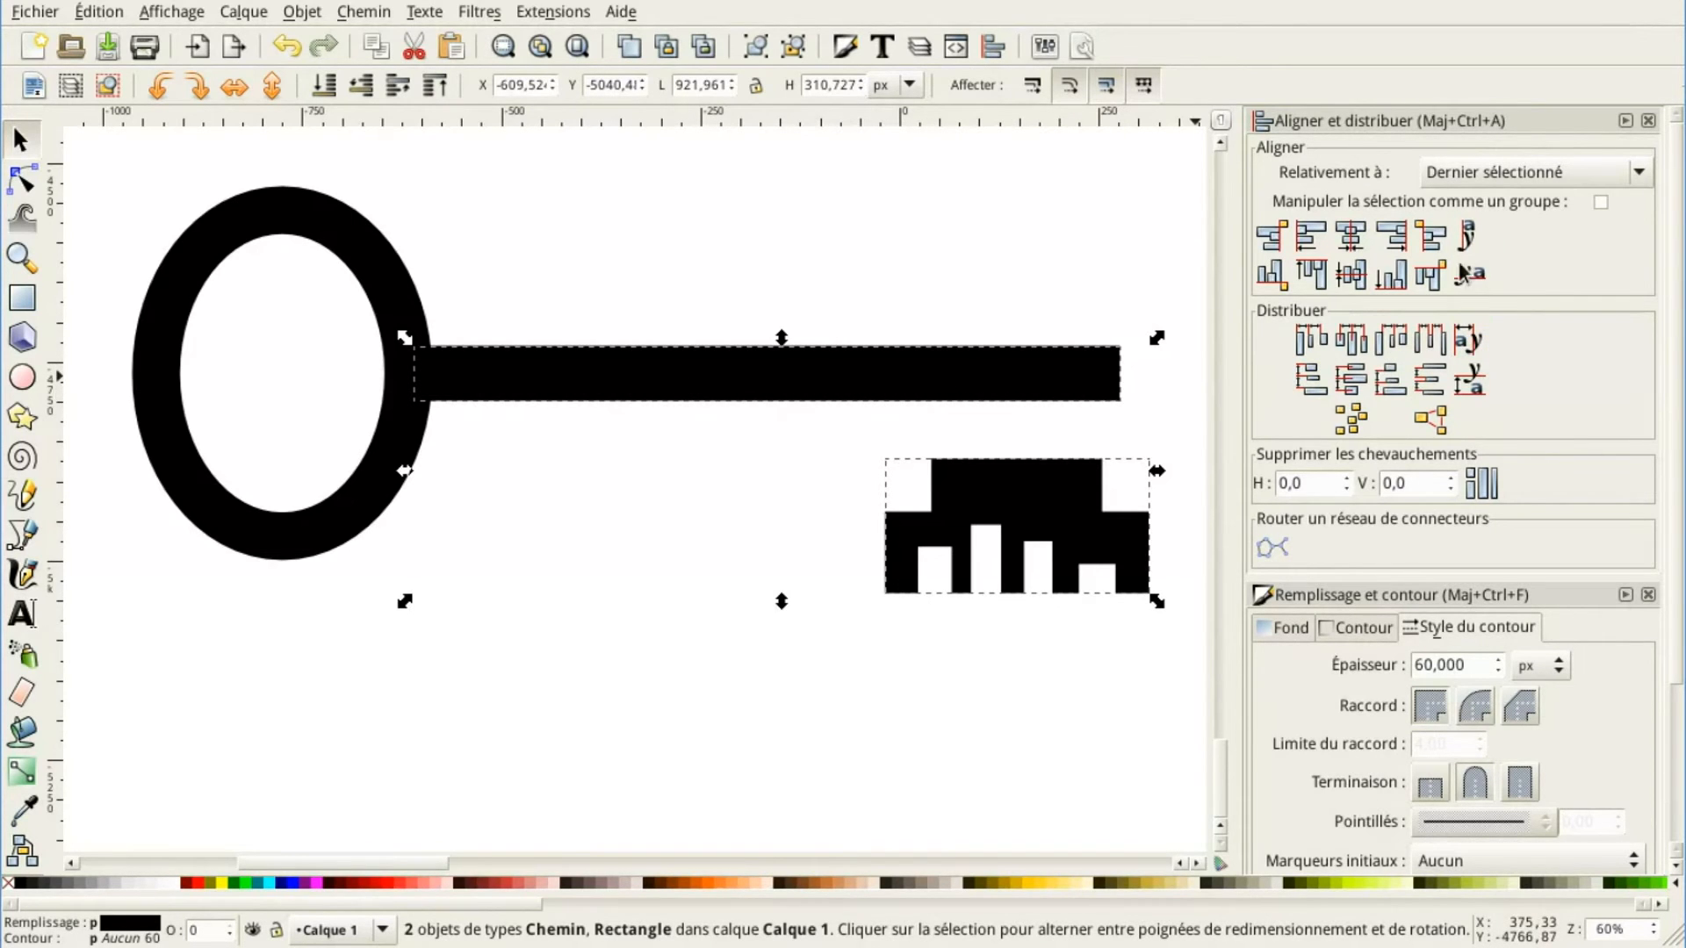
click(1639, 174)
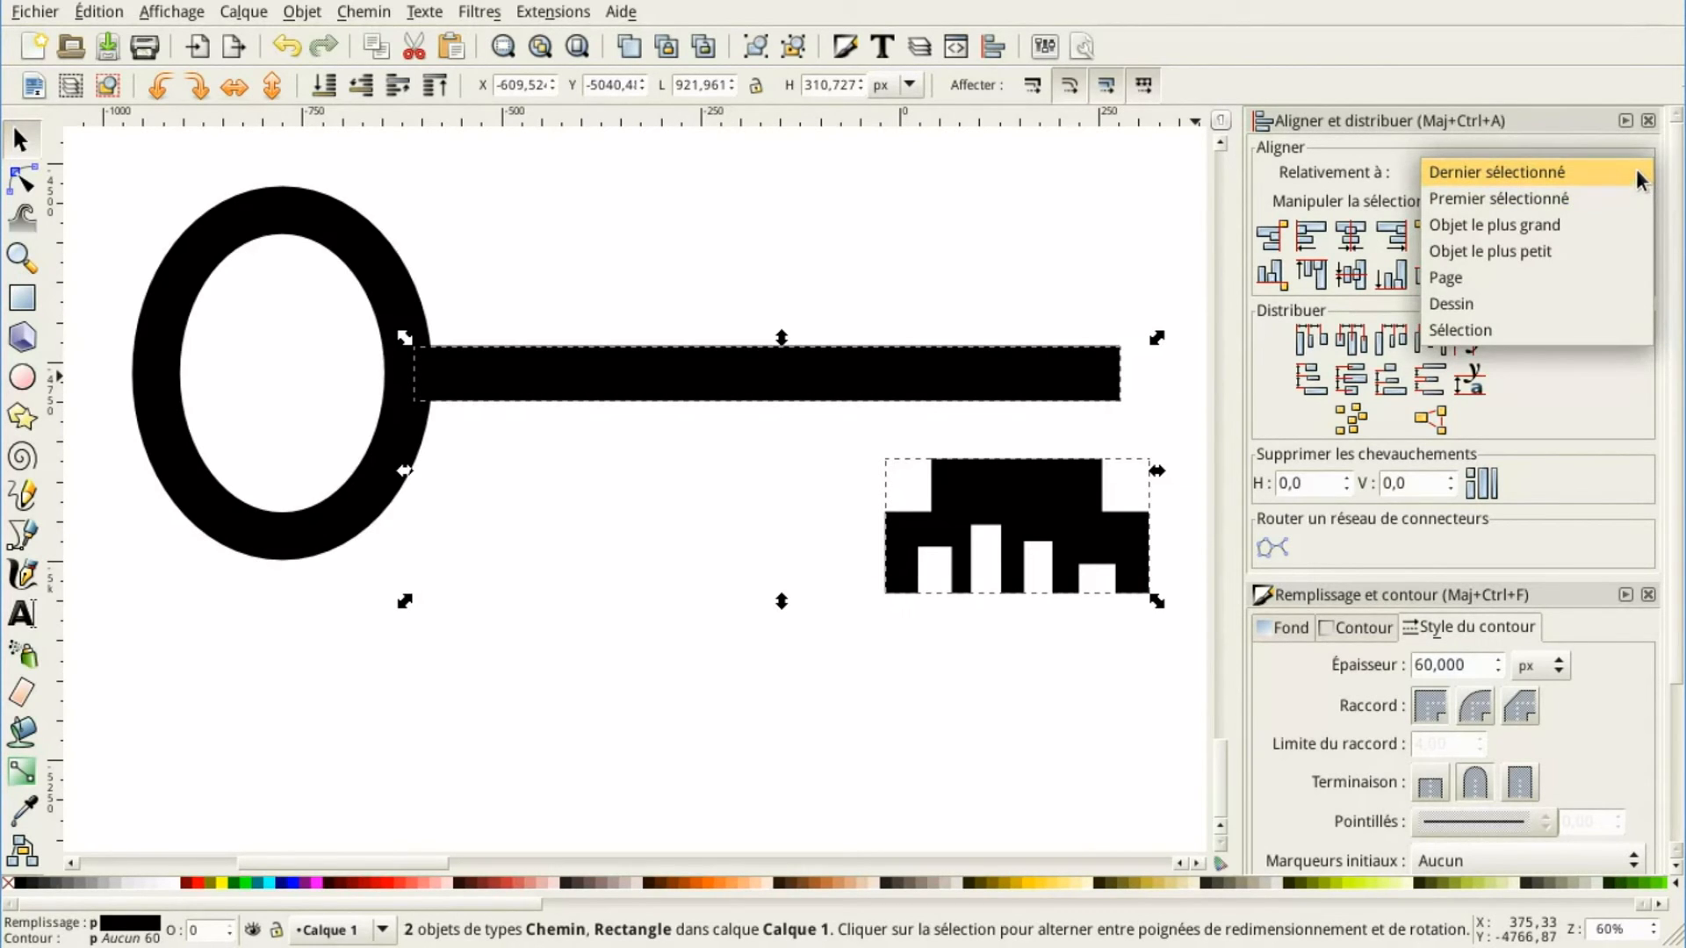
click(1636, 173)
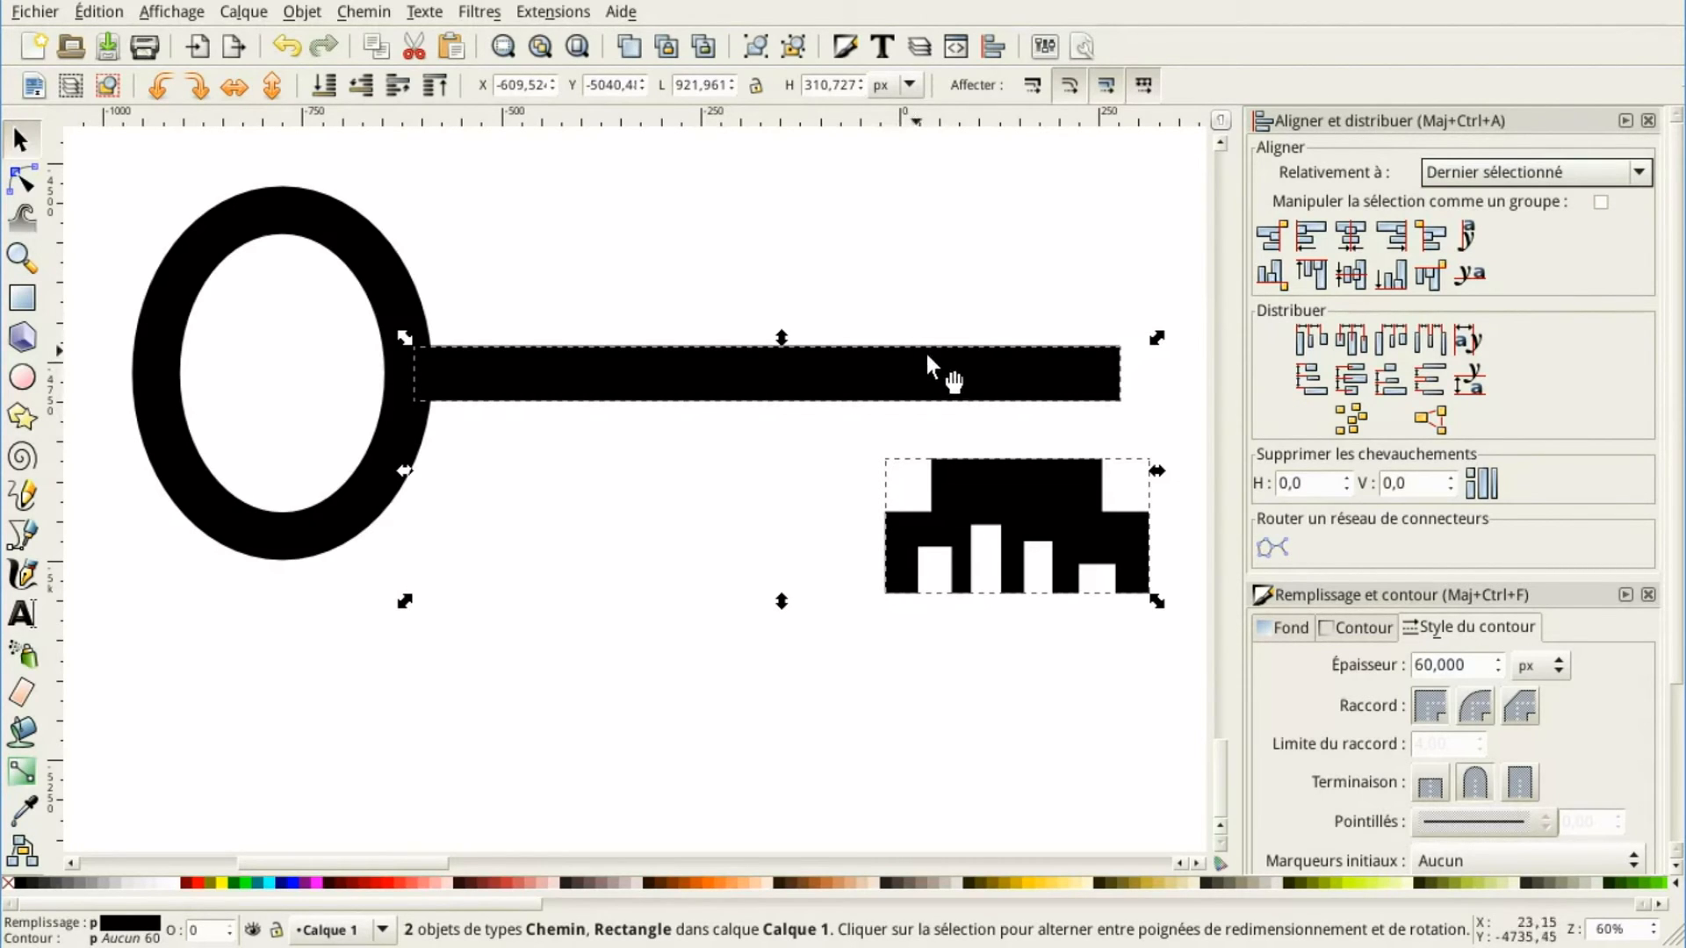
click(1403, 235)
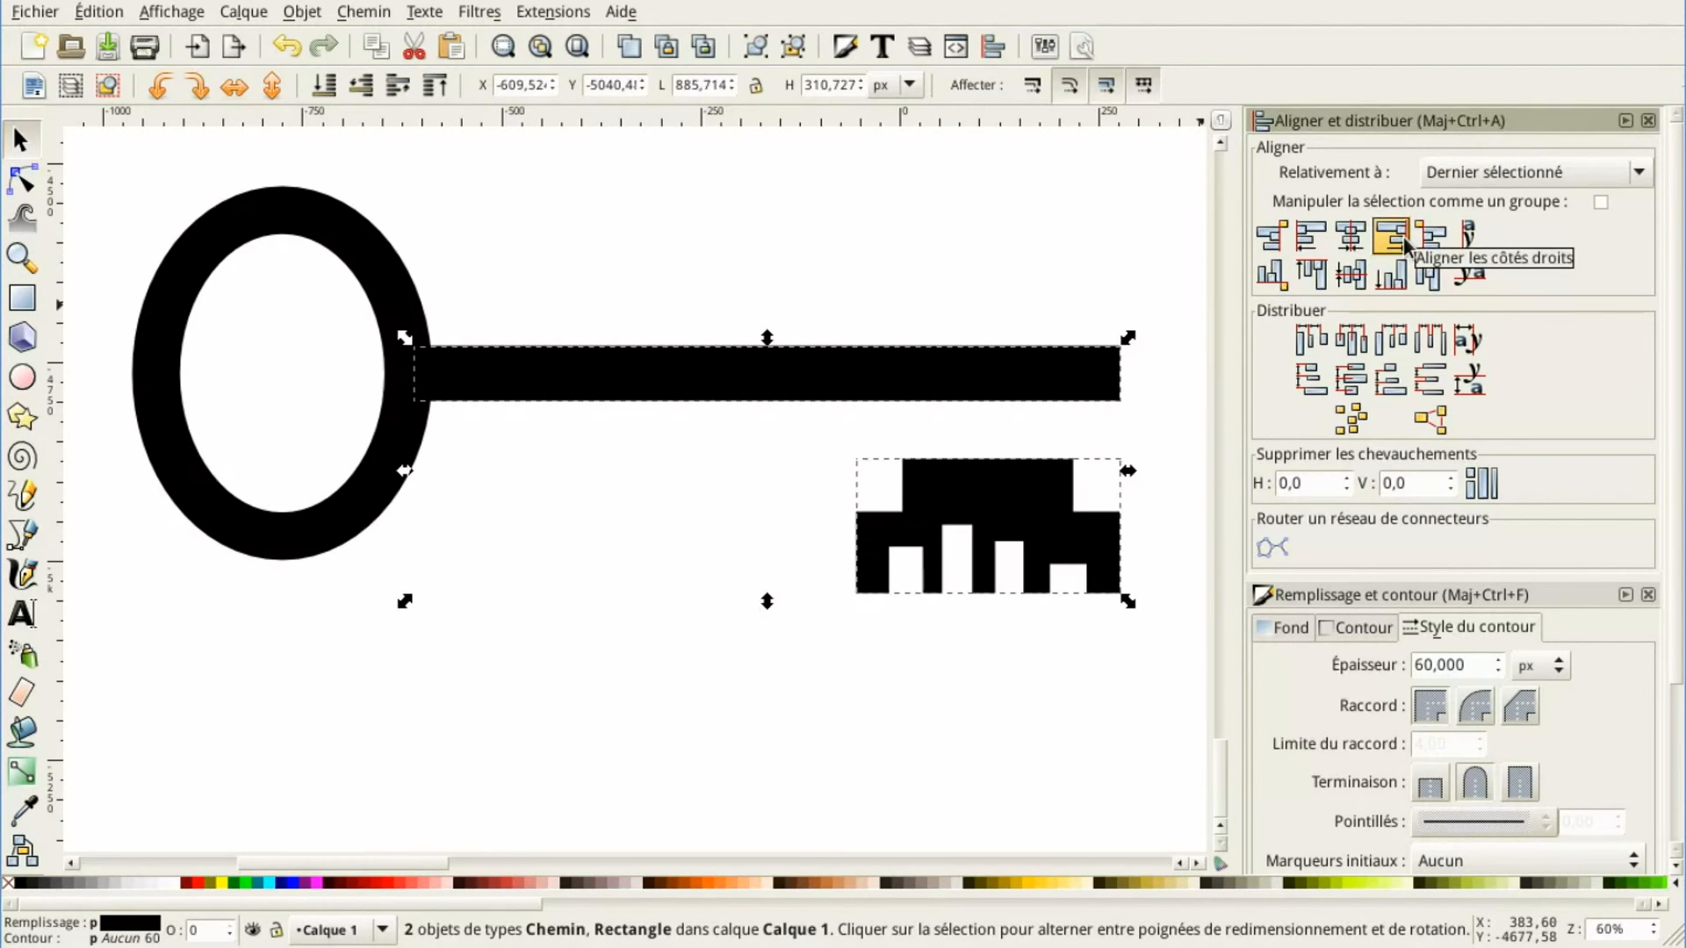
click(1093, 722)
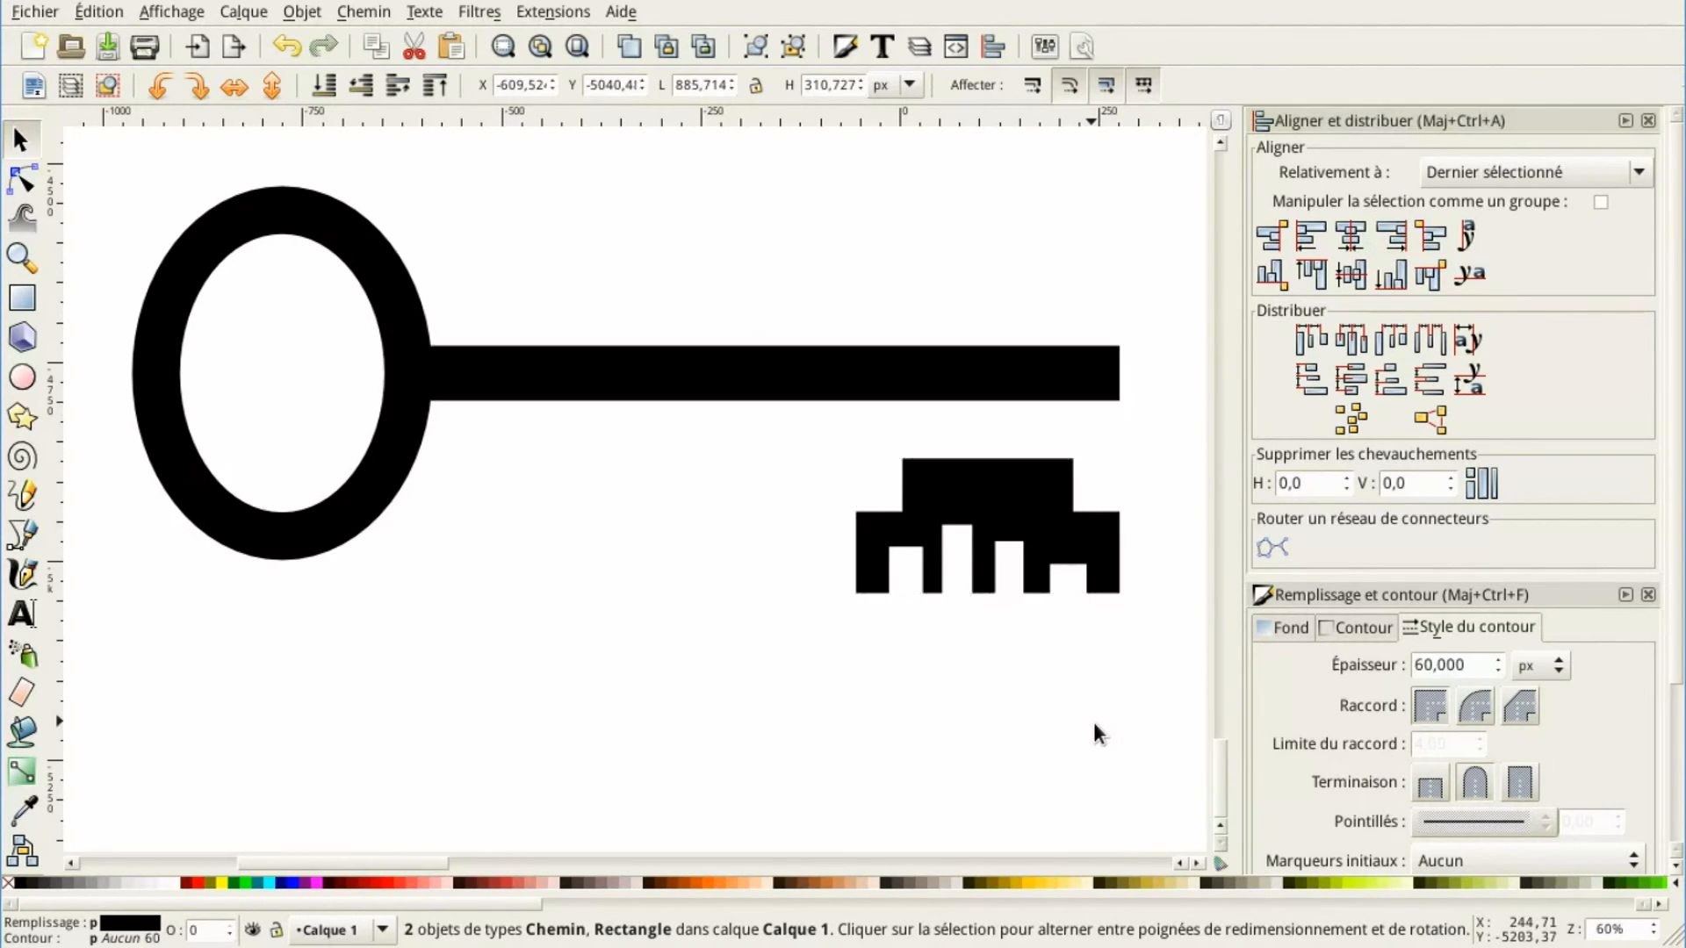
Align the notched bit's bottom edge with the bottom of the ring
click(1015, 502)
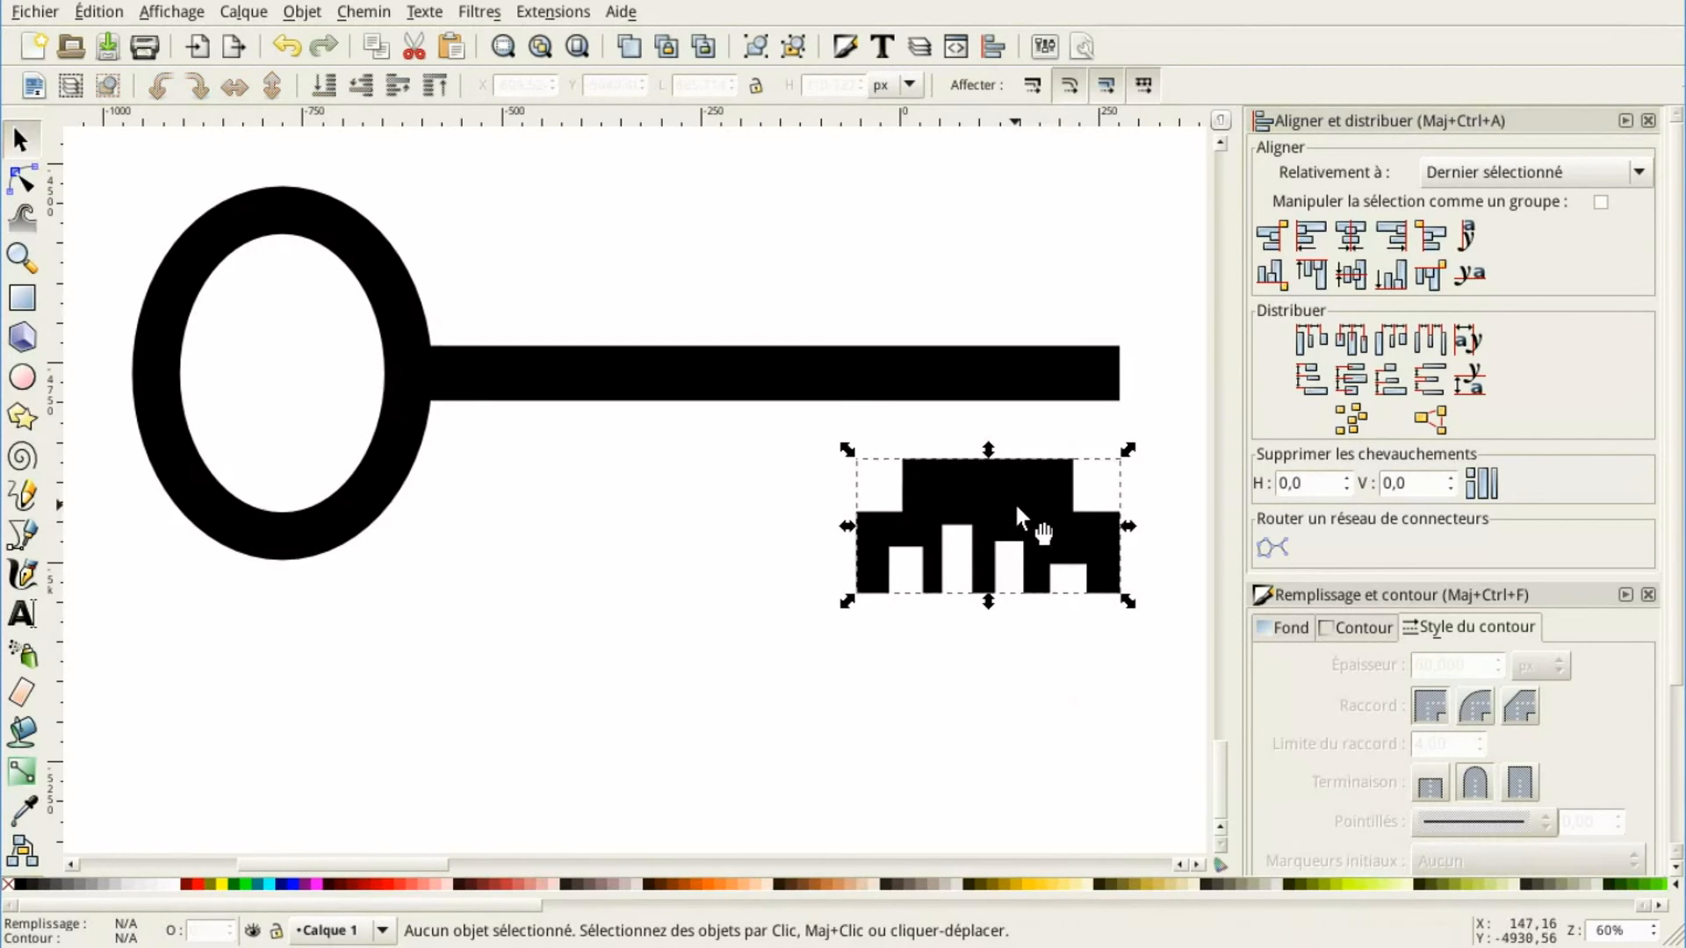
shift+click(319, 532)
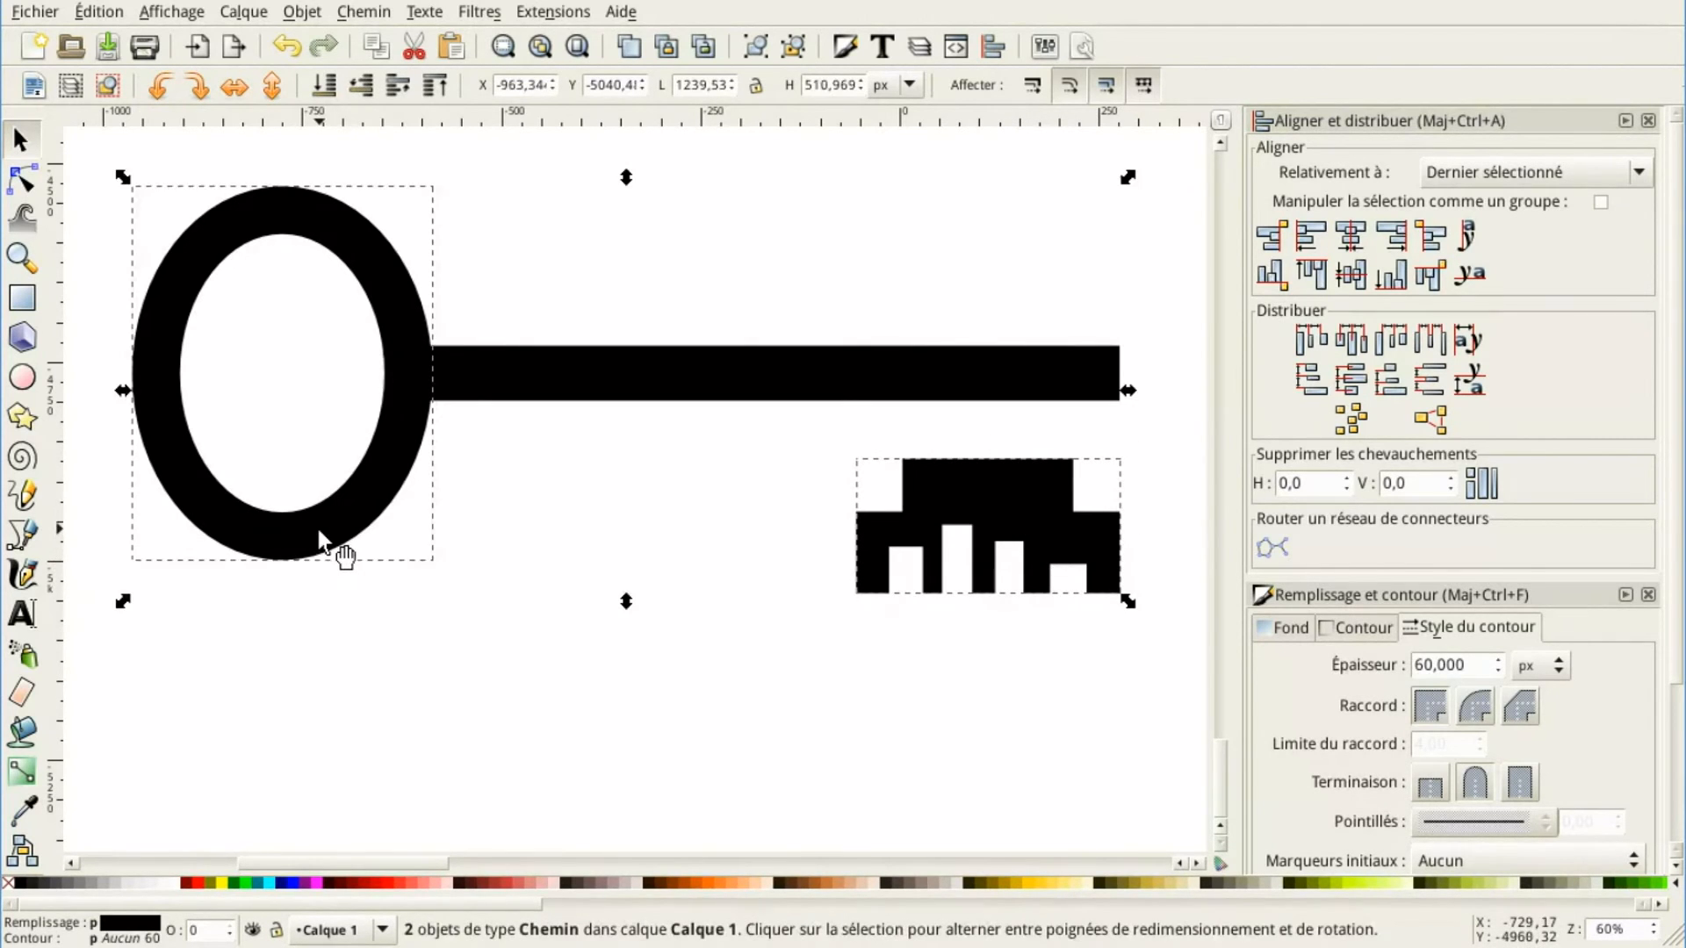
click(1389, 277)
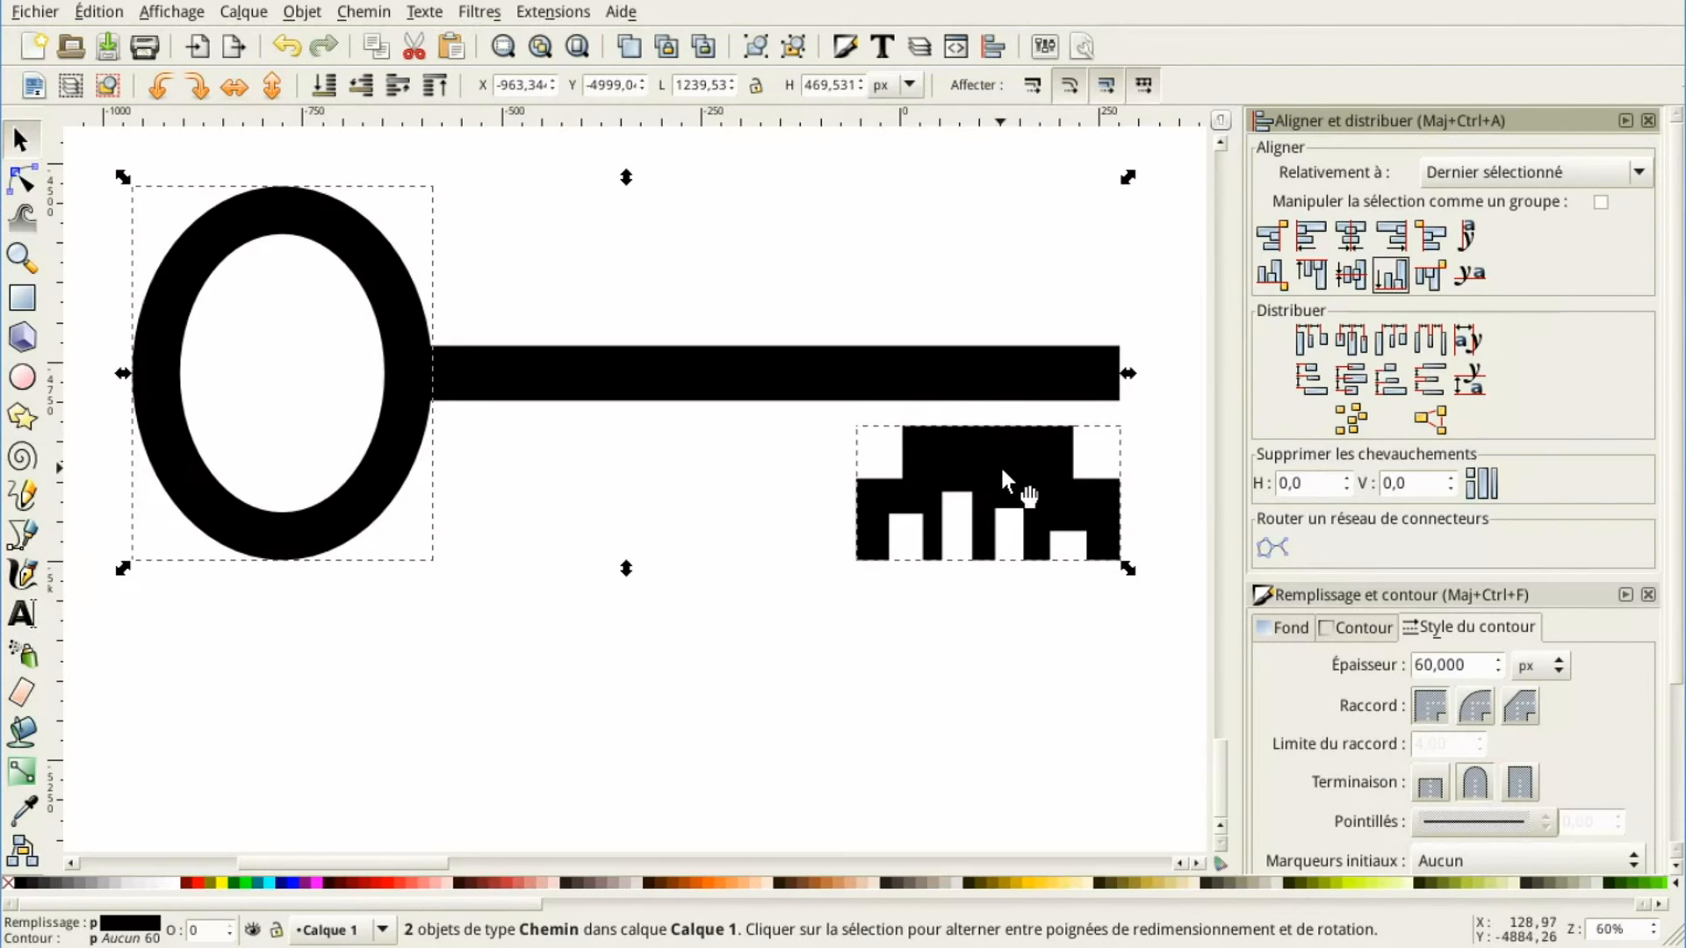
click(999, 643)
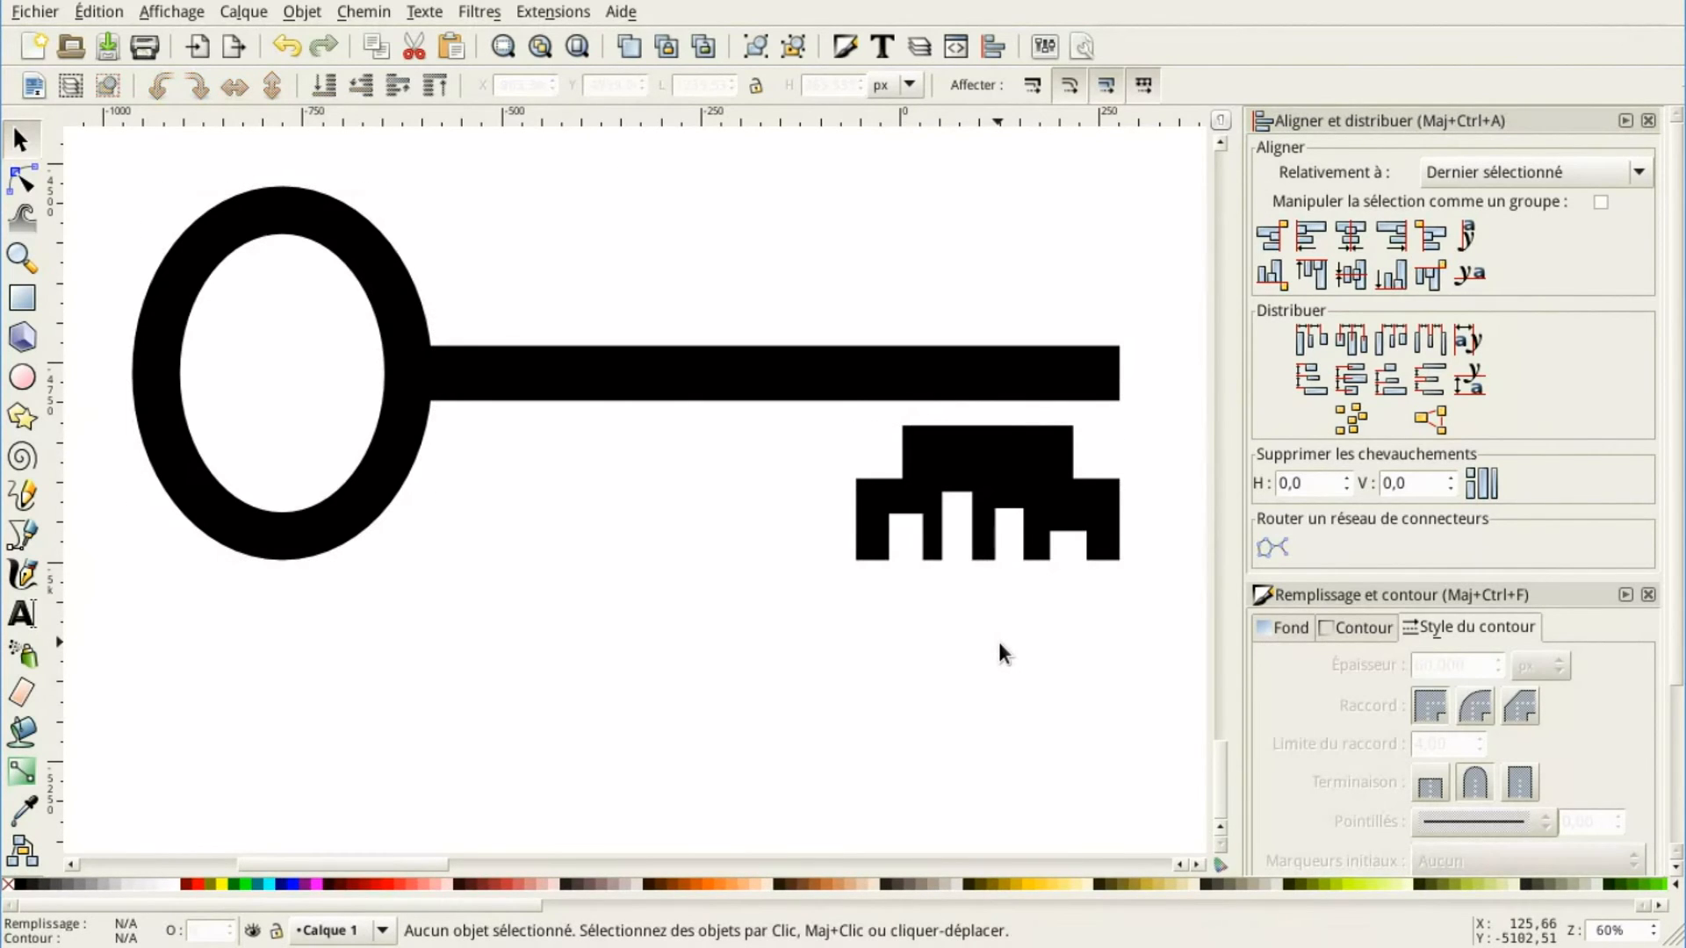
Move all the bit's nodes except the bottom row straight up about 37 px so its top overlaps the shaft
click(994, 449)
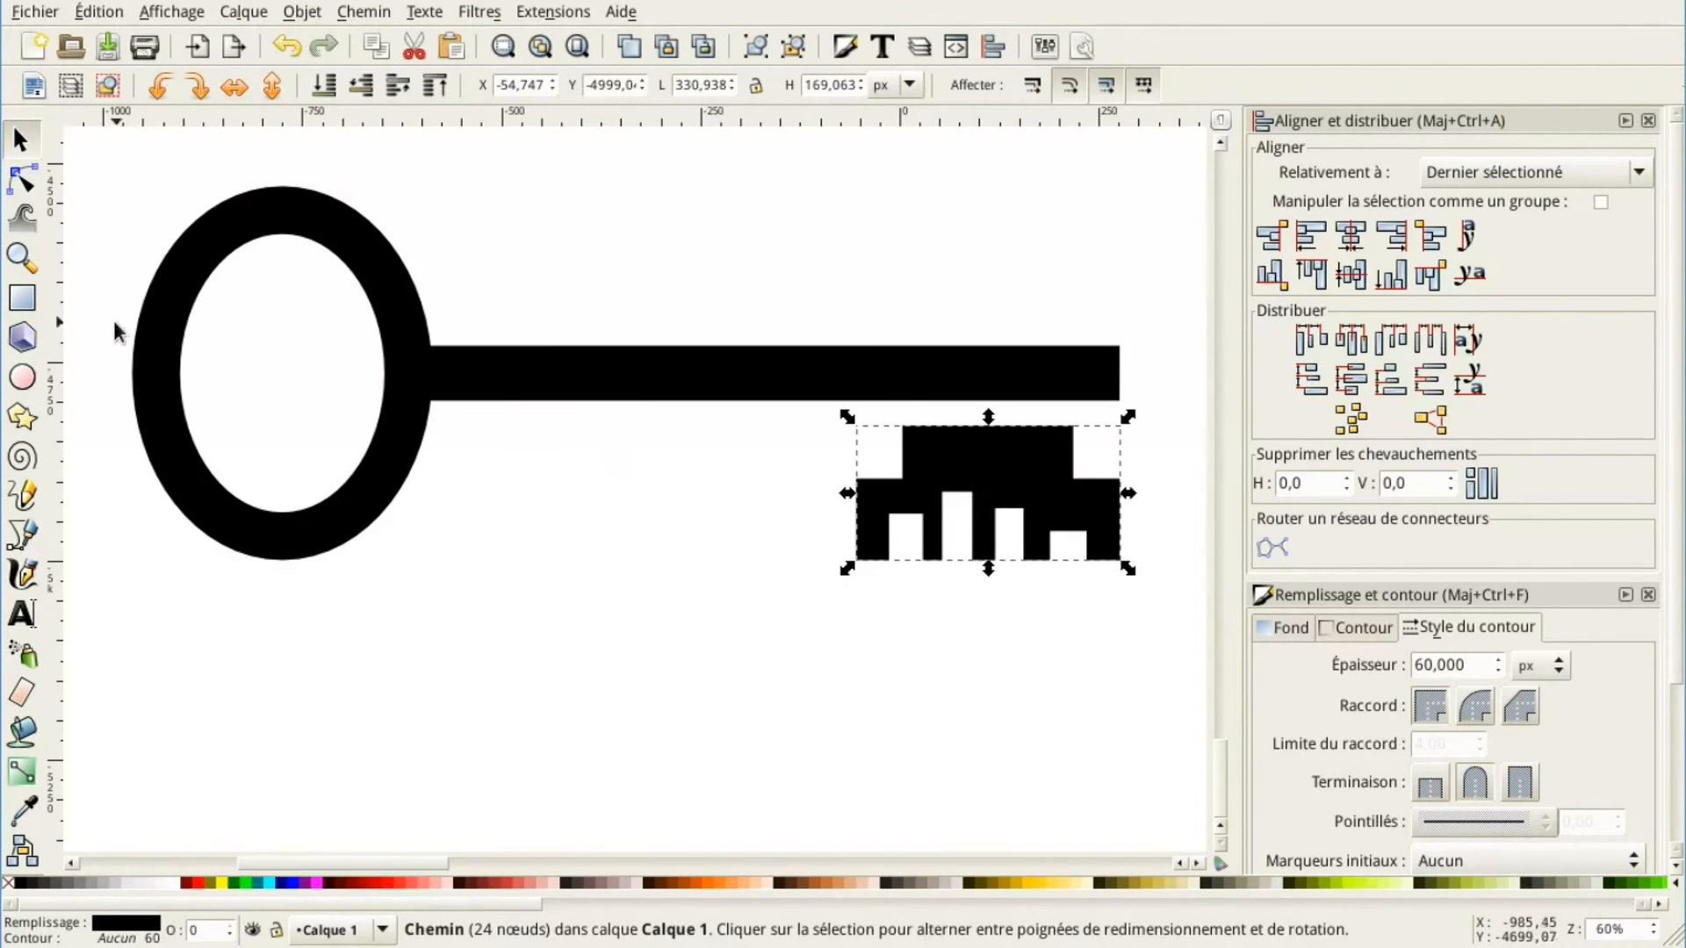
click(25, 182)
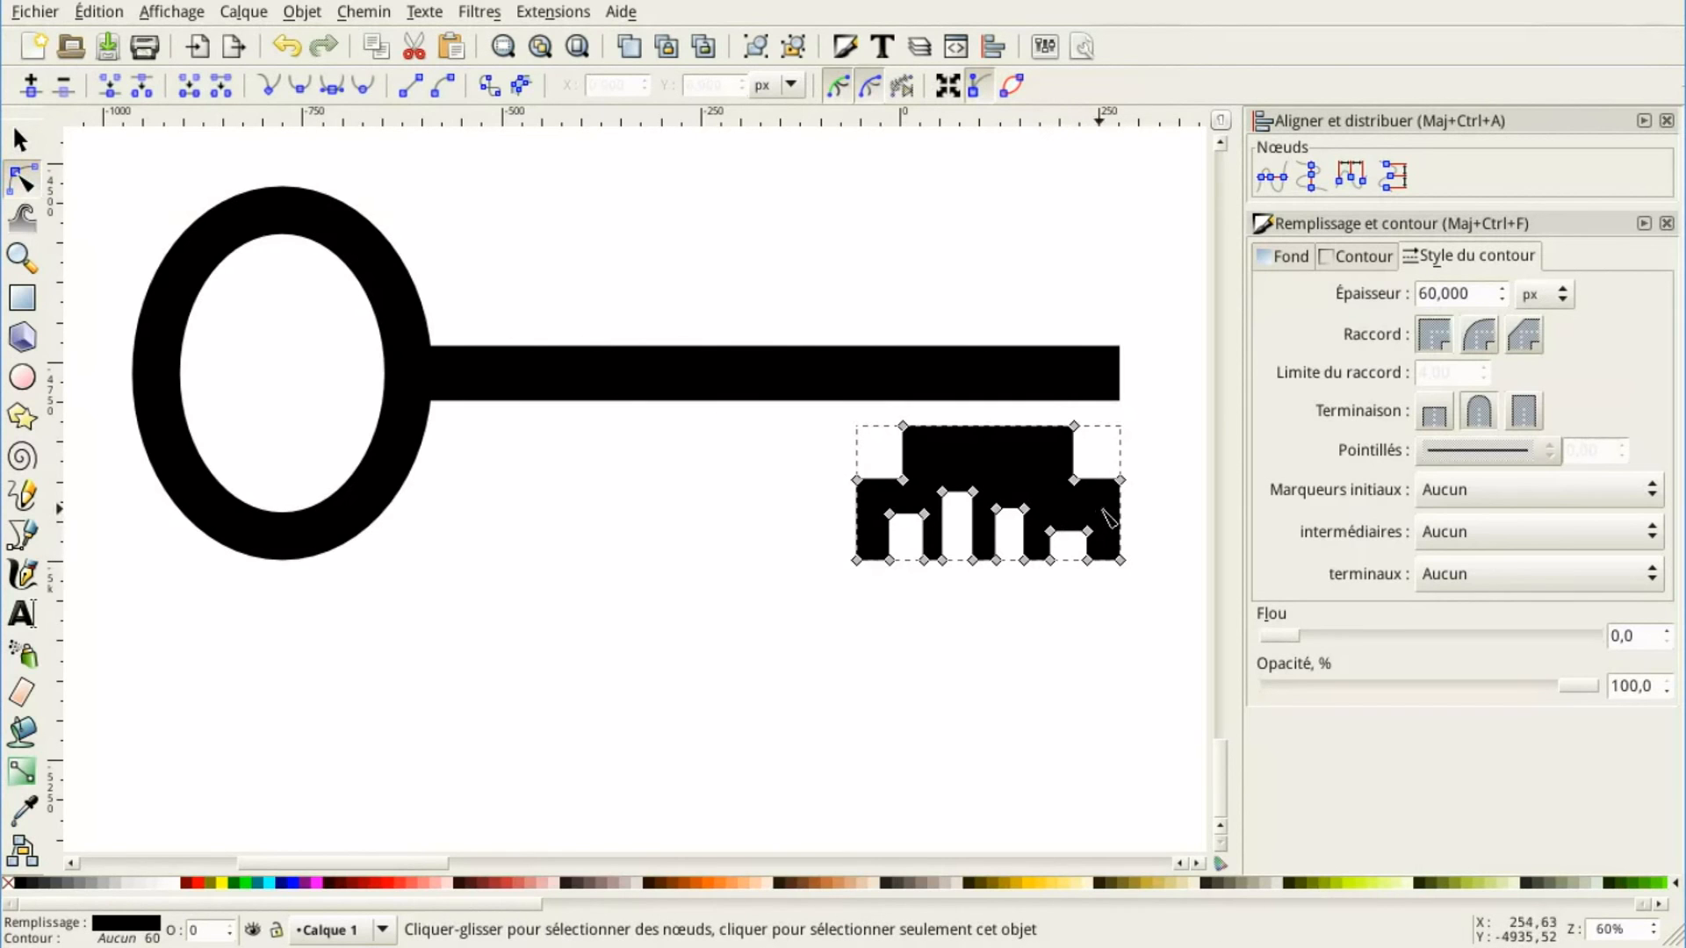
ctrl+scroll(1089, 518, up, 1)
ctrl+scroll(1089, 518, up, 1)
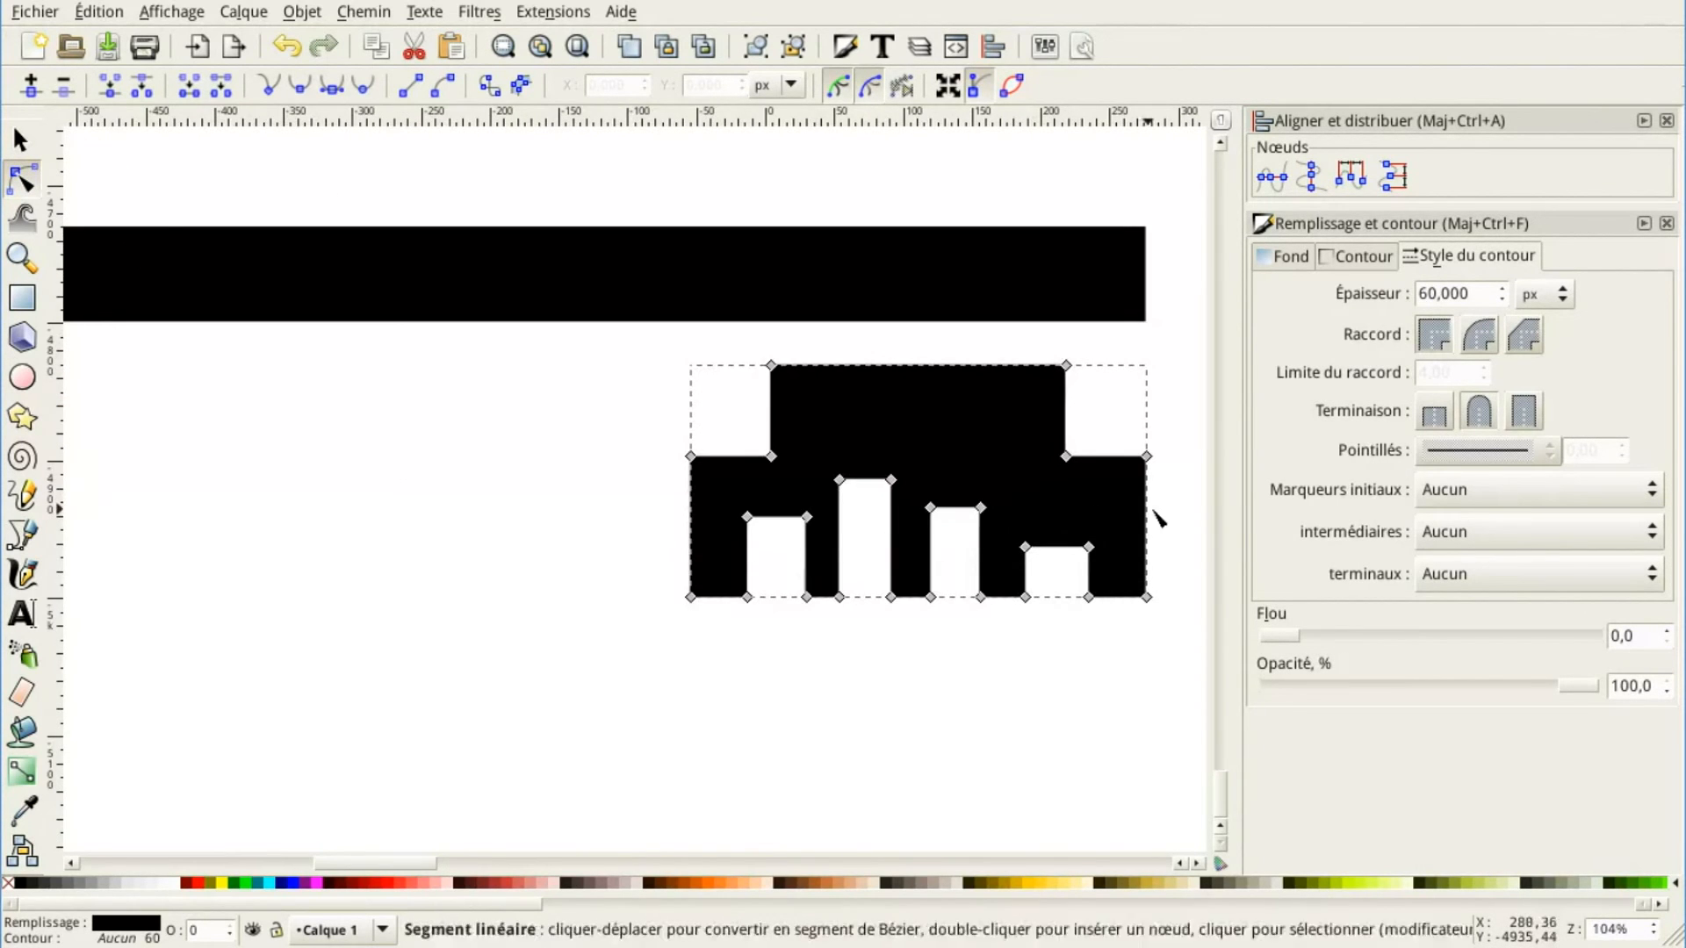
scroll(1142, 518, right, 1)
drag(1107, 514, 1011, 527)
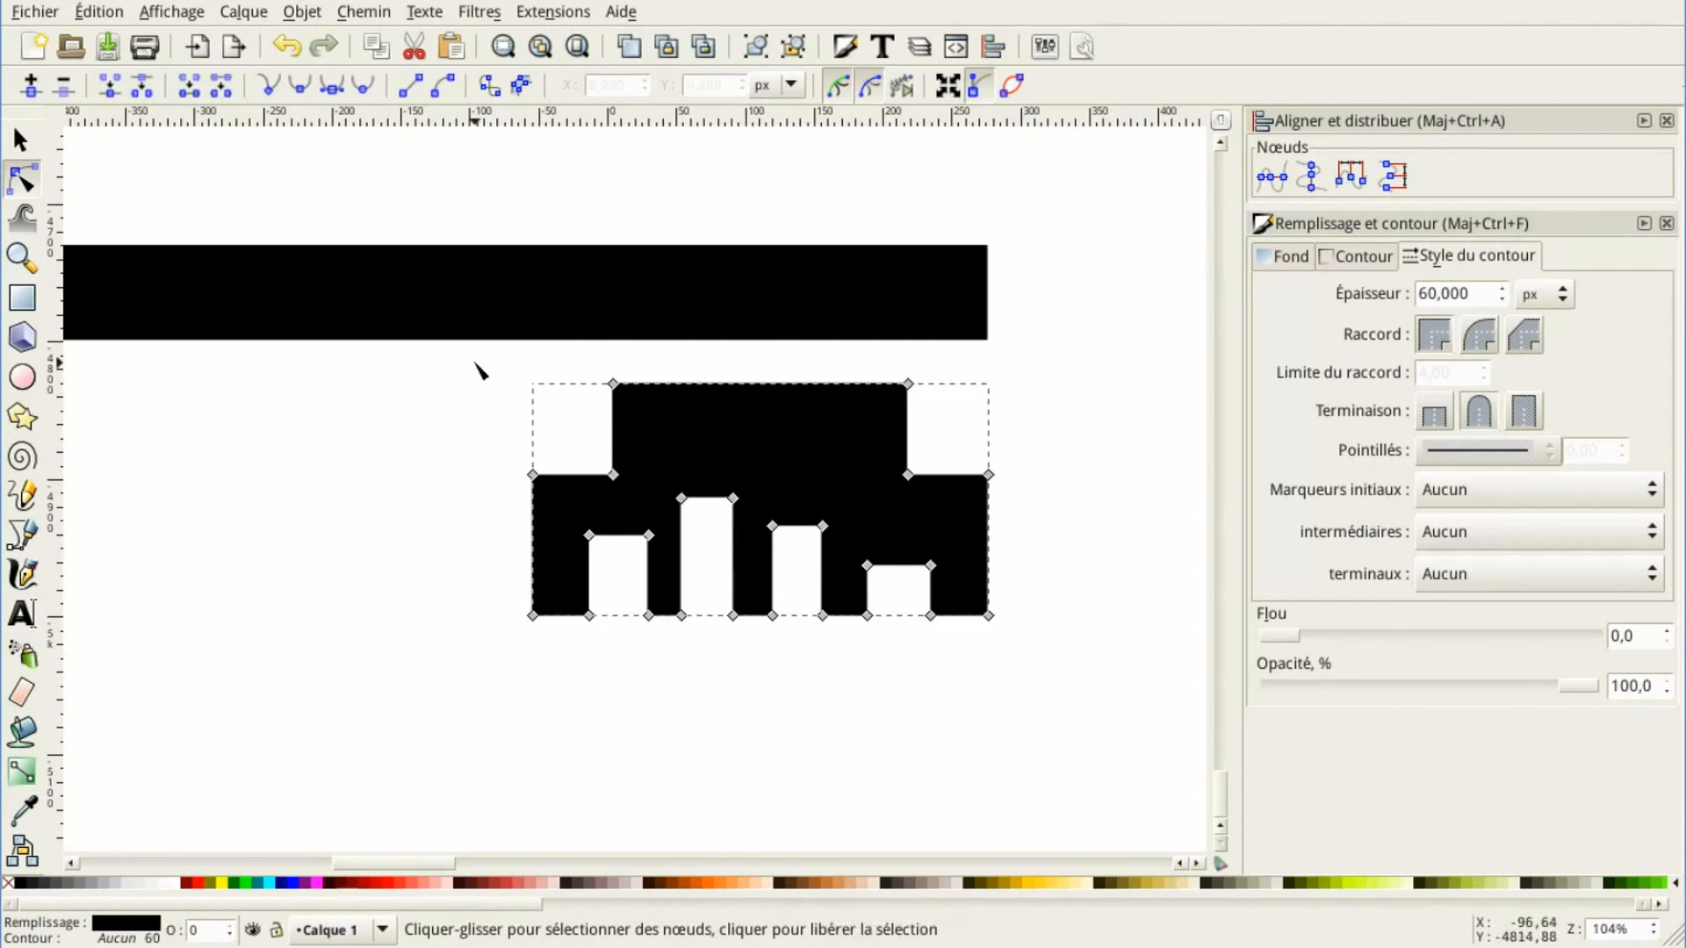
drag(480, 363, 1036, 578)
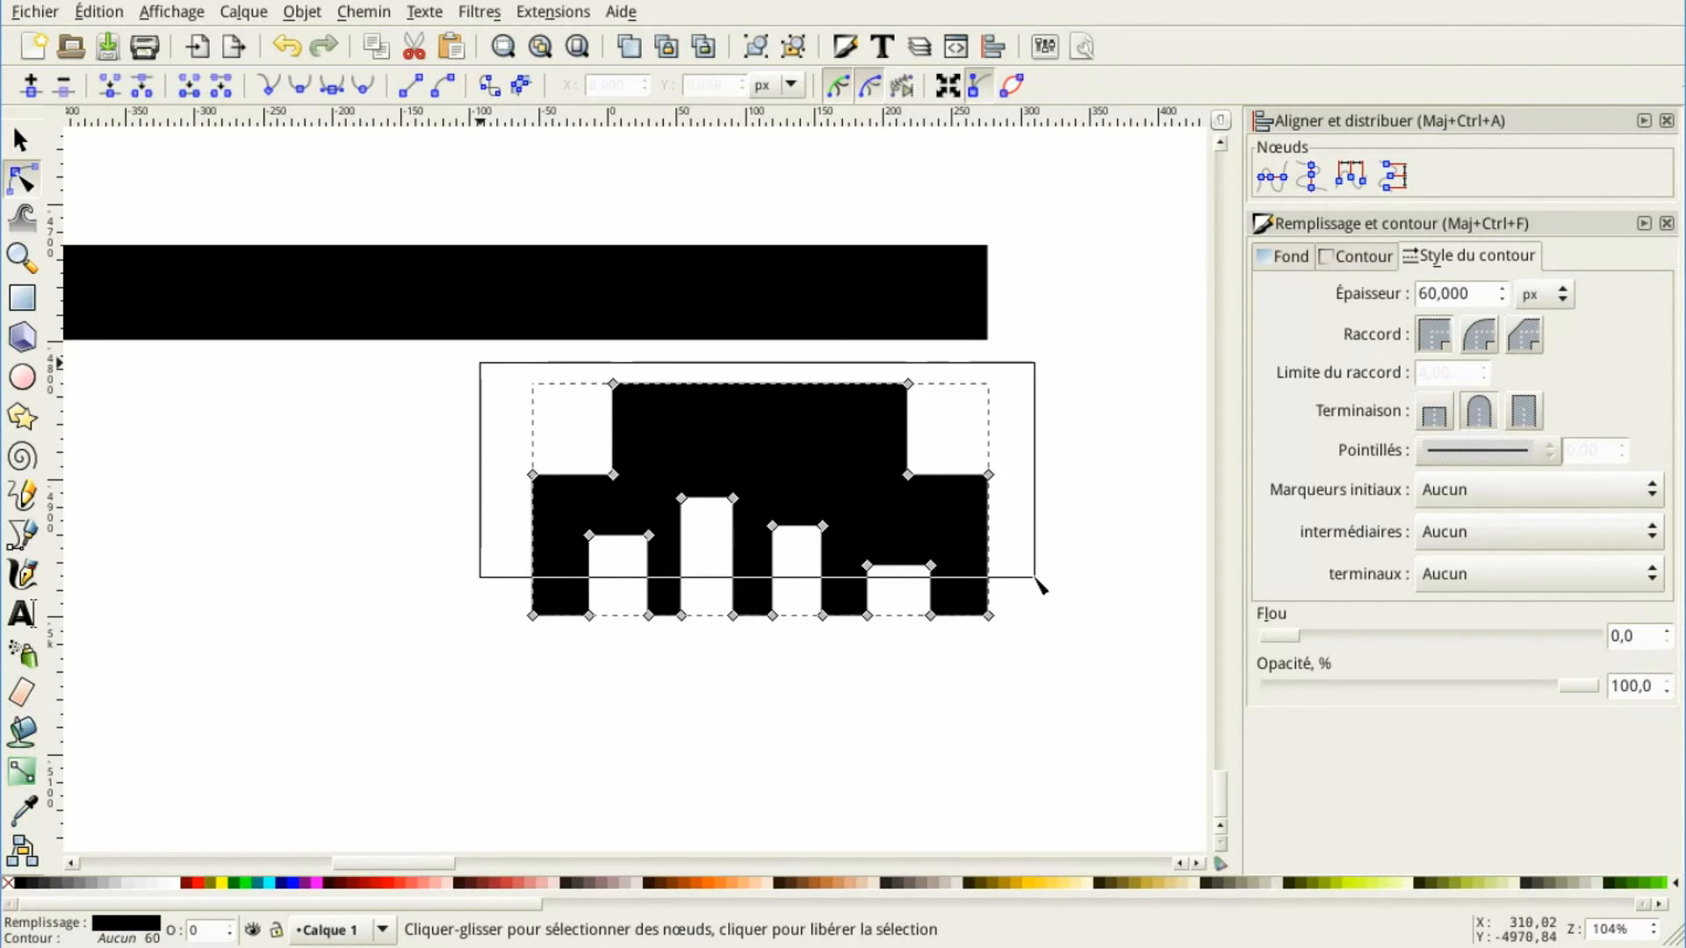
drag(1036, 579, 1037, 580)
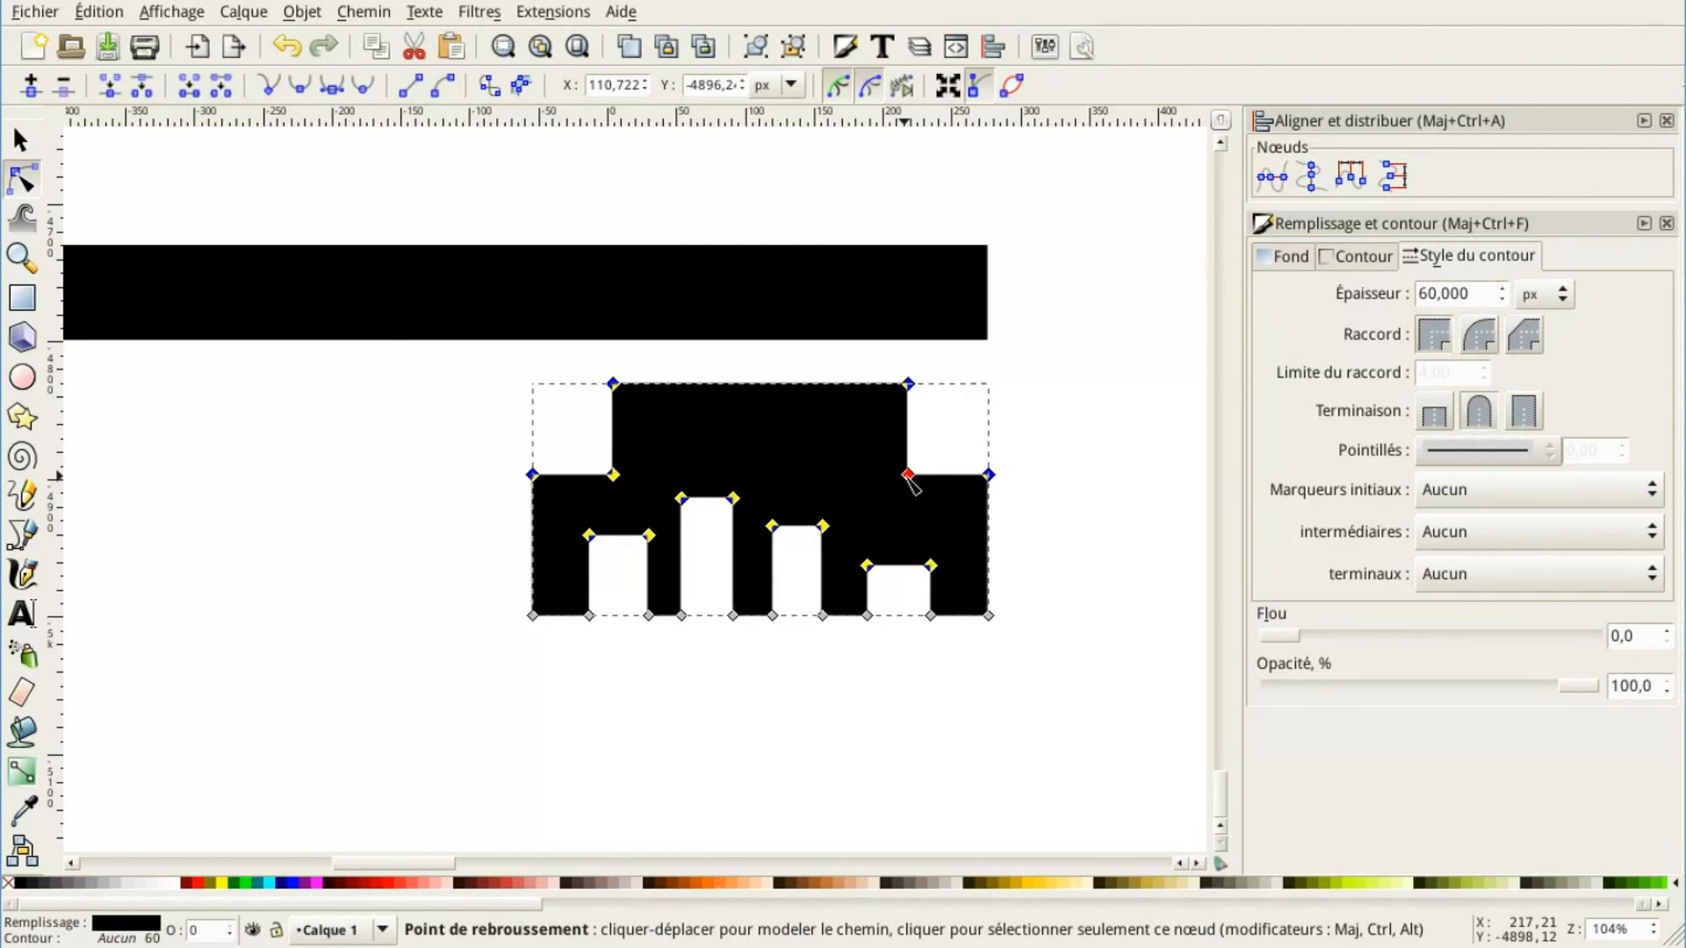
key(ctrl)
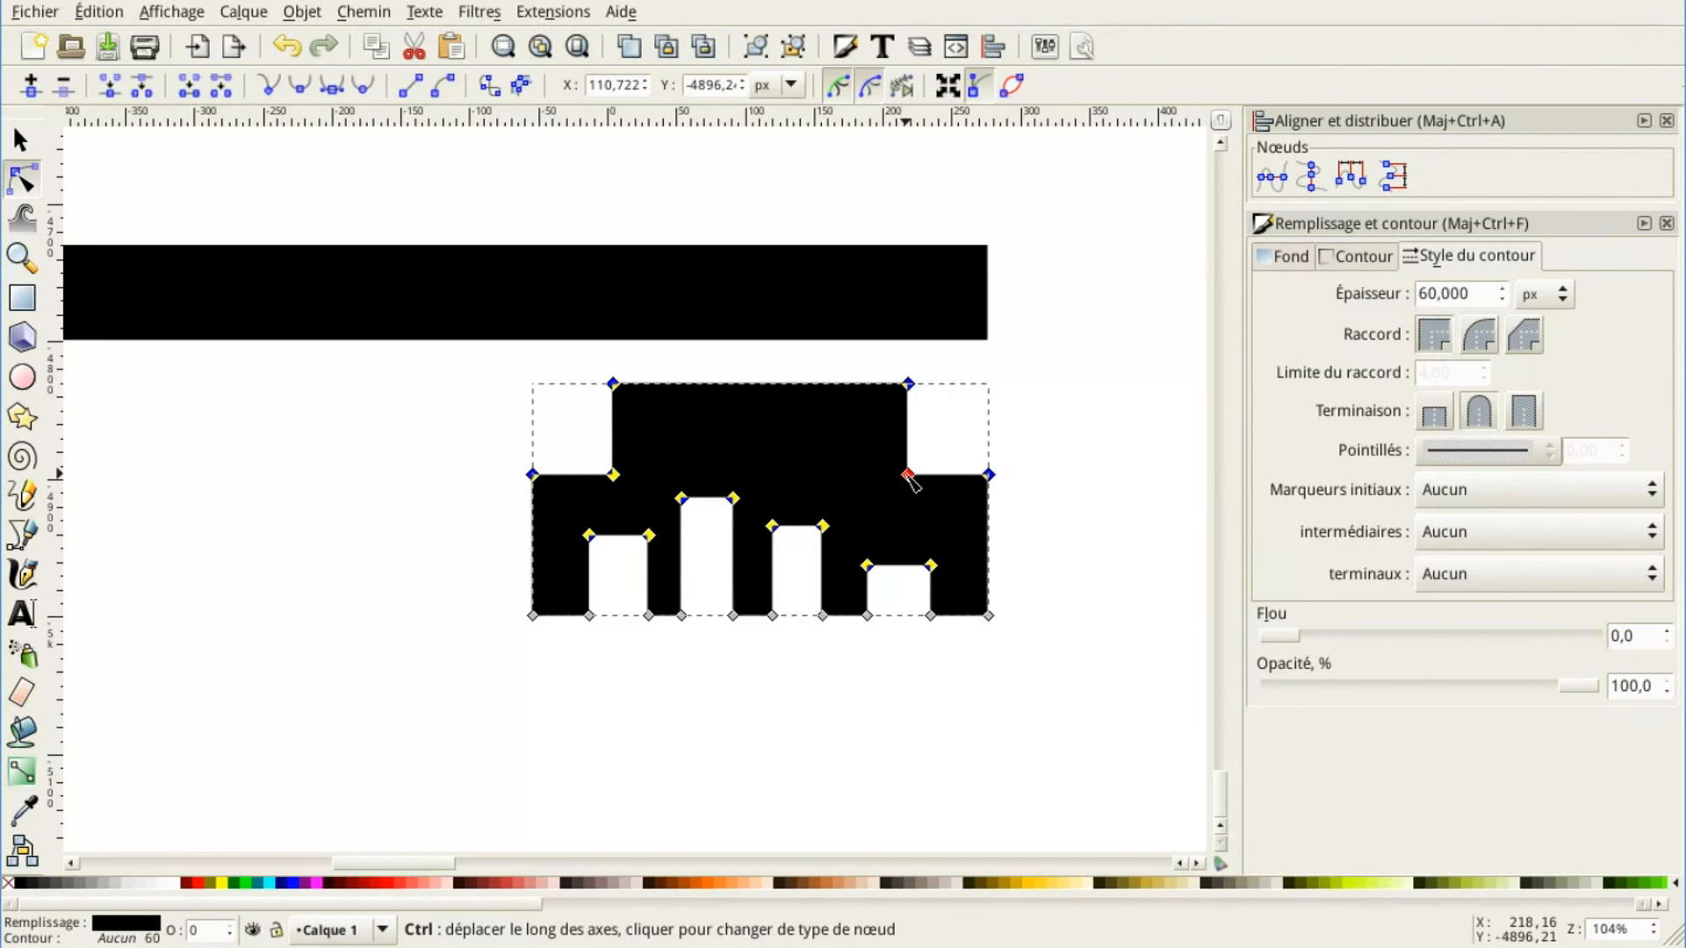
drag(909, 475, 909, 423)
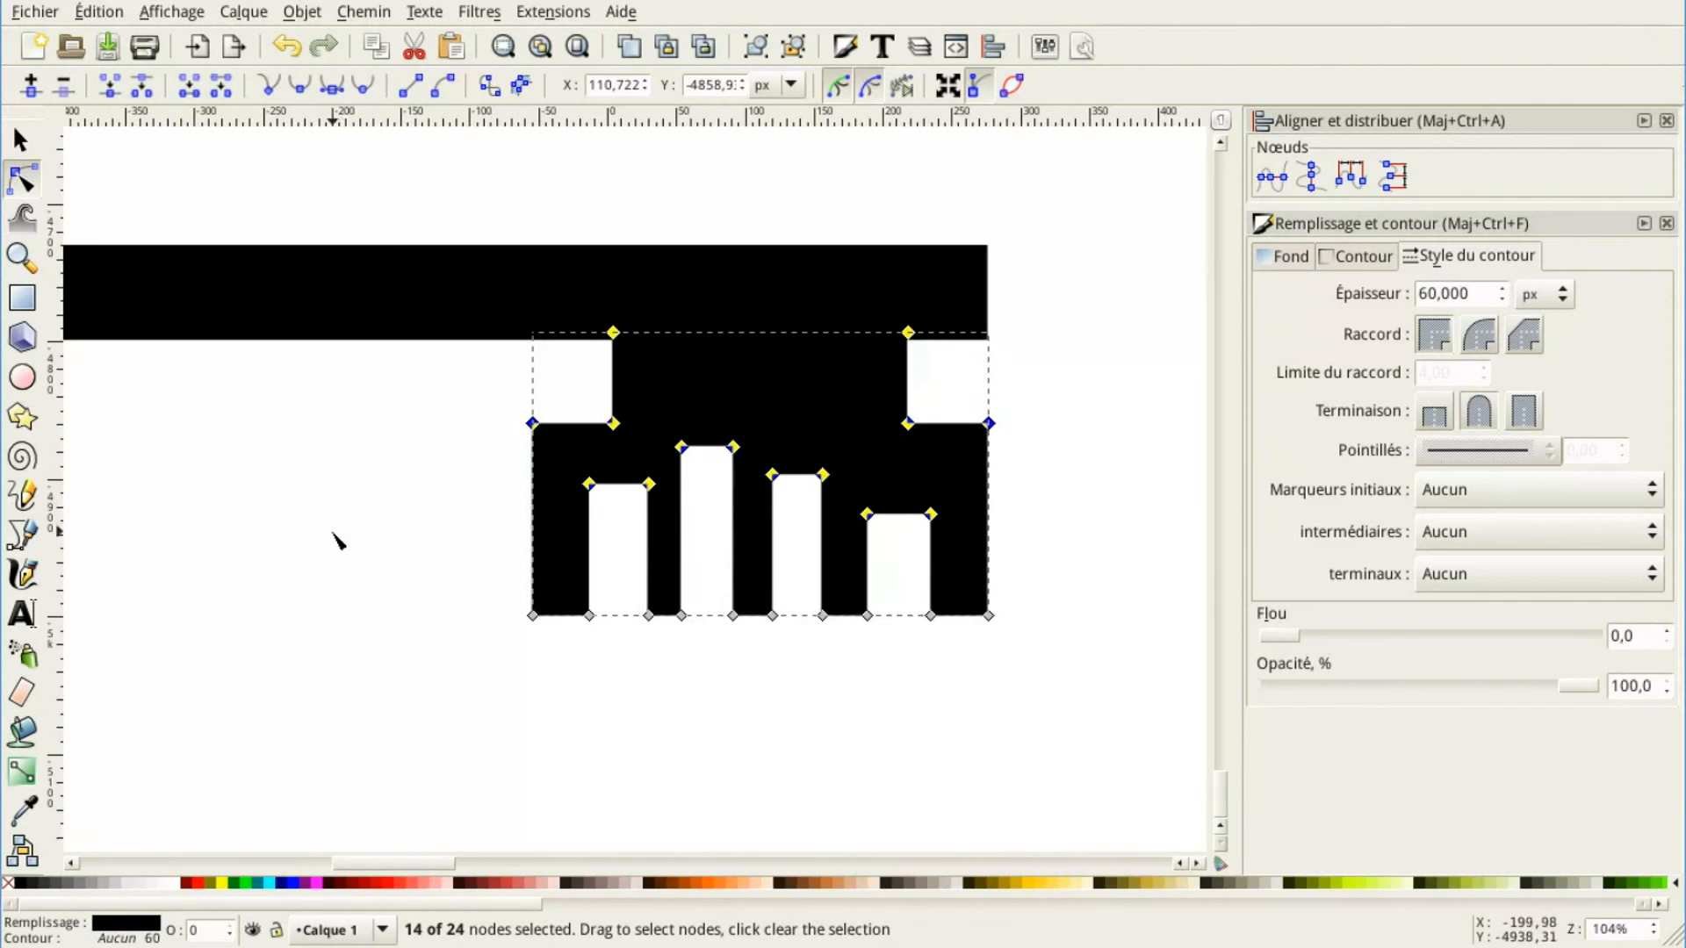
Merge the ring, shaft and notched bit into a single key path with Union
scroll(327, 534, down, 1)
scroll(323, 527, down, 2)
drag(245, 569, 589, 576)
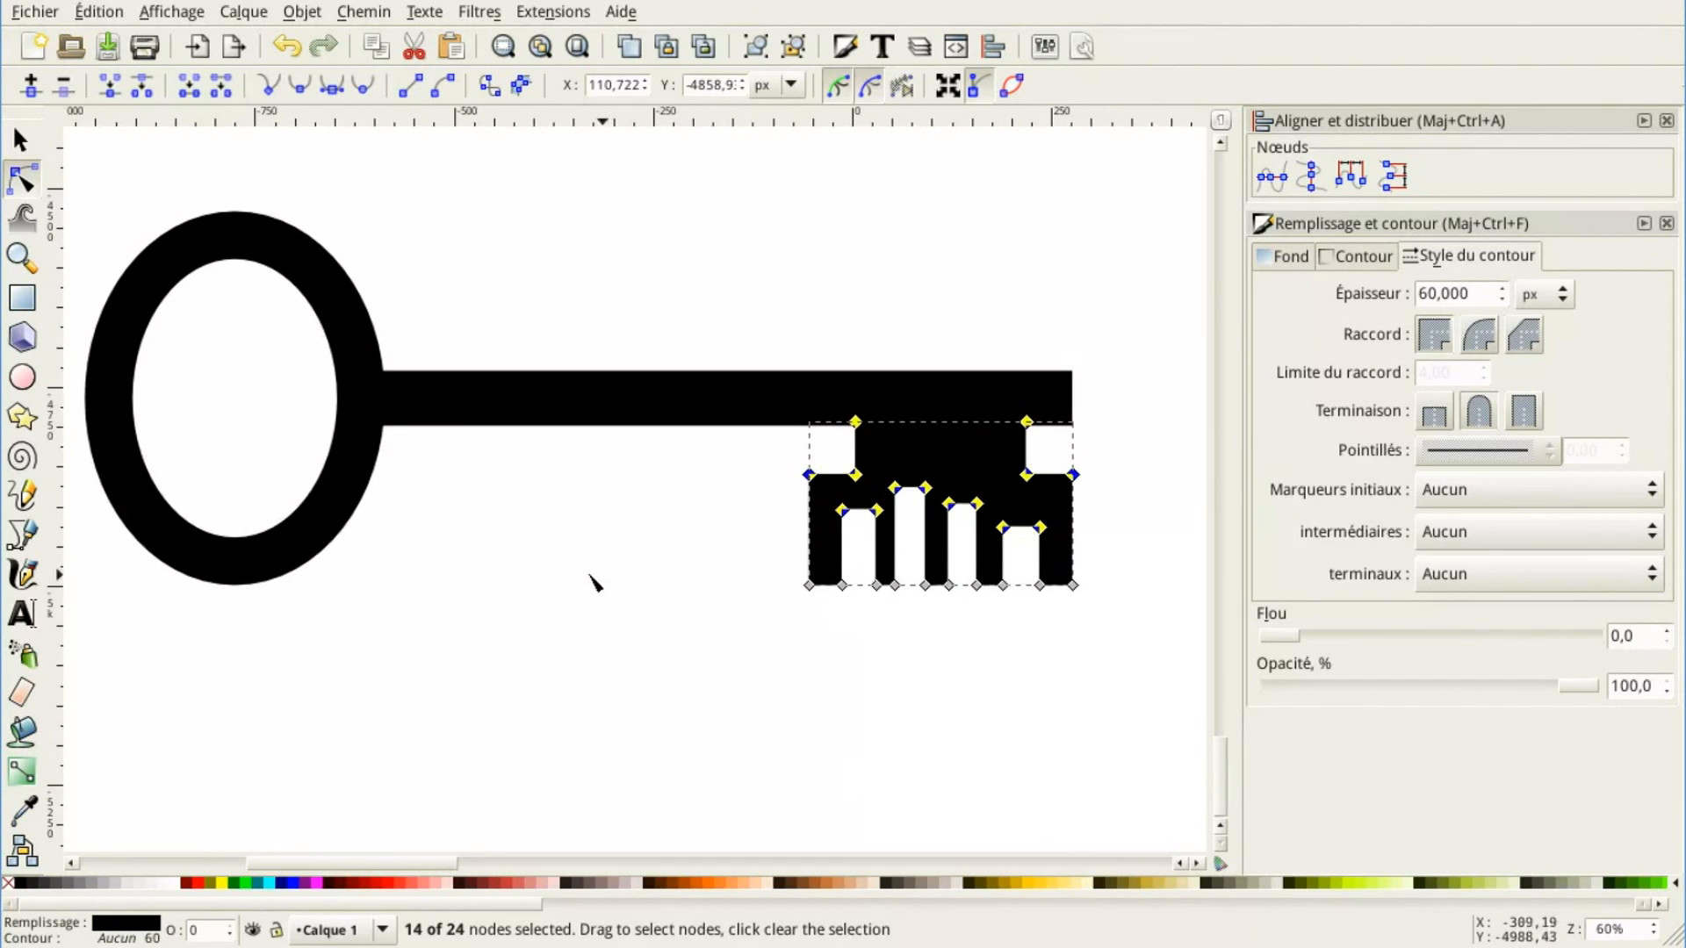
click(21, 140)
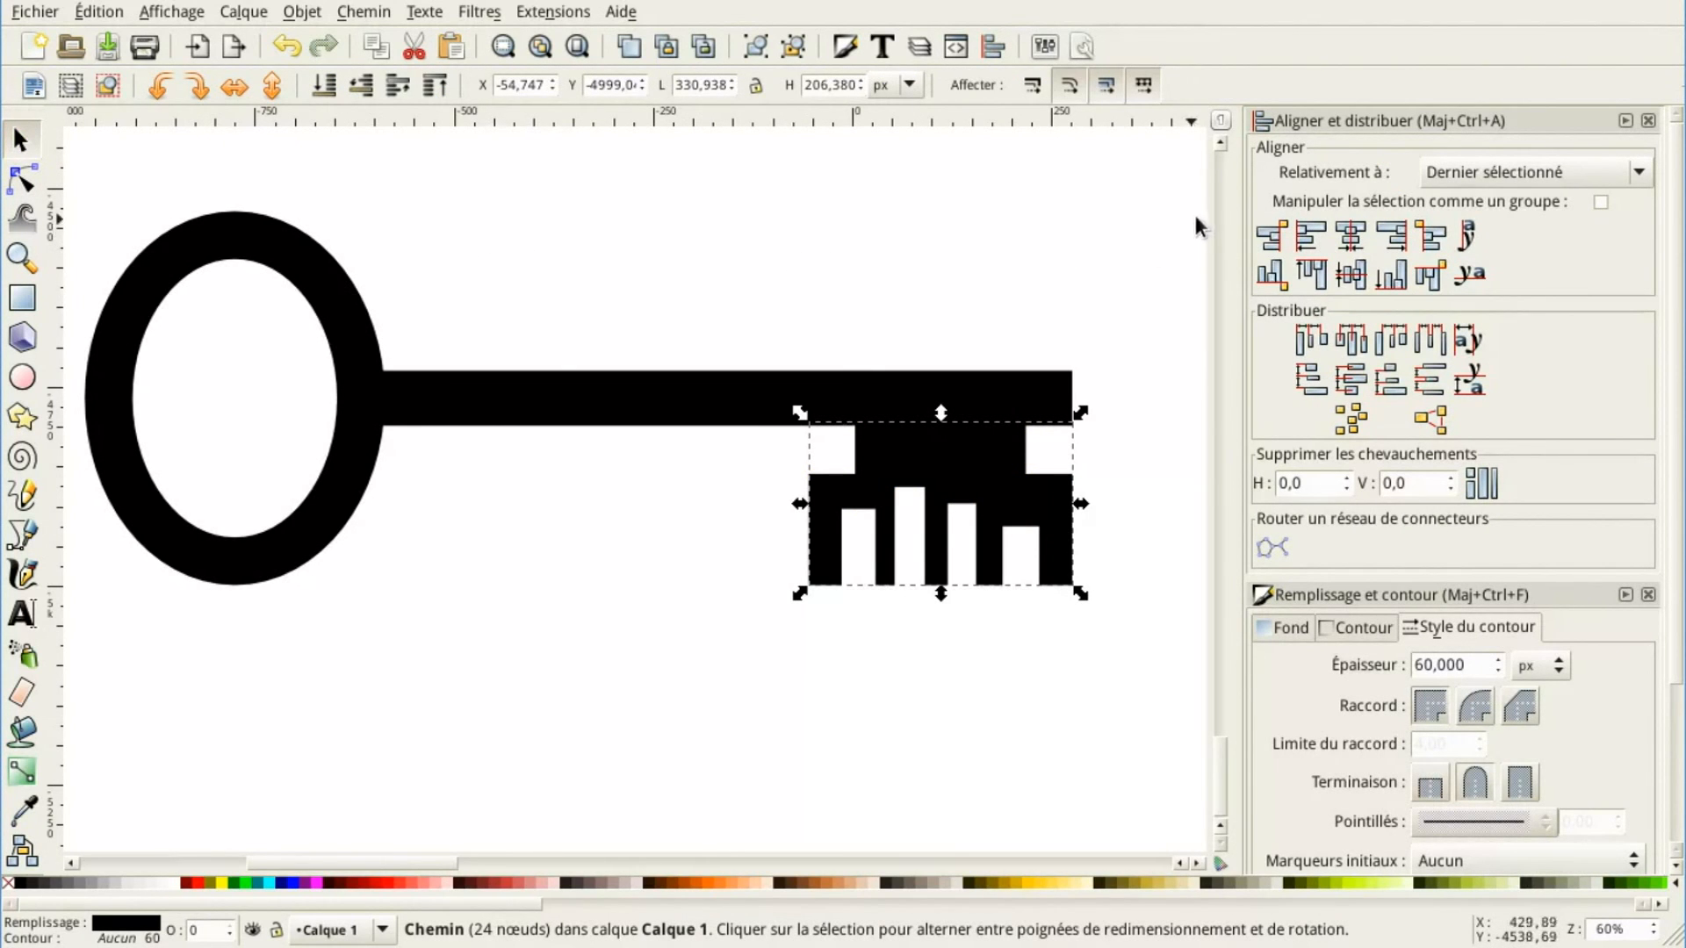
drag(1164, 182, 68, 653)
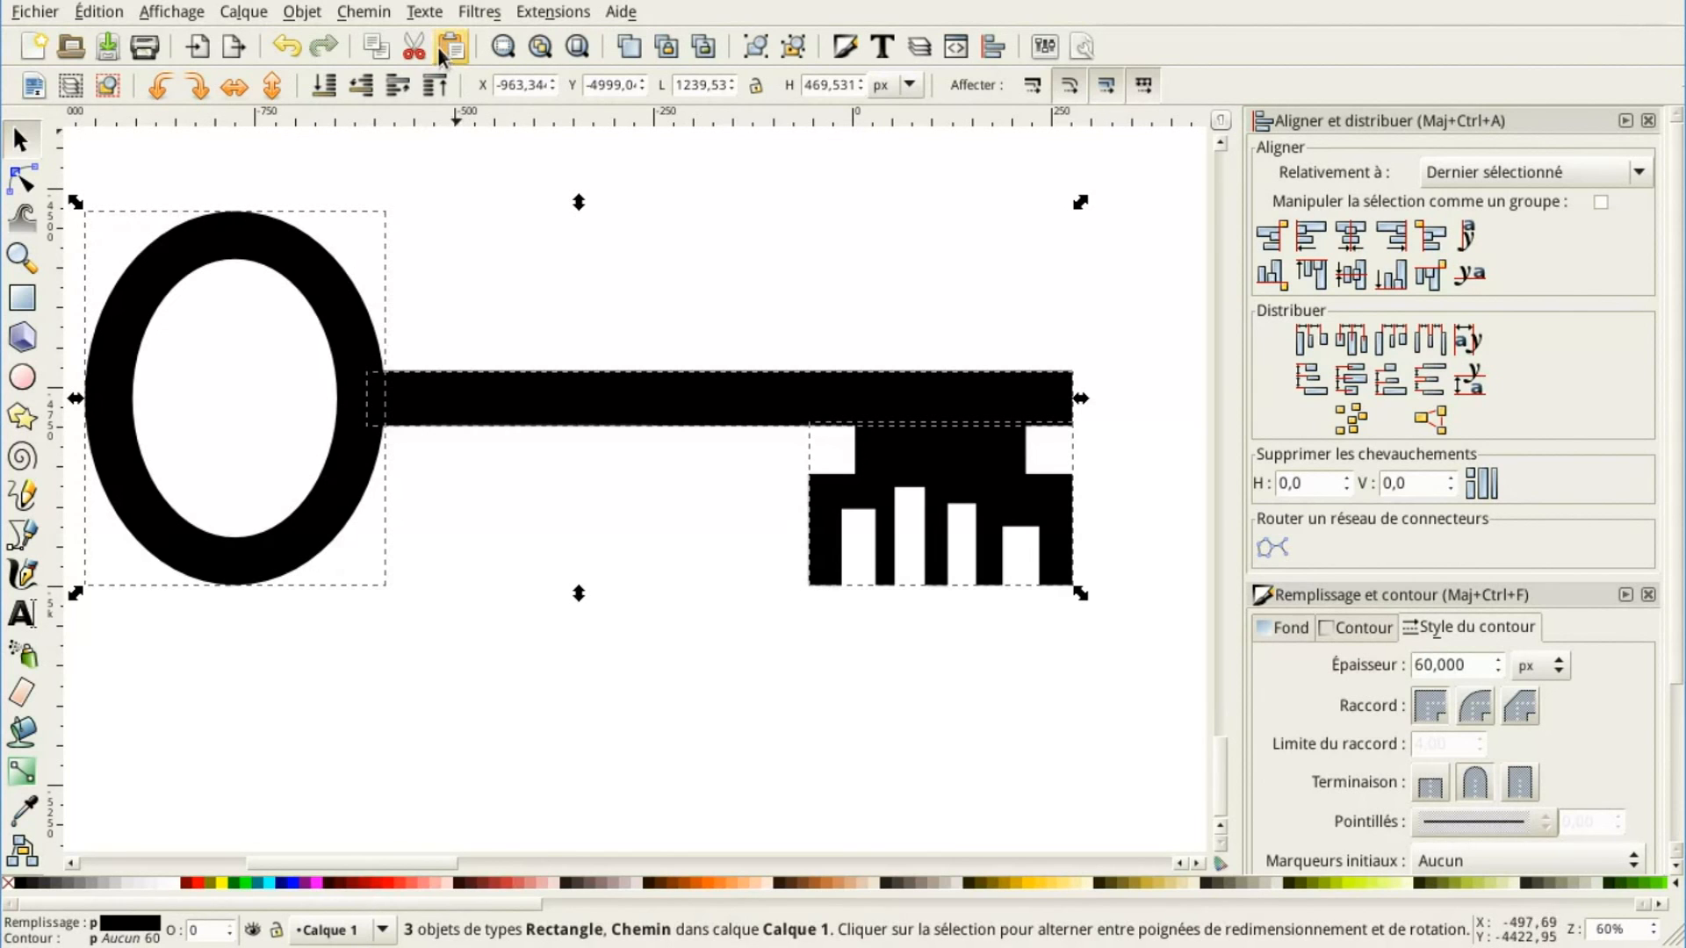
click(367, 15)
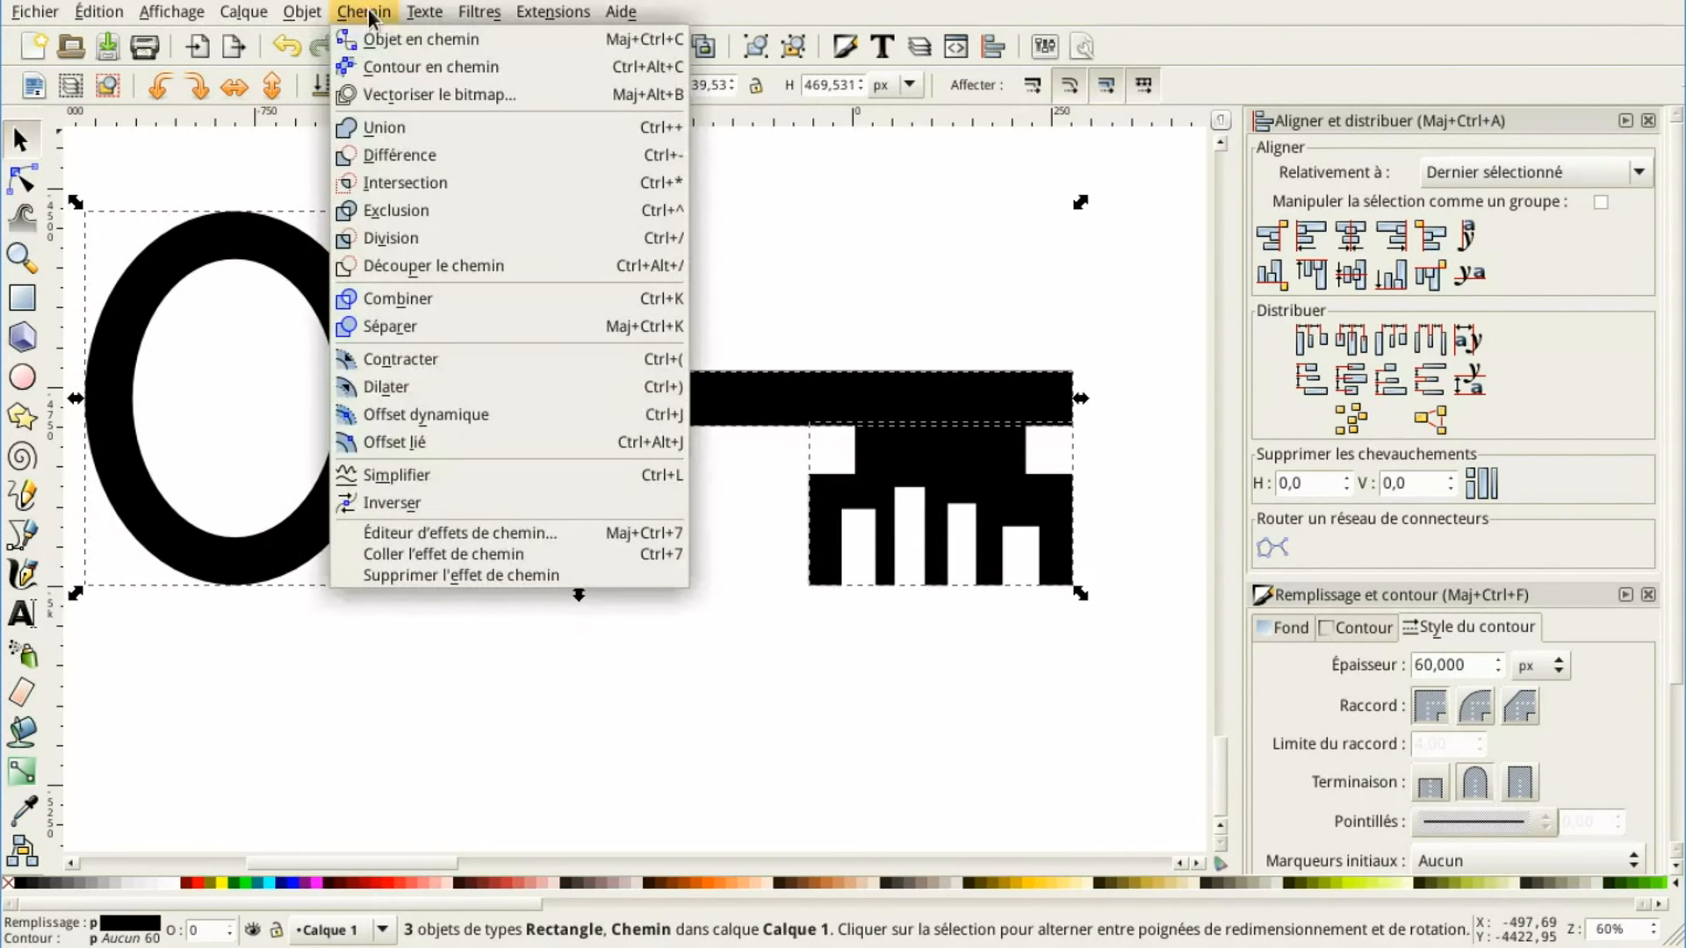
click(384, 131)
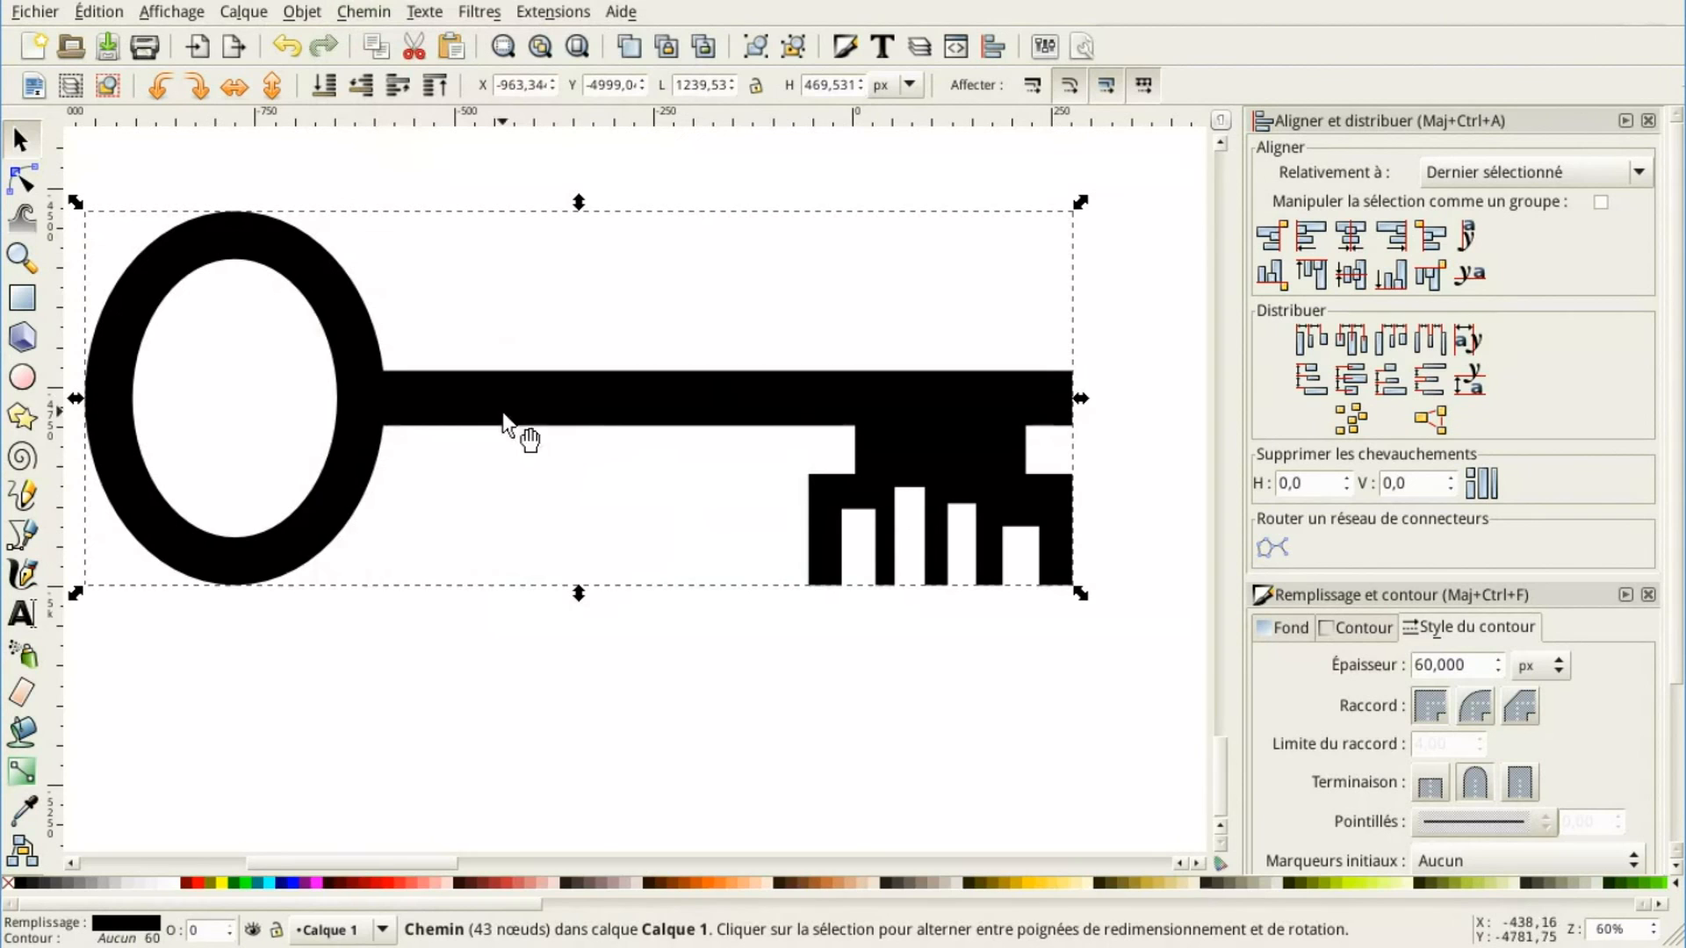
drag(434, 675, 488, 749)
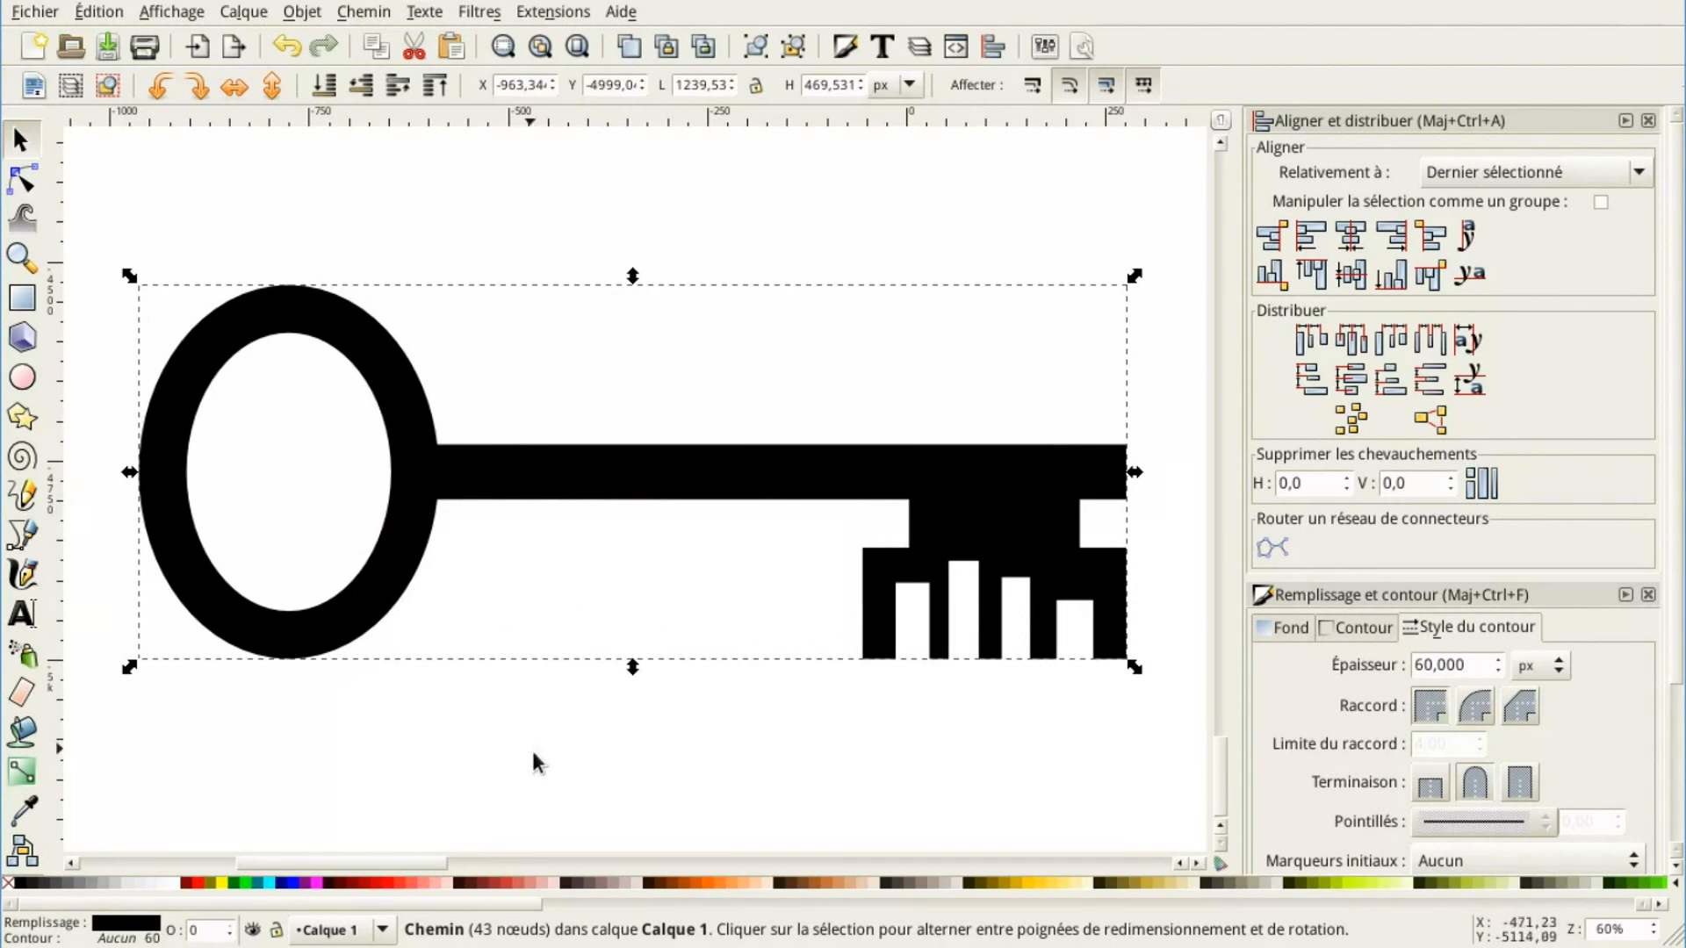